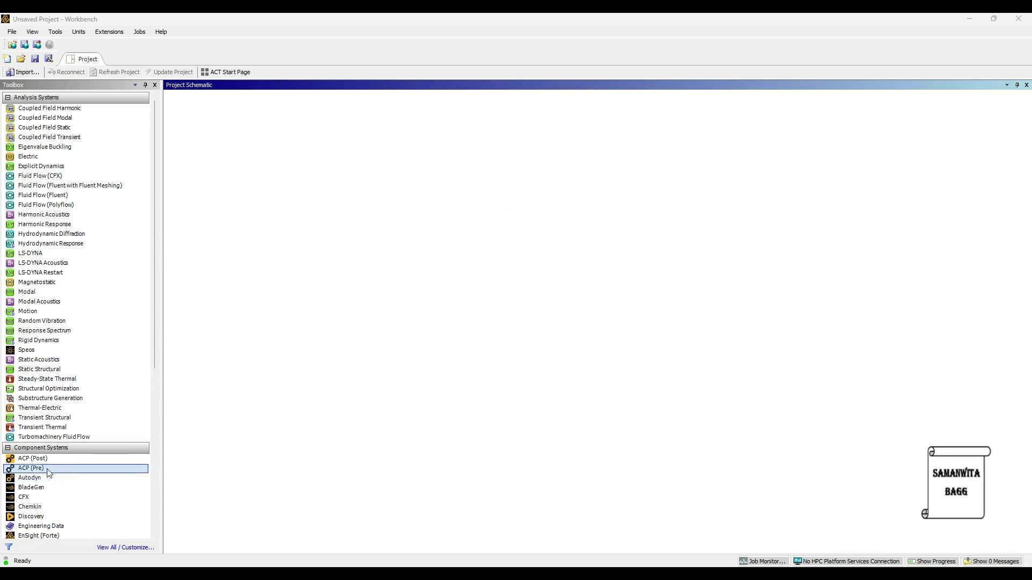
- Add an ACP (Pre) component system to the project schematic, keeping its default name
left_click_drag(49, 472, 326, 340)
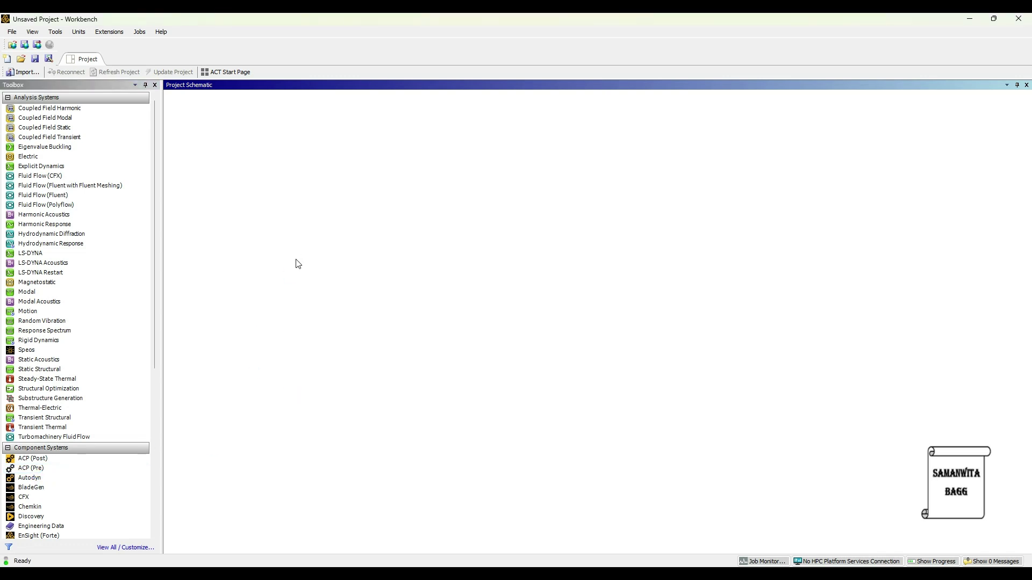
key("Return")
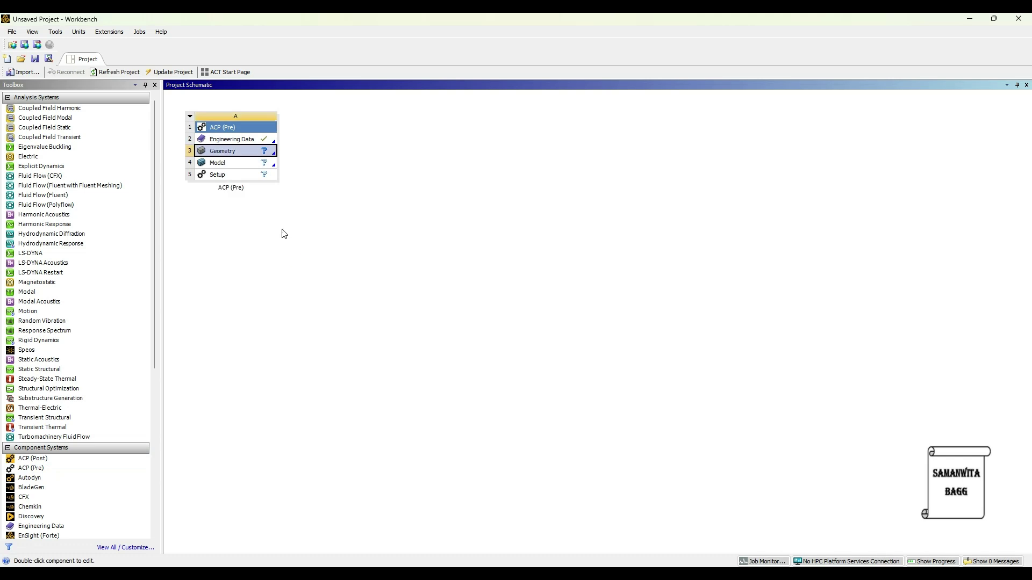
- Open the system's Engineering Data and browse the Composite Materials library
double_click(235, 140)
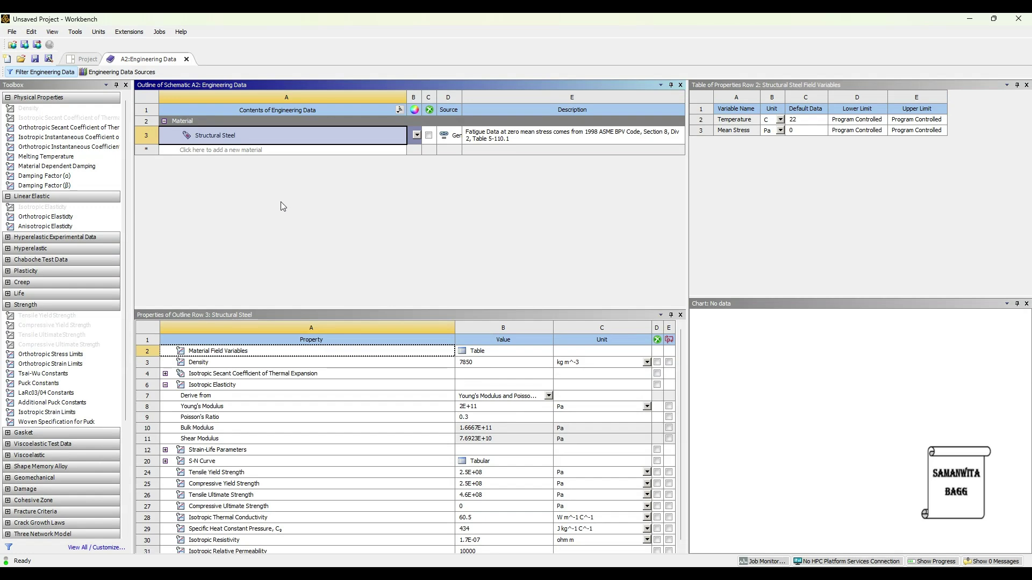
left_click(123, 72)
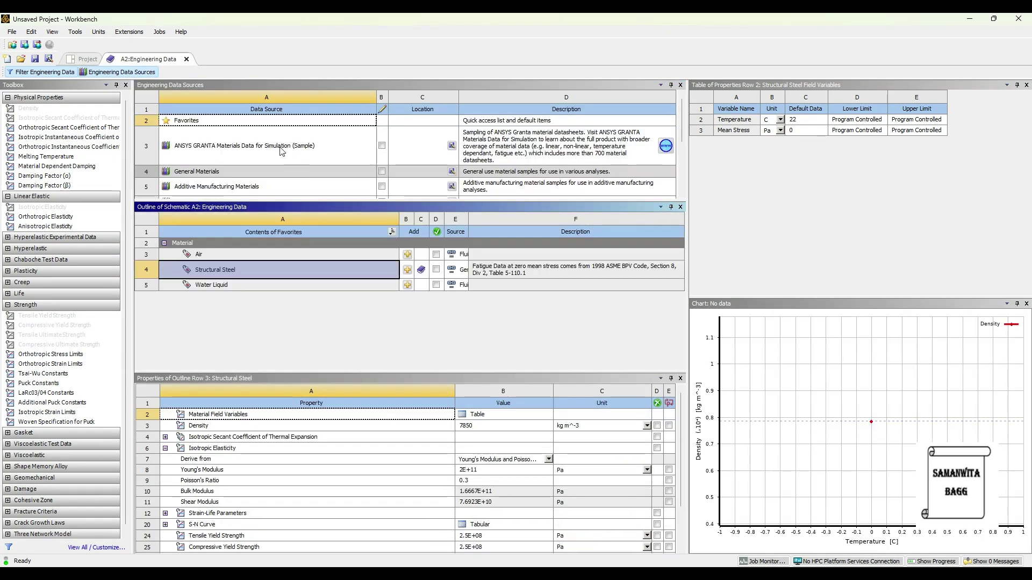
scroll(280, 151, "down", 2)
left_click(208, 146)
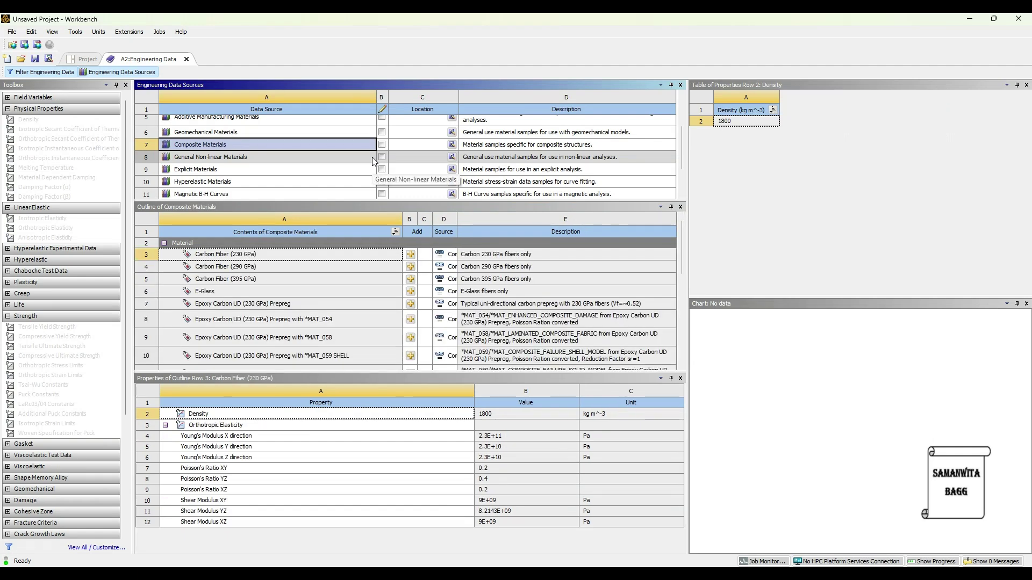
scroll(369, 297, "down", 3)
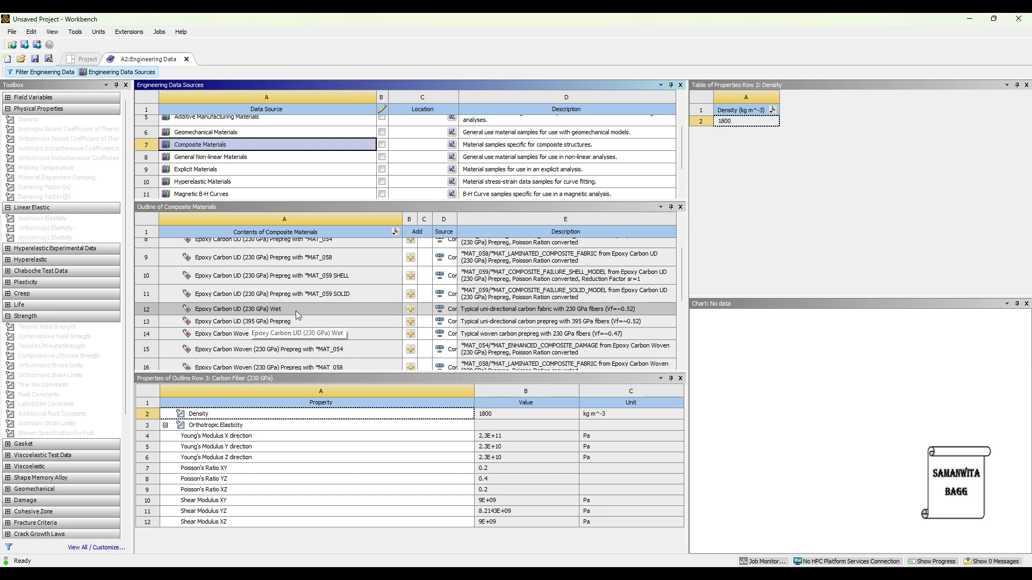
- Add Epoxy Carbon UD (230 GPa) Wet and Epoxy Carbon Woven (230 GPa) Prepreg, then return to the project
left_click(411, 321)
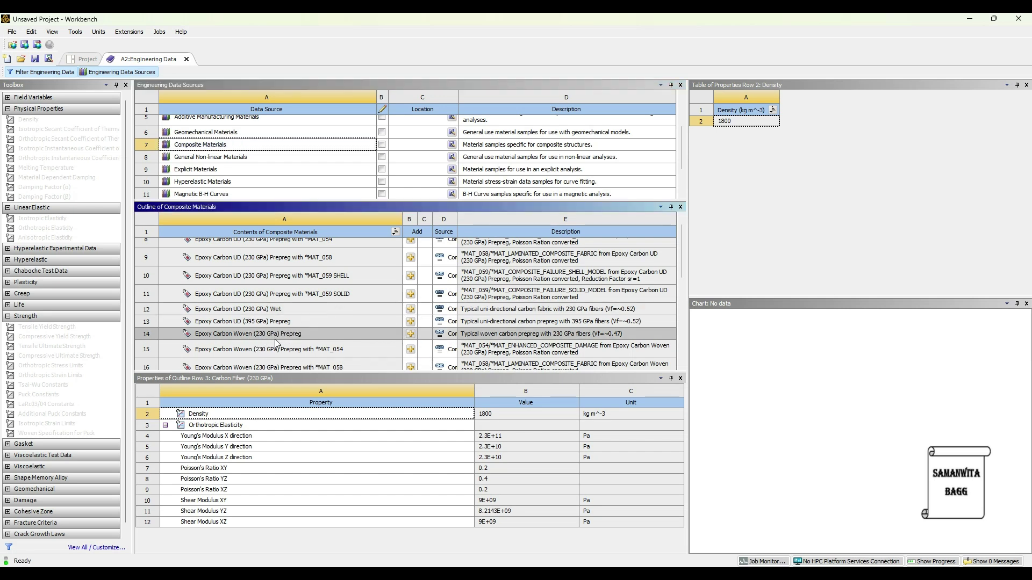
scroll(291, 339, "up", 2)
scroll(306, 306, "down", 3)
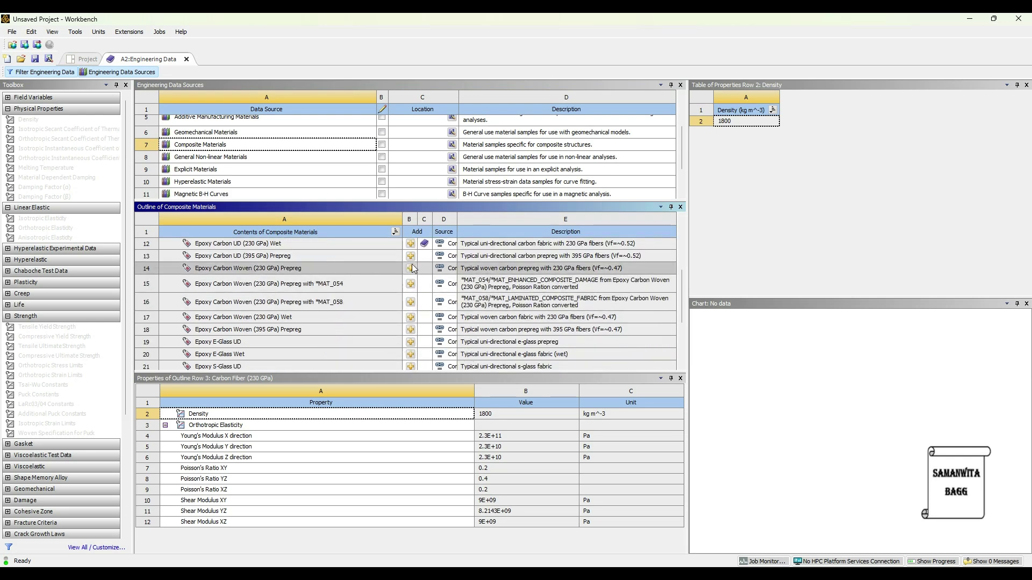
left_click(412, 268)
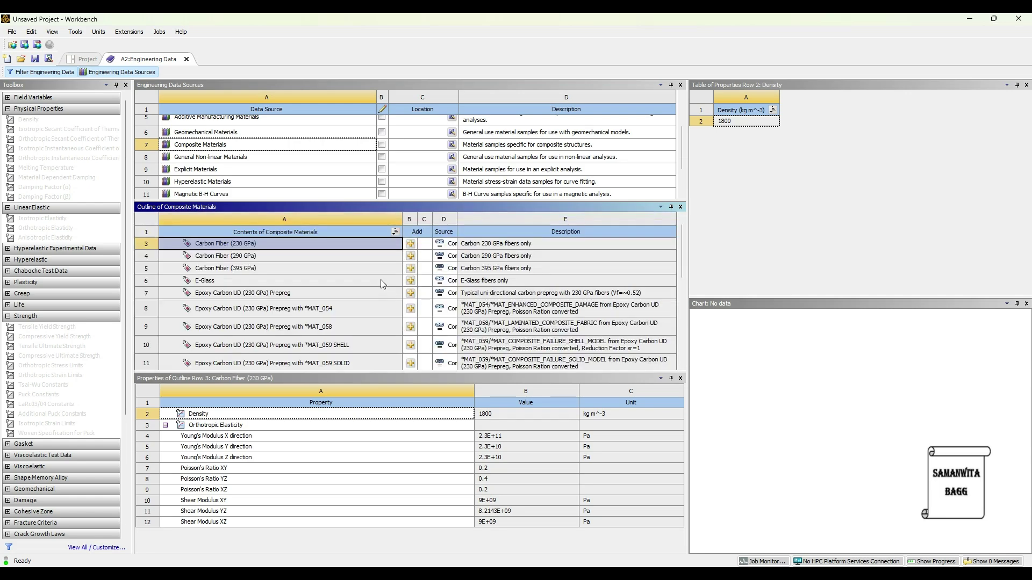
scroll(381, 279, "down", 3)
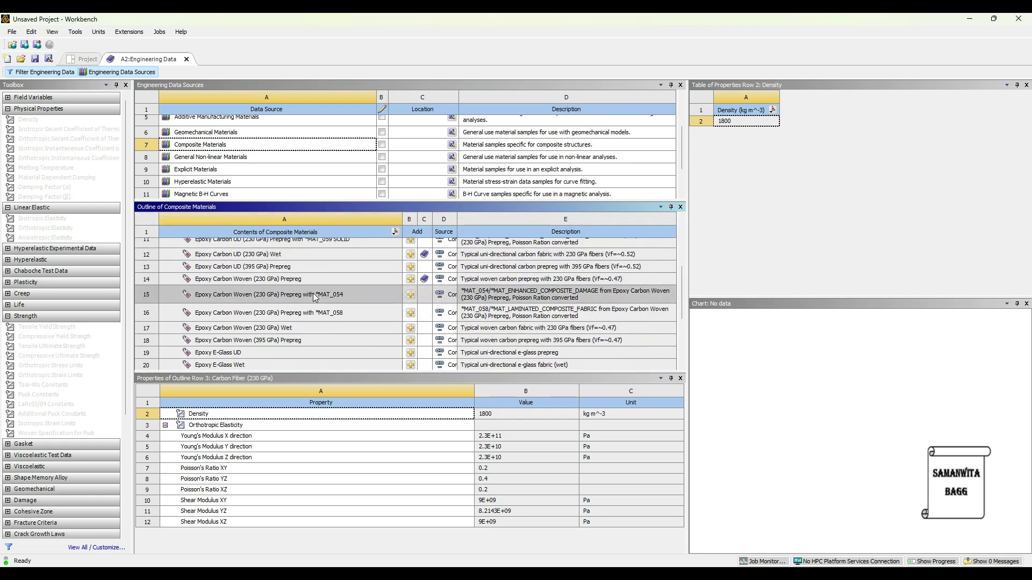
left_click(86, 60)
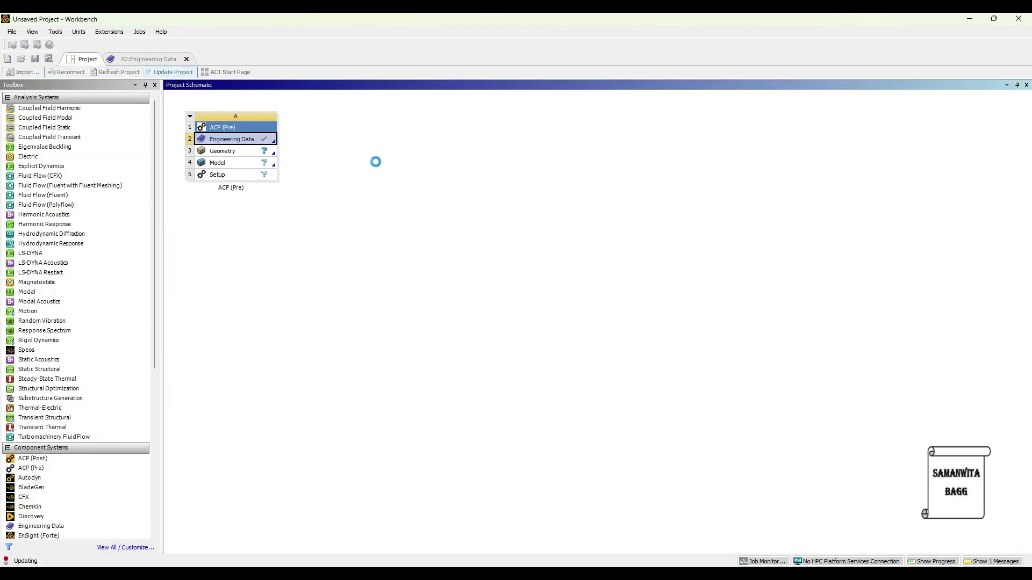
- Import flat specimen.agdb as the ACP (Pre) geometry and open it in DesignModeler
left_click(229, 152)
left_click(274, 153)
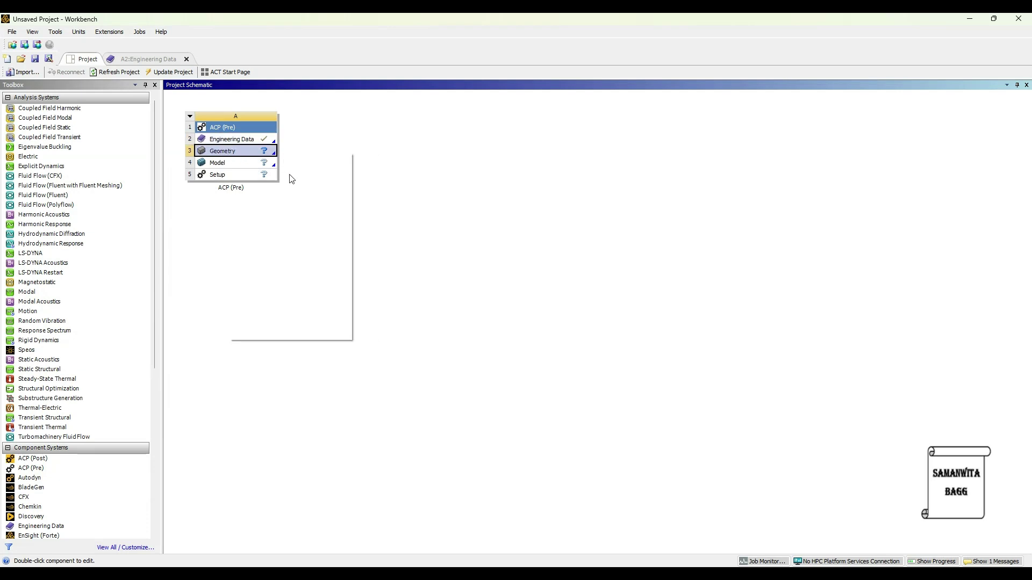
mouse_move(334, 194)
left_click(395, 210)
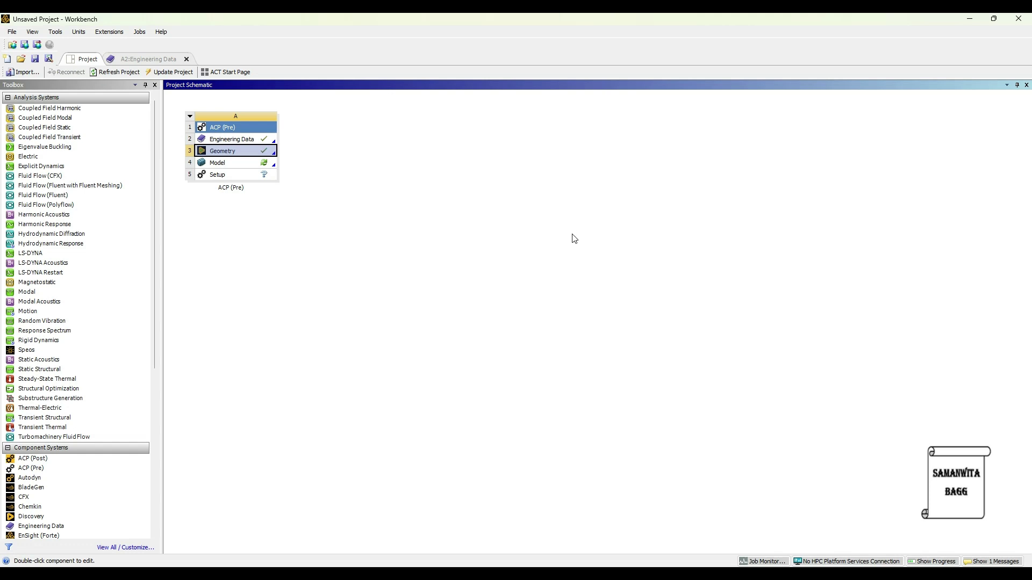
right_click(310, 157)
left_click(319, 160)
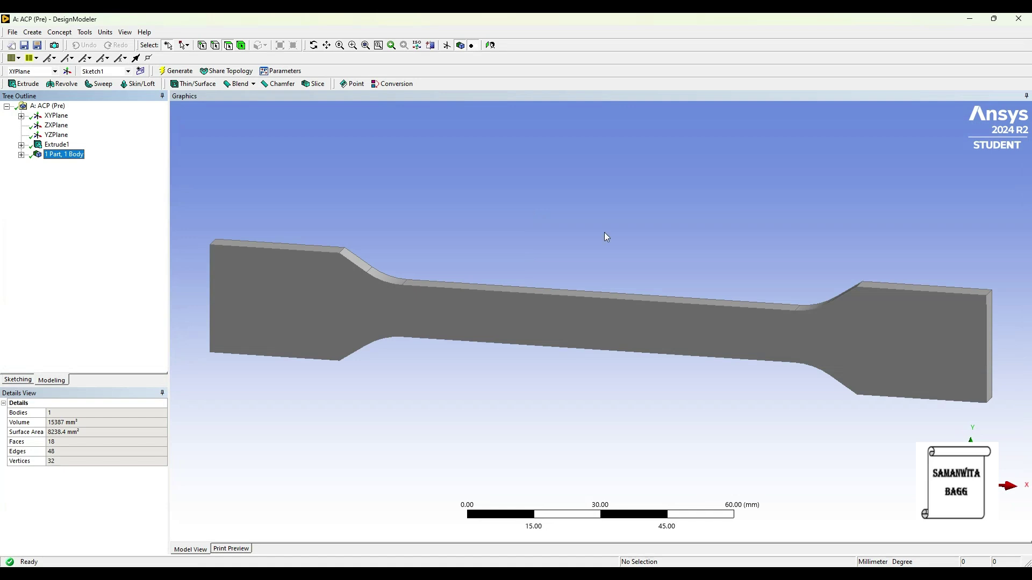
- Delete the Extrude1 solid feature from the specimen
left_click(21, 145)
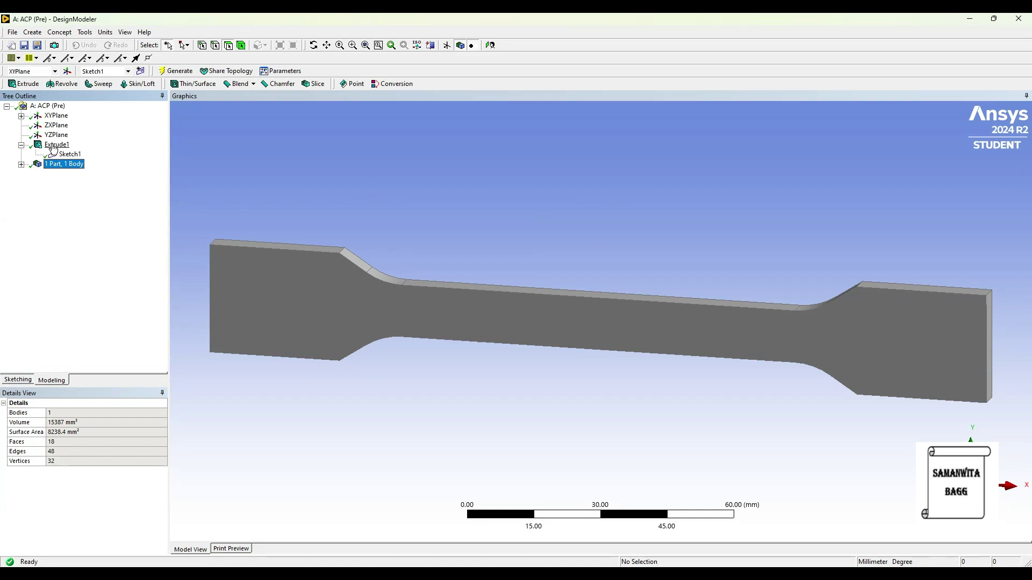
middle_click_drag(417, 316, 466, 210)
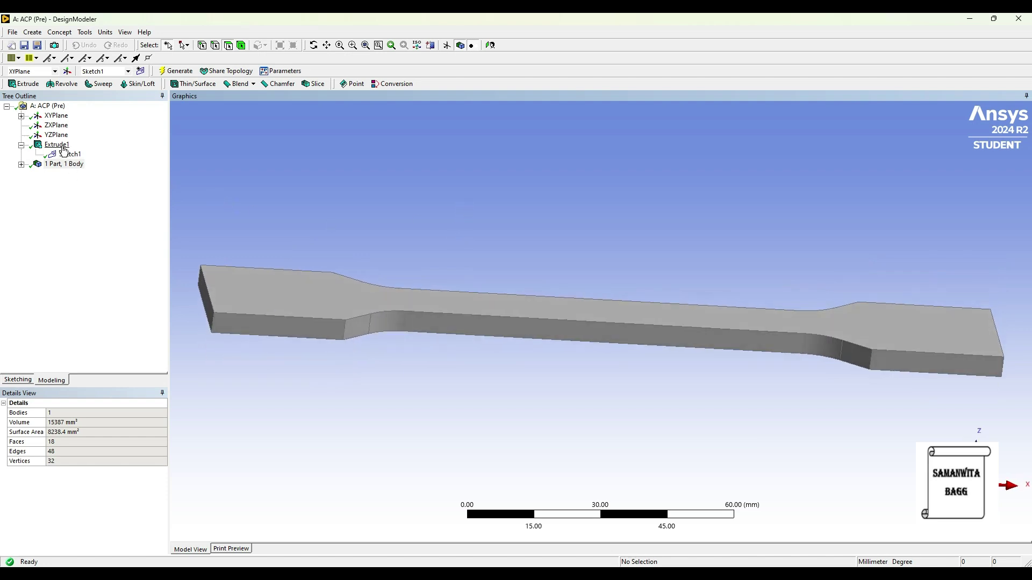
left_click(58, 145)
right_click(60, 145)
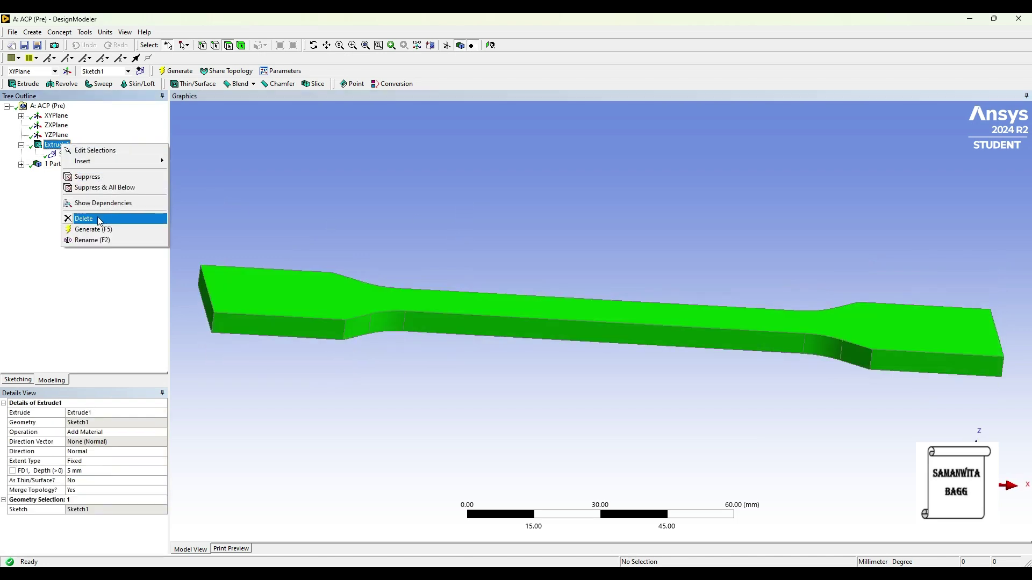
left_click(98, 220)
left_click(482, 334)
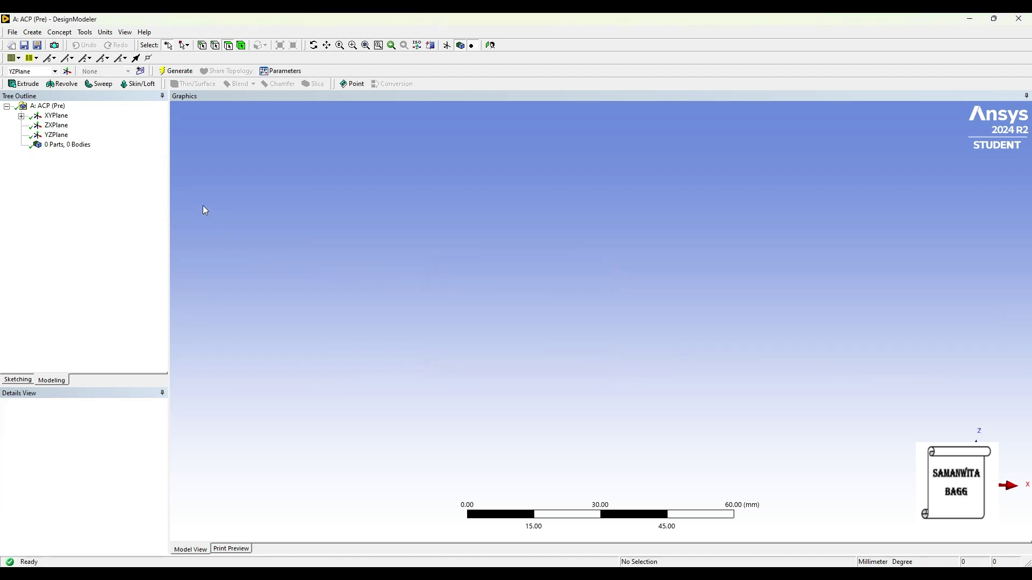
- Generate a surface body from Sketch1 and return to Workbench
left_click(22, 116)
left_click(69, 125)
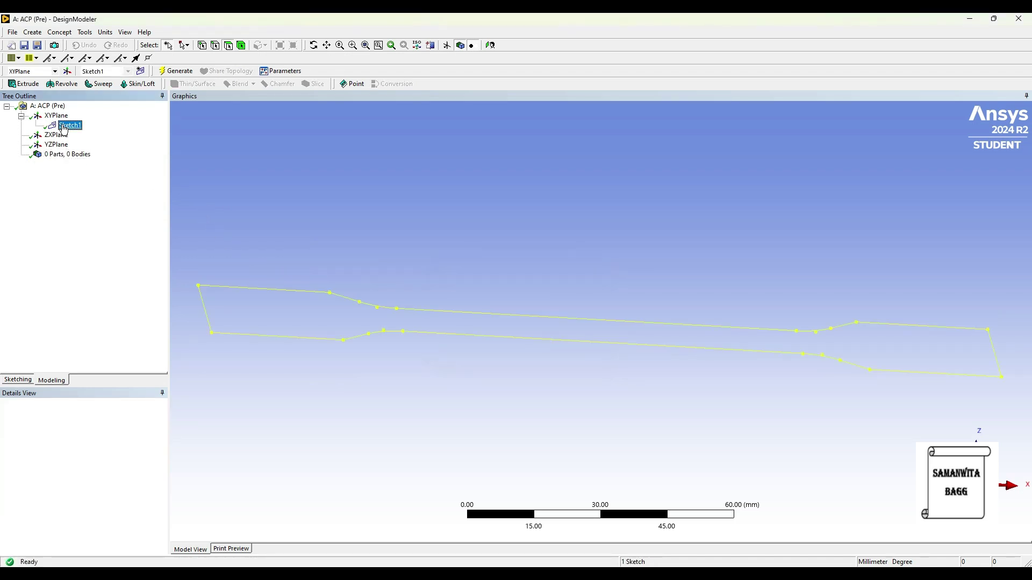
left_click(69, 32)
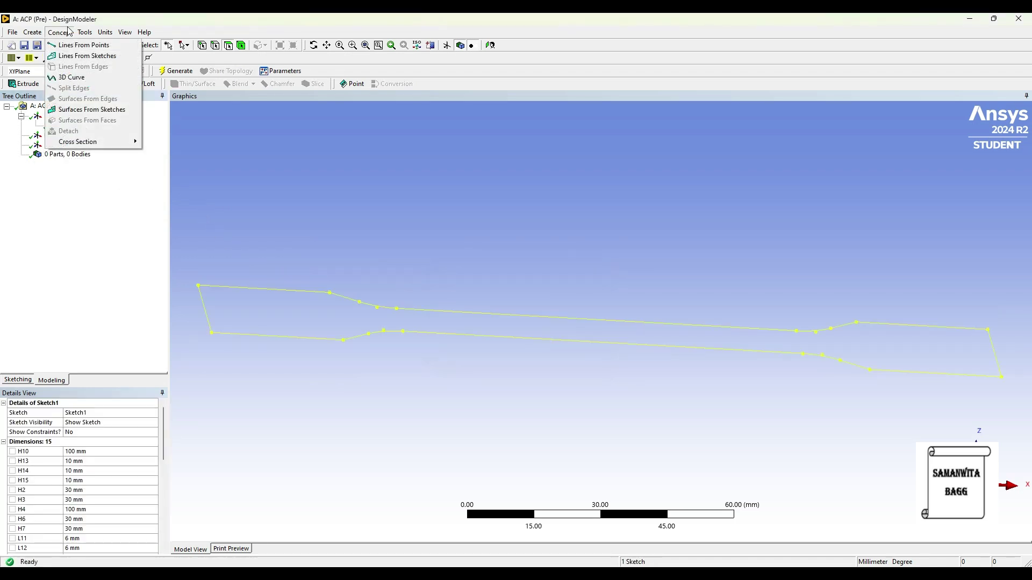
left_click(89, 109)
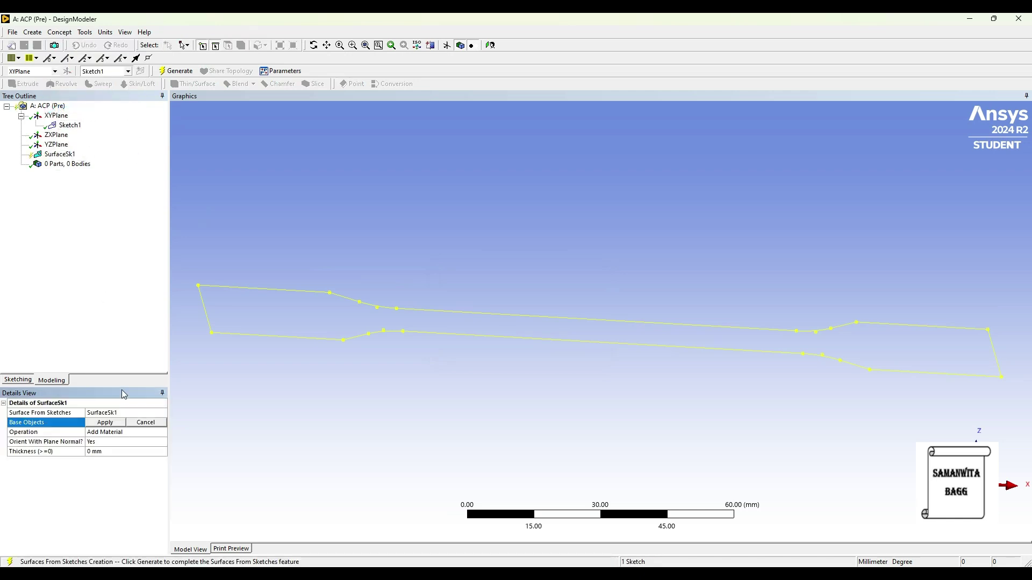
left_click(70, 125)
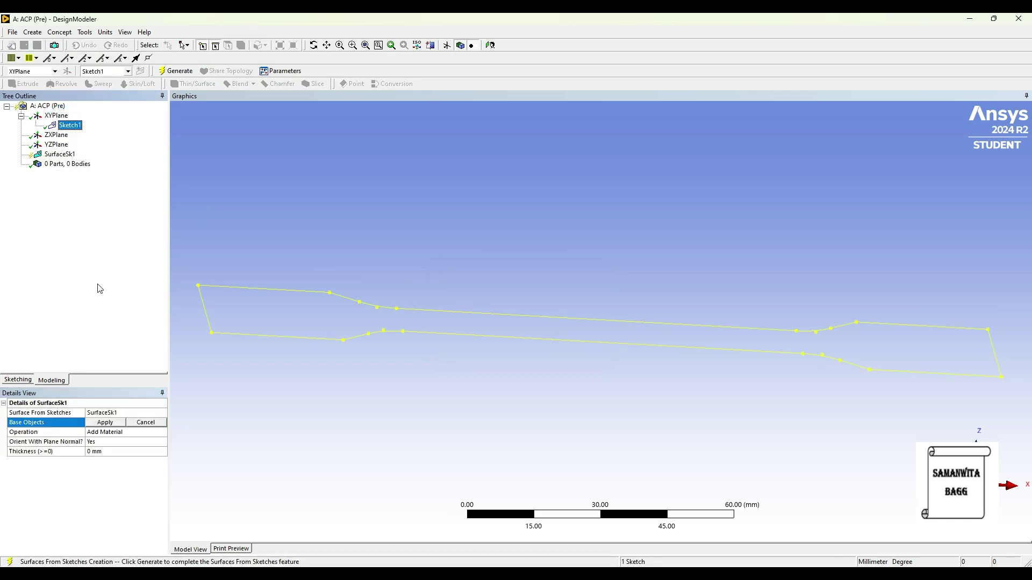
left_click(105, 423)
left_click(176, 71)
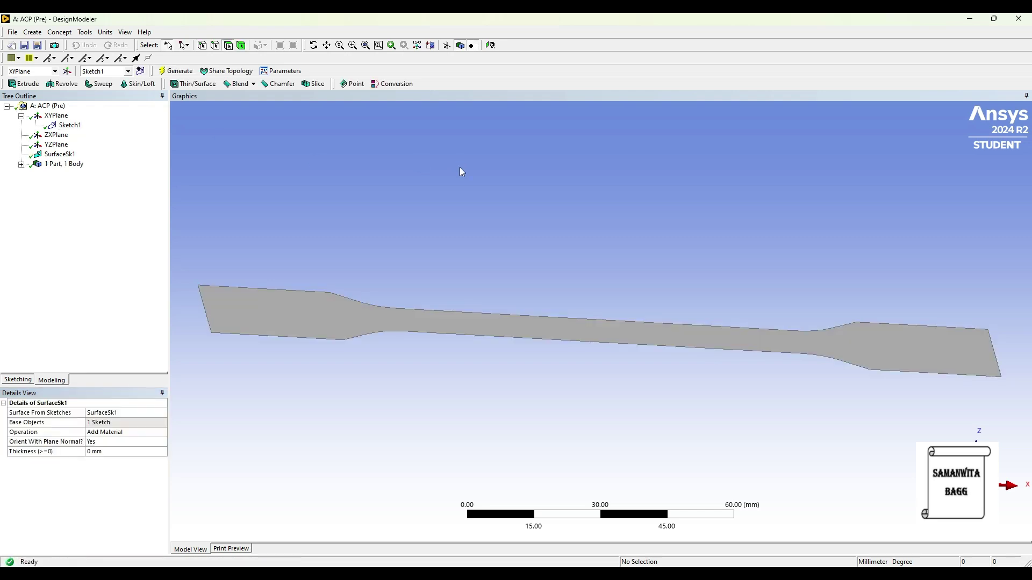
middle_click_drag(537, 219, 507, 237)
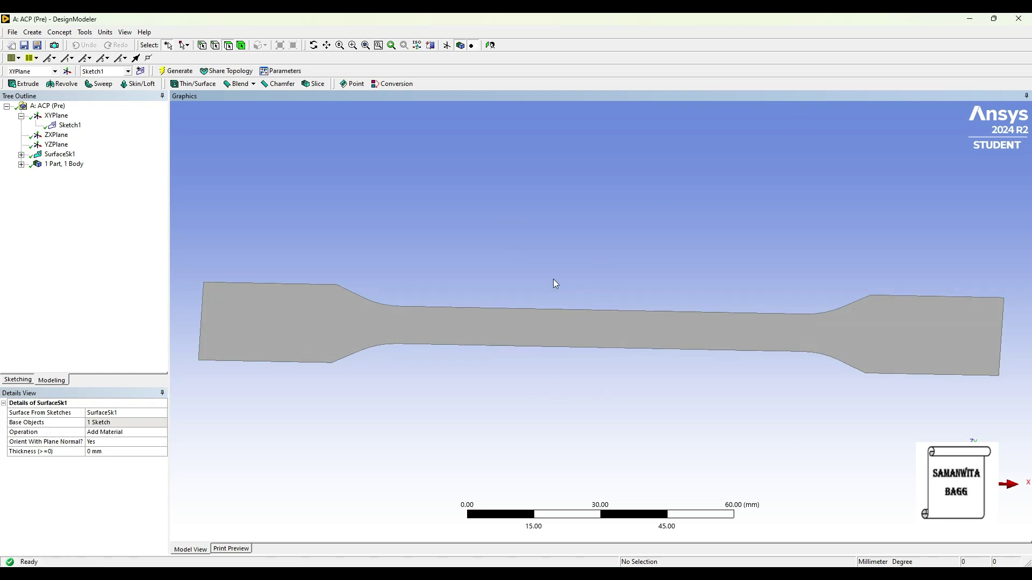
key("alt+Tab")
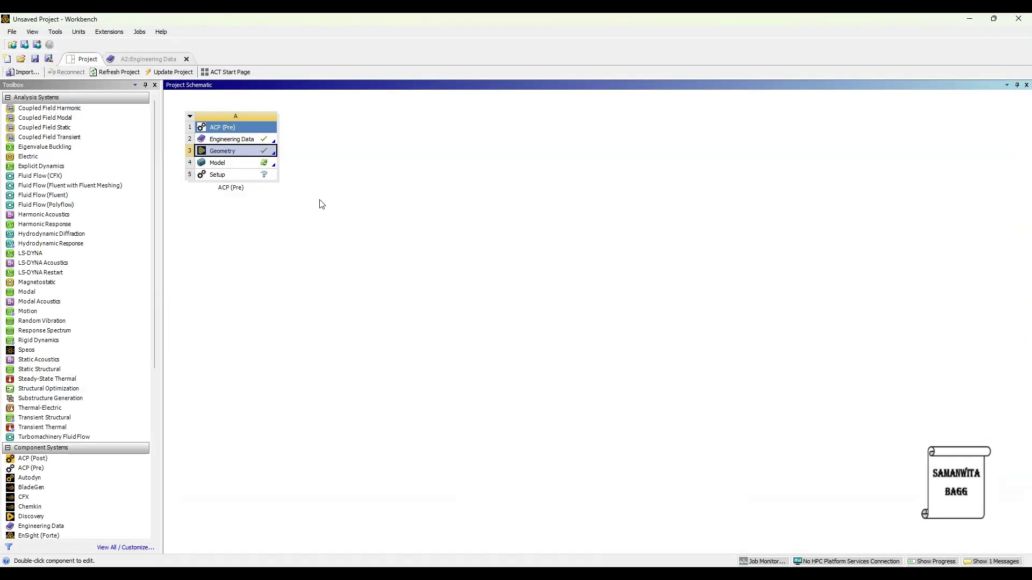
- Open the model in Mechanical and give the surface body a 1 mm thickness
double_click(218, 163)
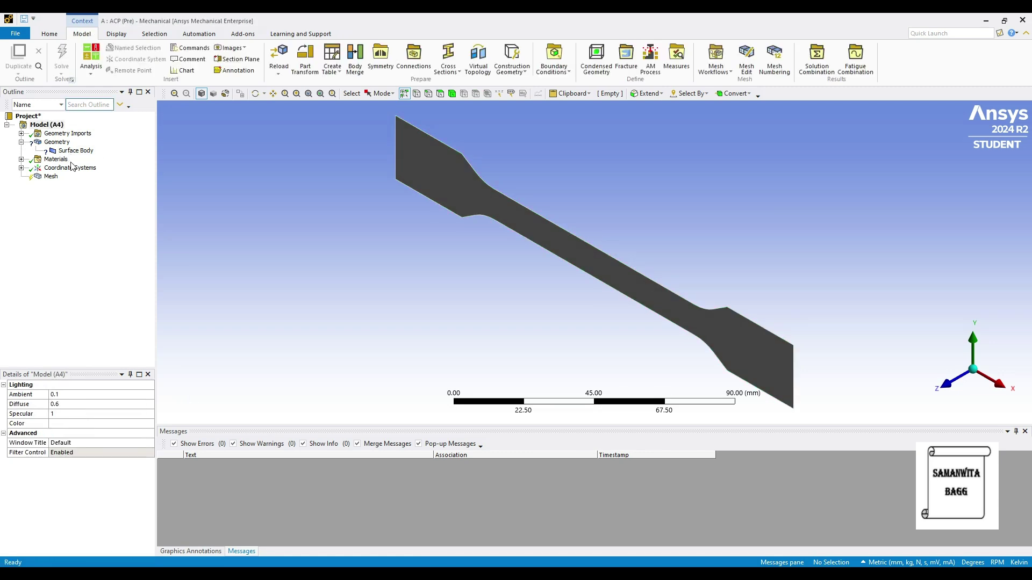
left_click(86, 472)
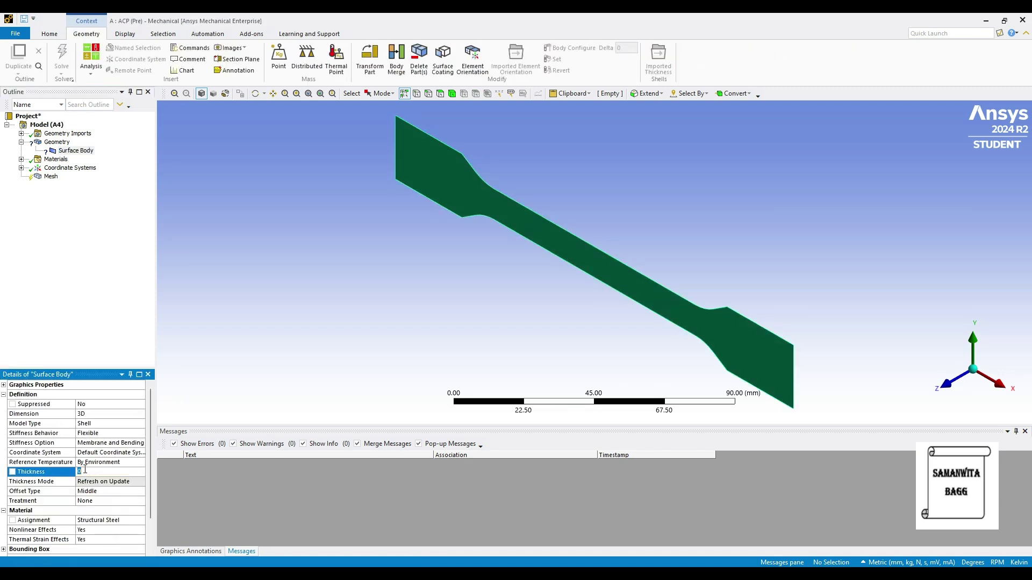
type("1")
key("Return")
middle_click_drag(695, 349, 768, 317)
scroll(768, 317, "up", 1)
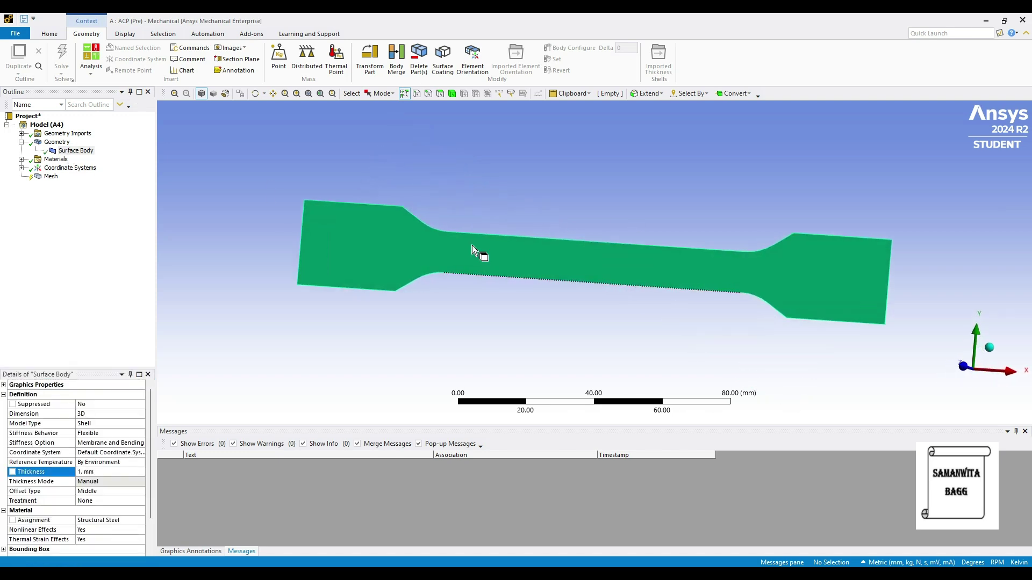
left_click(50, 176)
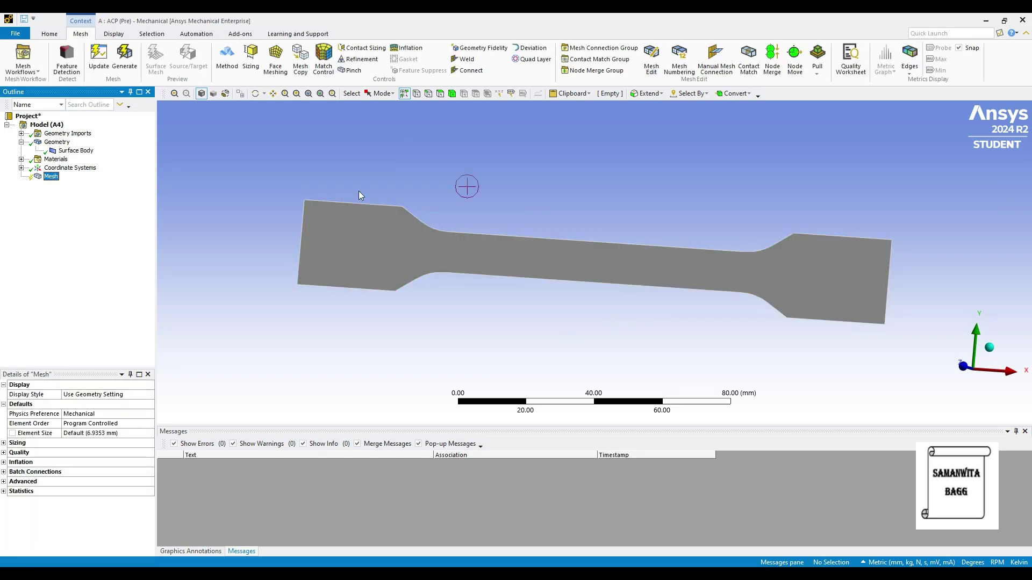
- Mesh at 5.0 mm element size, add a face refinement, regenerate and update the mesh
left_click(85, 433)
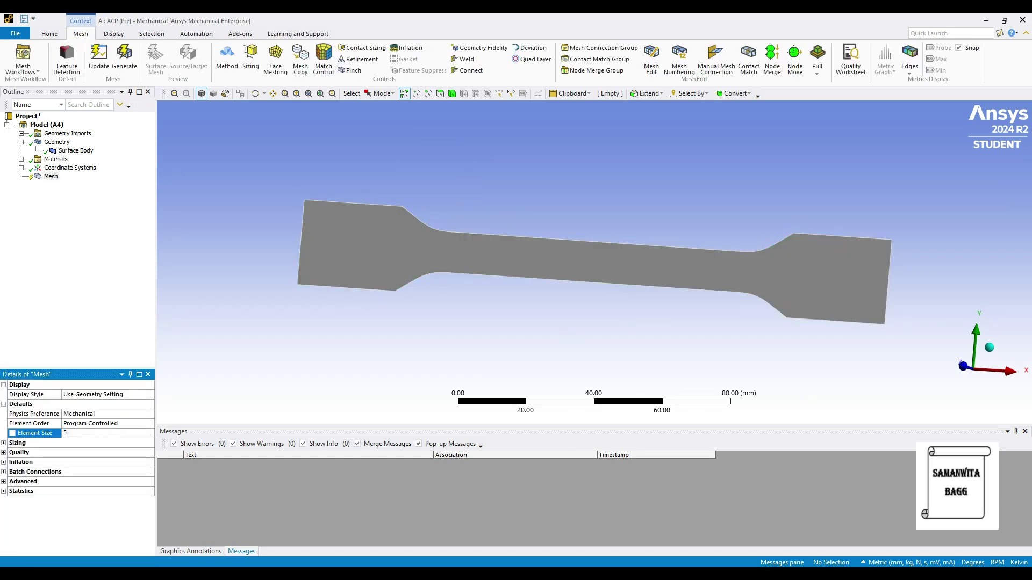
left_click(125, 58)
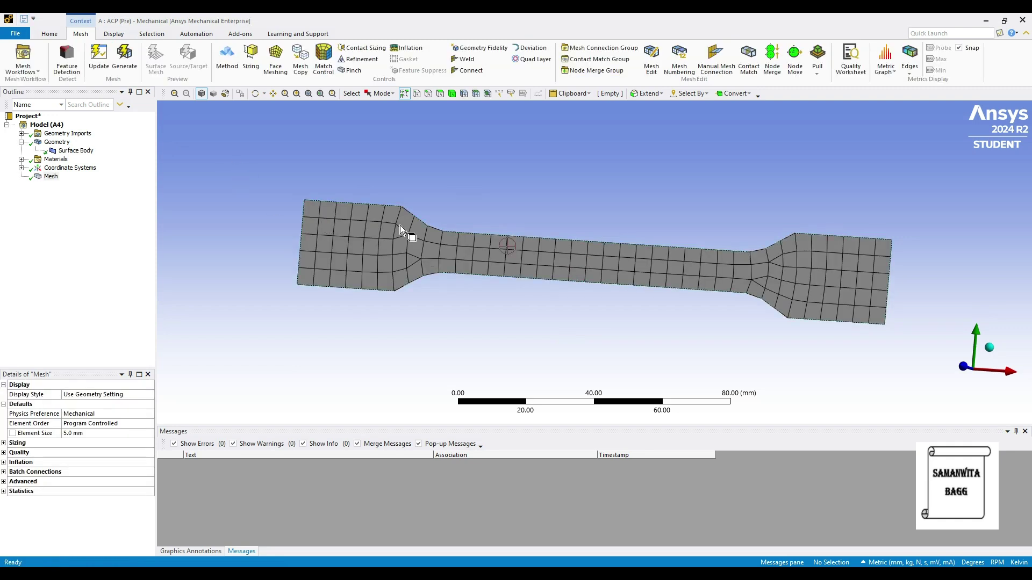
right_click(52, 177)
mouse_move(86, 183)
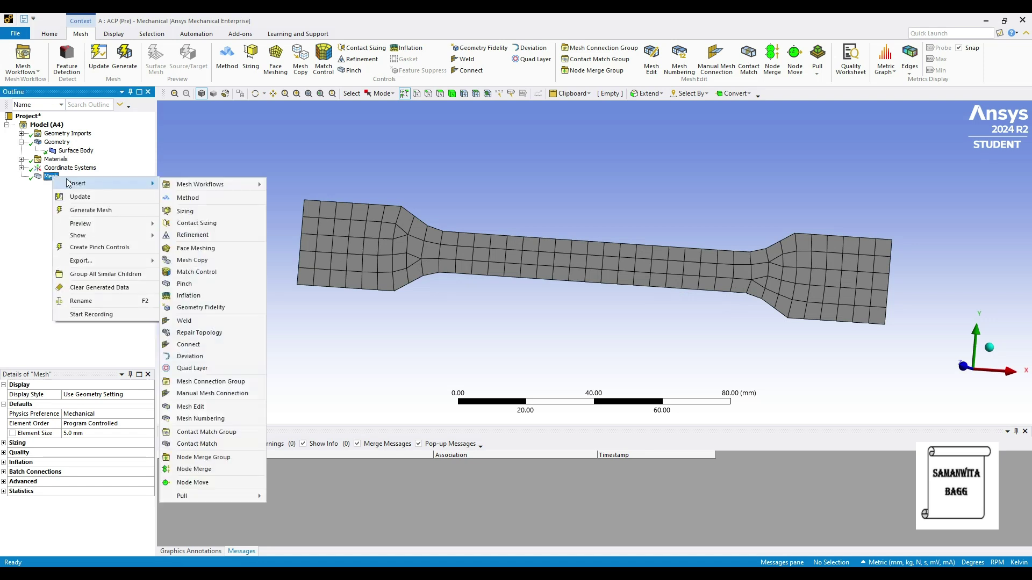
left_click(215, 235)
left_click(367, 272)
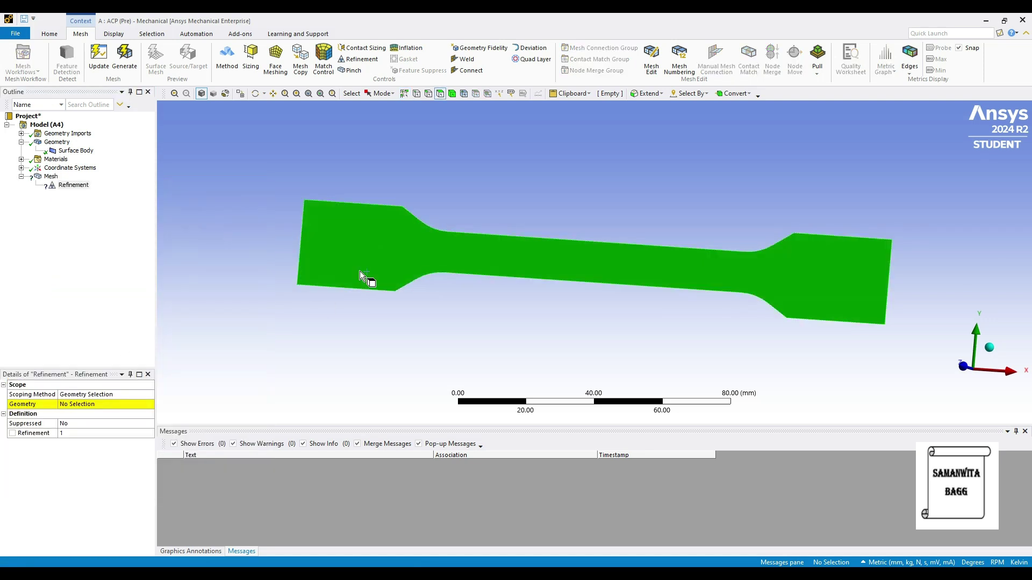
left_click(86, 407)
left_click(78, 404)
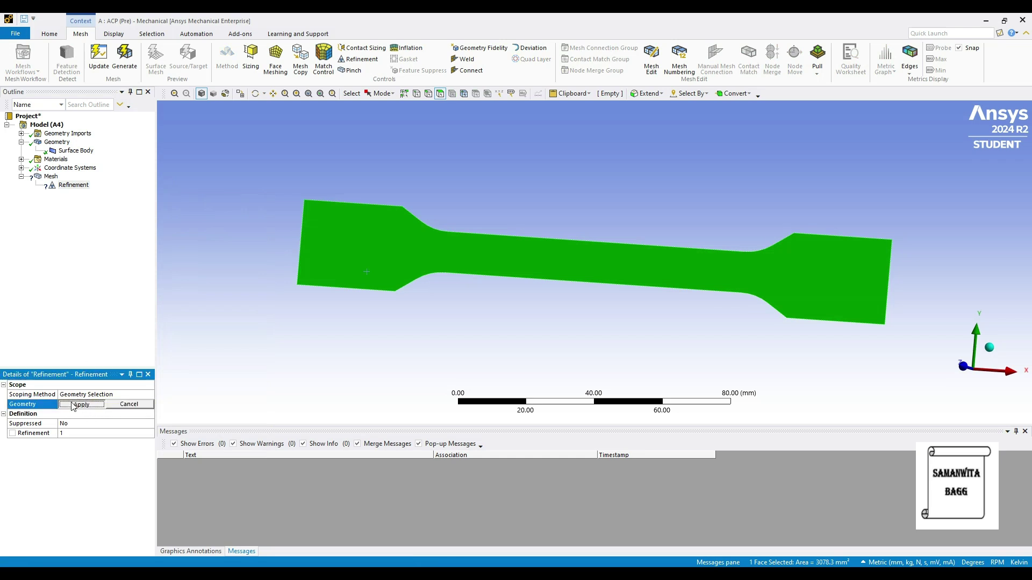
left_click(124, 54)
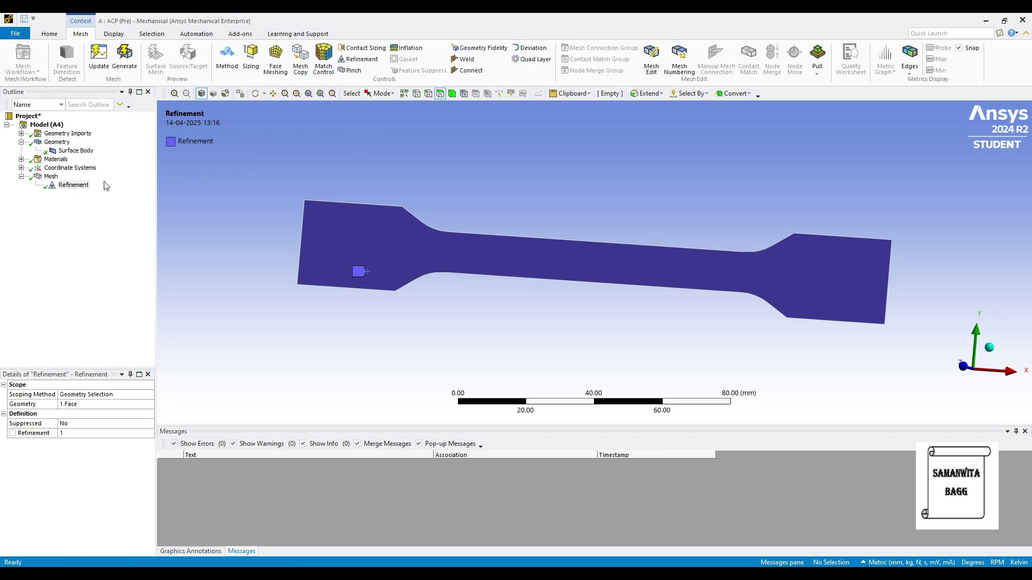
left_click(47, 178)
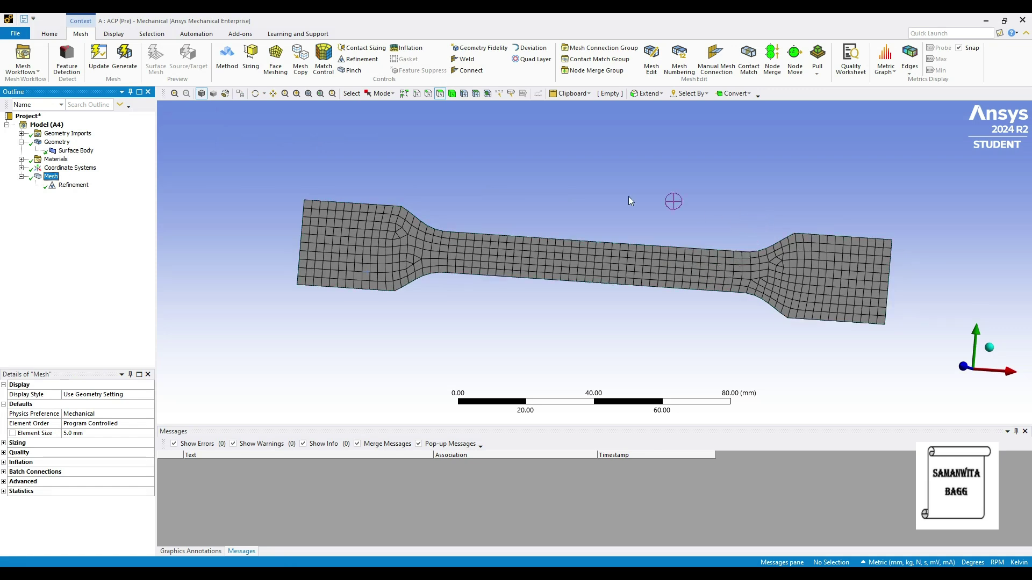
left_click(98, 57)
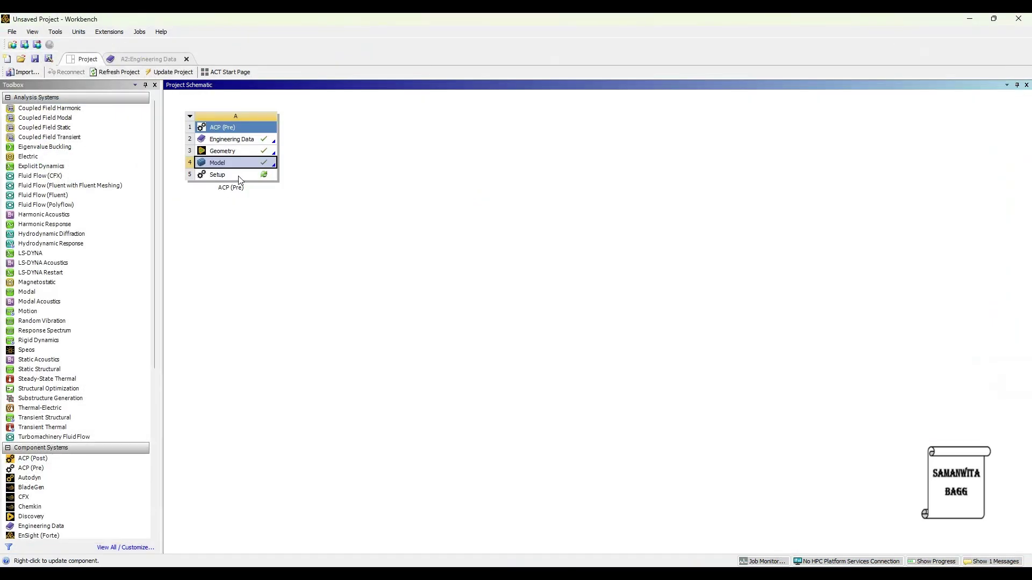
- Launch ACP from Setup, dismiss the graphics warning, and expand Material Data to Fabrics
double_click(239, 176)
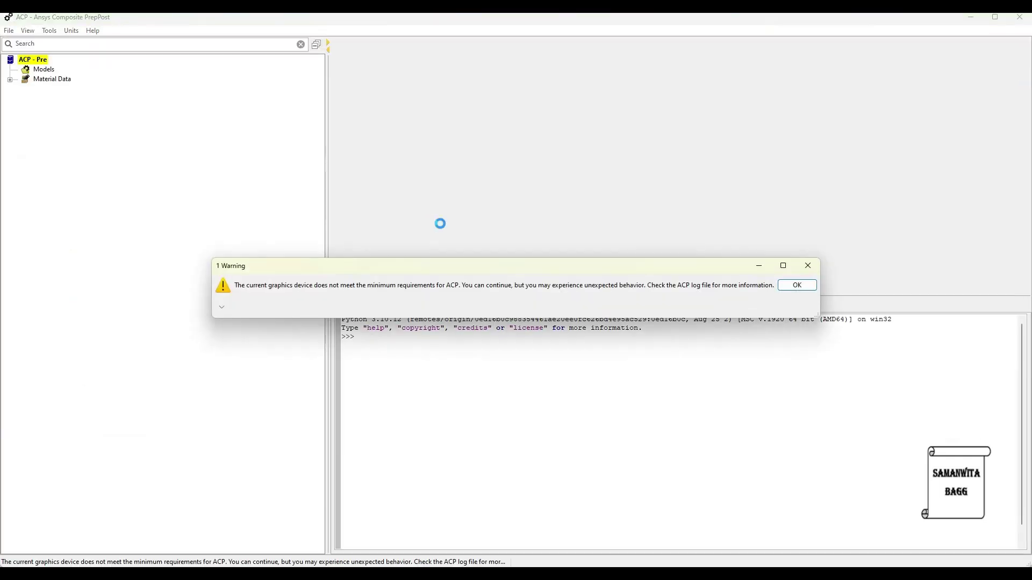
left_click(797, 285)
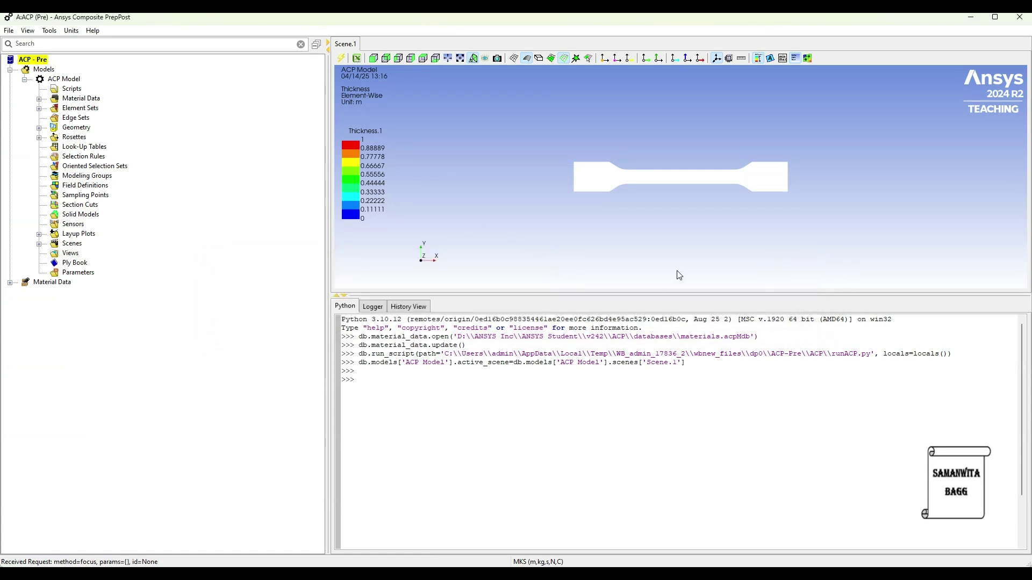
left_click(39, 99)
left_click(54, 108)
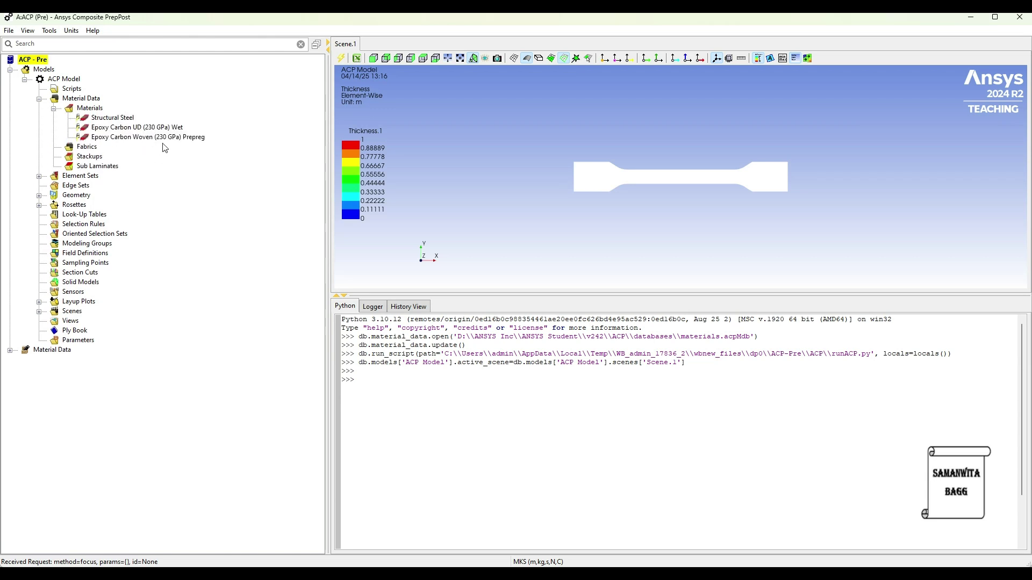
left_click(54, 108)
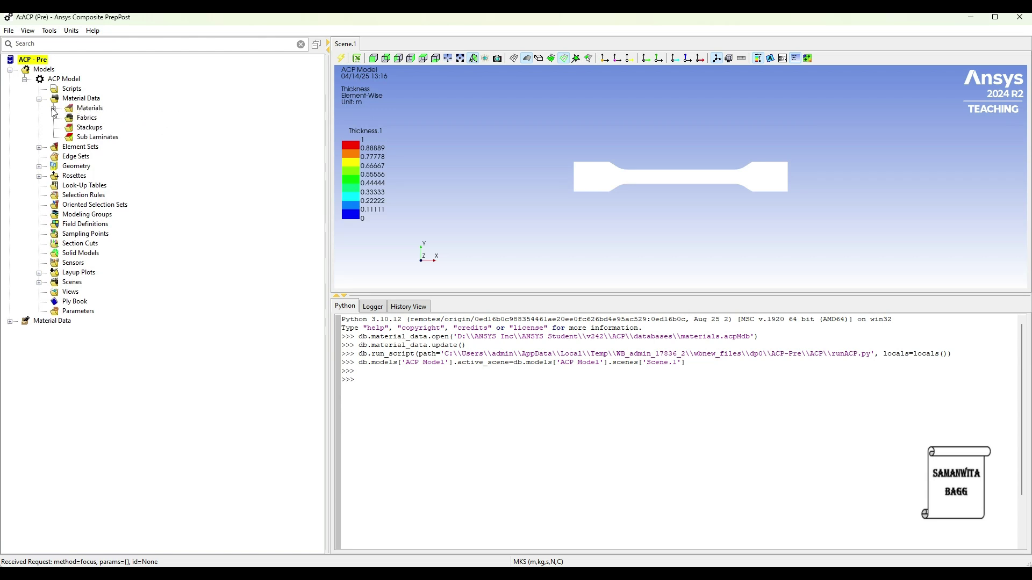
left_click(83, 118)
right_click(83, 118)
- Create fabric CF Wet using Epoxy Carbon UD (230 GPa) Wet at 0.1 thickness
left_click(117, 120)
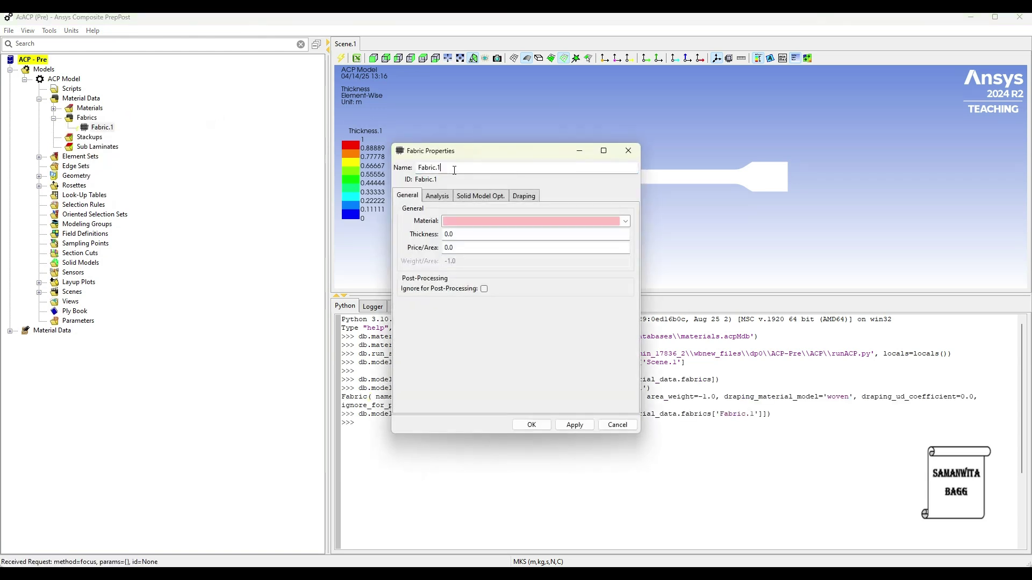
left_click_drag(454, 170, 368, 166)
type("c")
left_click(625, 221)
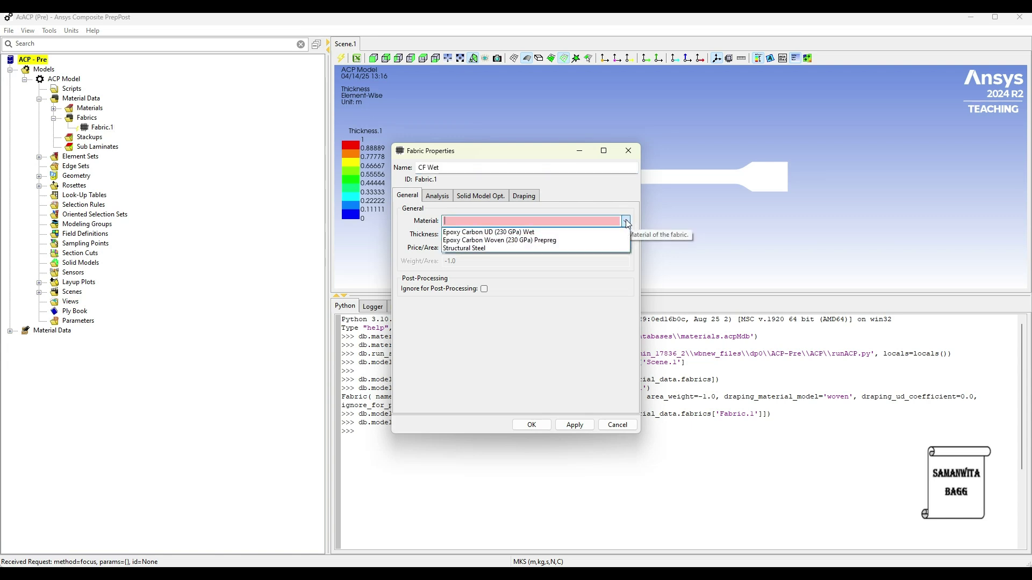
left_click(543, 232)
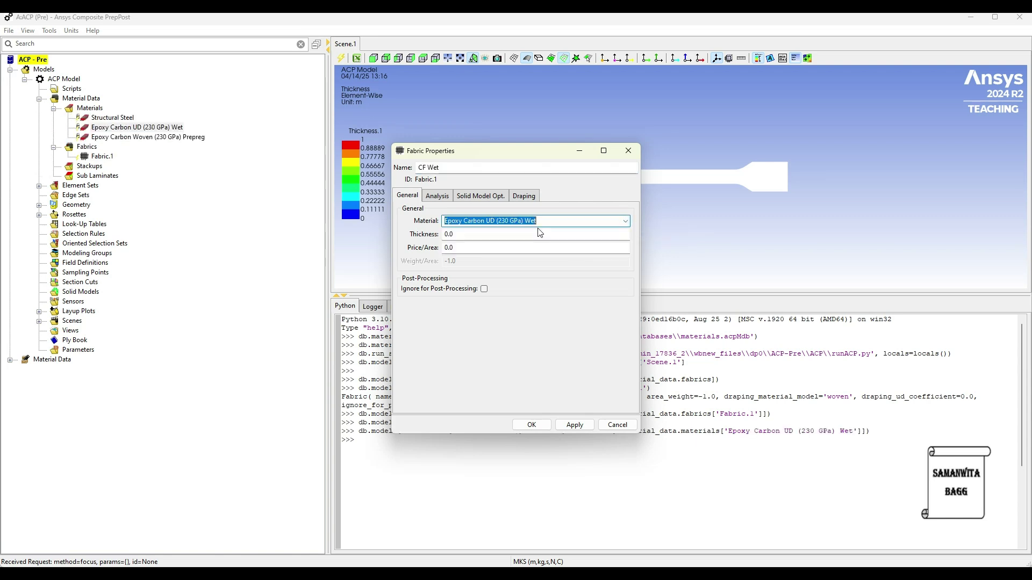
left_click(456, 235)
key("BackSpace")
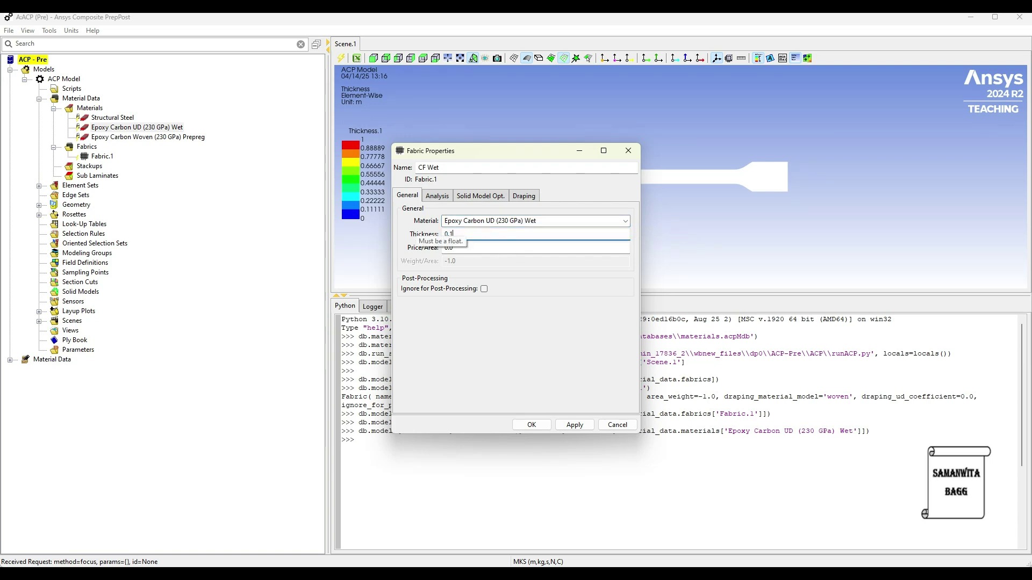
left_click(532, 426)
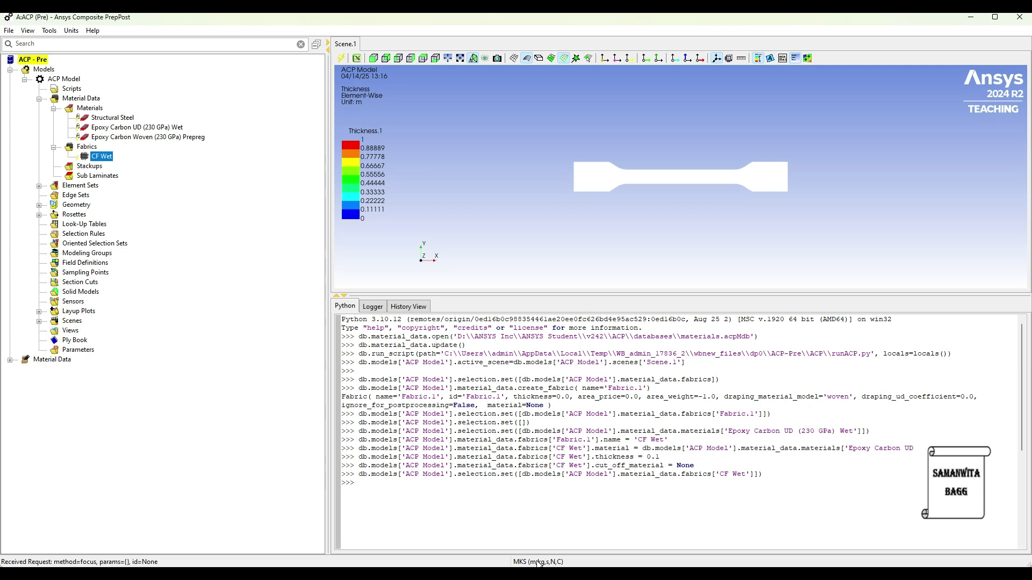
- Switch the model units to MPA (mm,t,s,N,C) and expand the Fabrics list
left_click(70, 31)
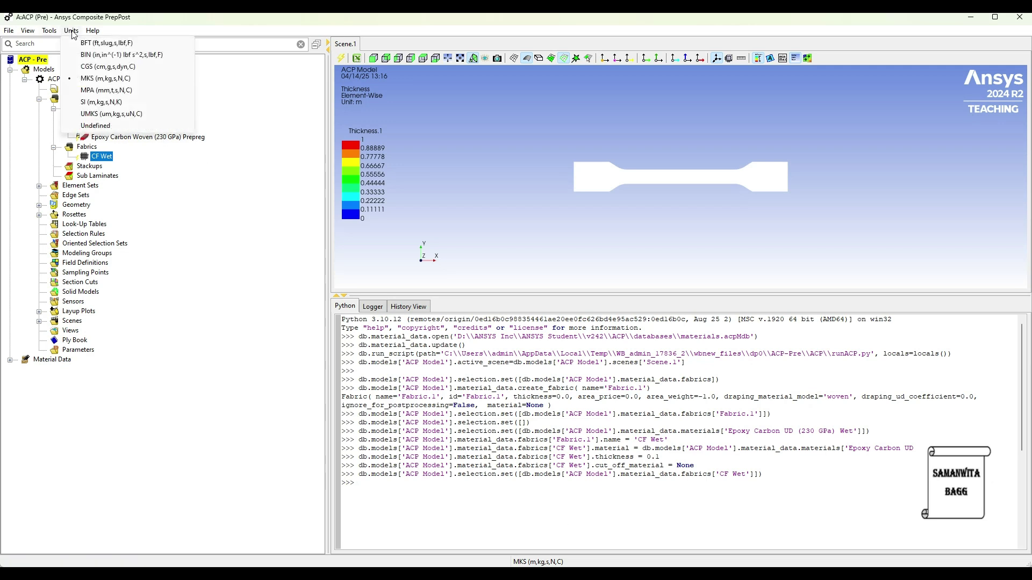
left_click(102, 90)
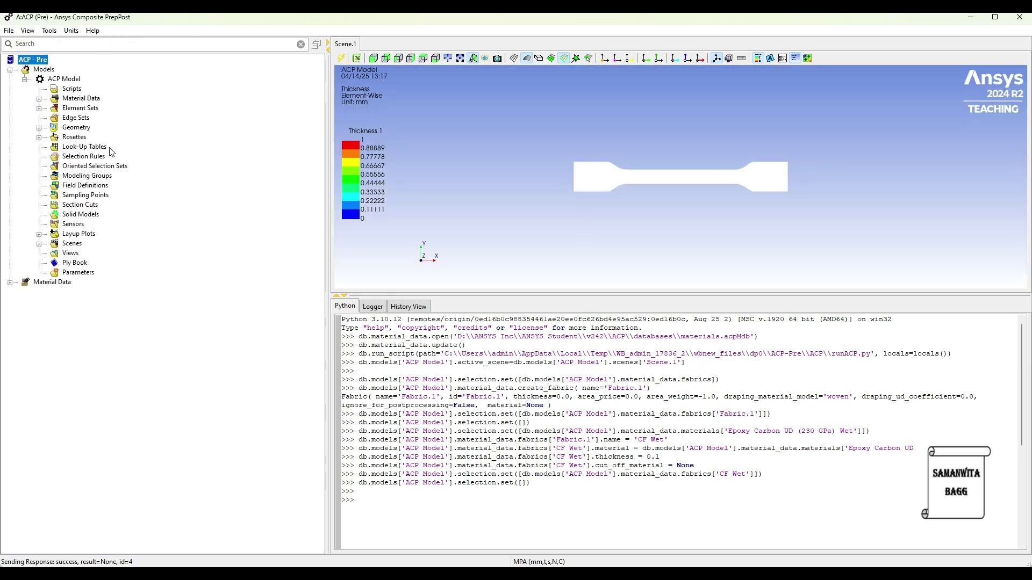
left_click(38, 99)
left_click(54, 118)
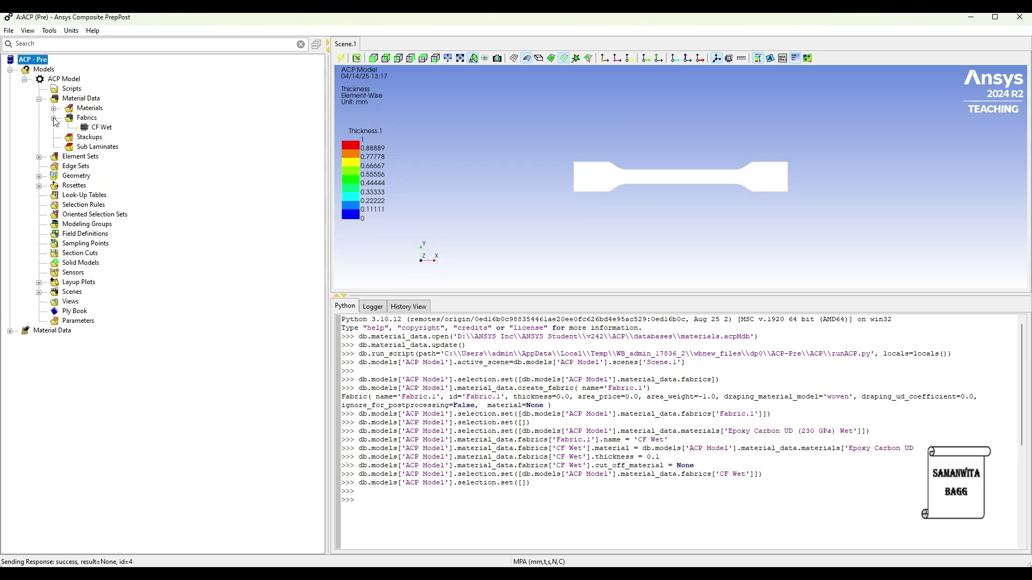
- Correct CF Wet's thickness from 100.0 back to 0.1
right_click(95, 131)
left_click(146, 132)
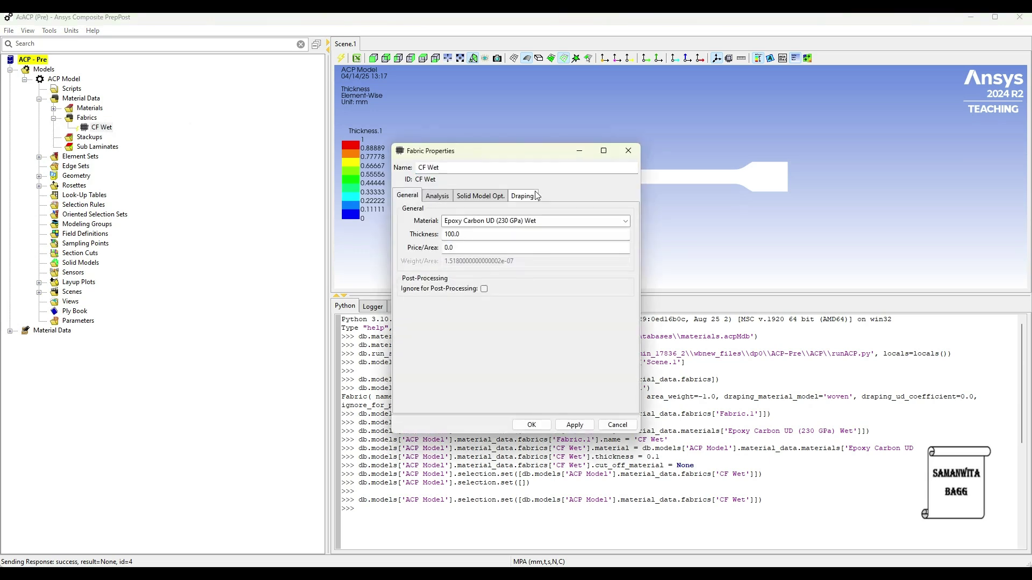
left_click_drag(462, 234, 364, 234)
type("0")
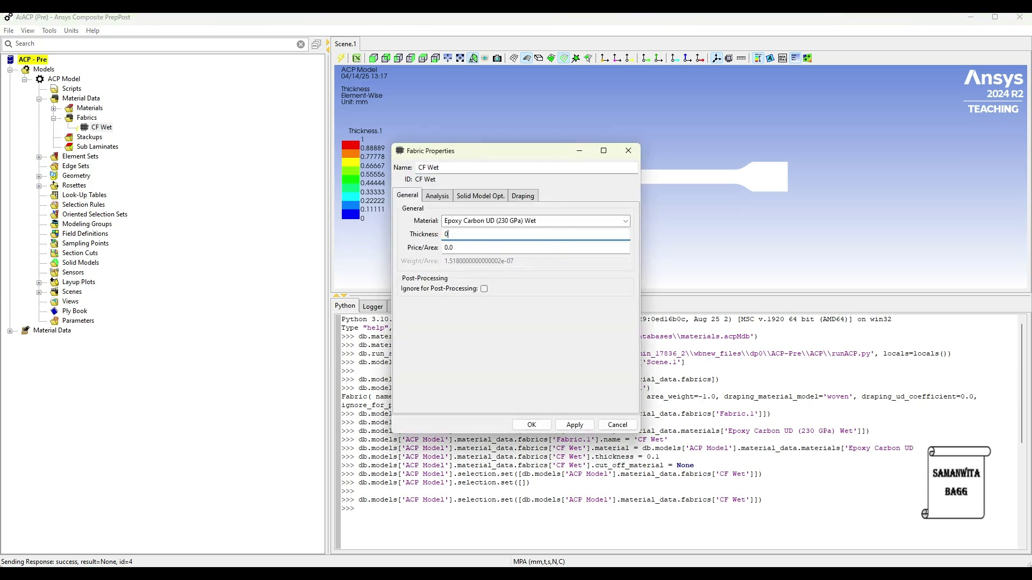
type(".1")
left_click(576, 428)
left_click(530, 425)
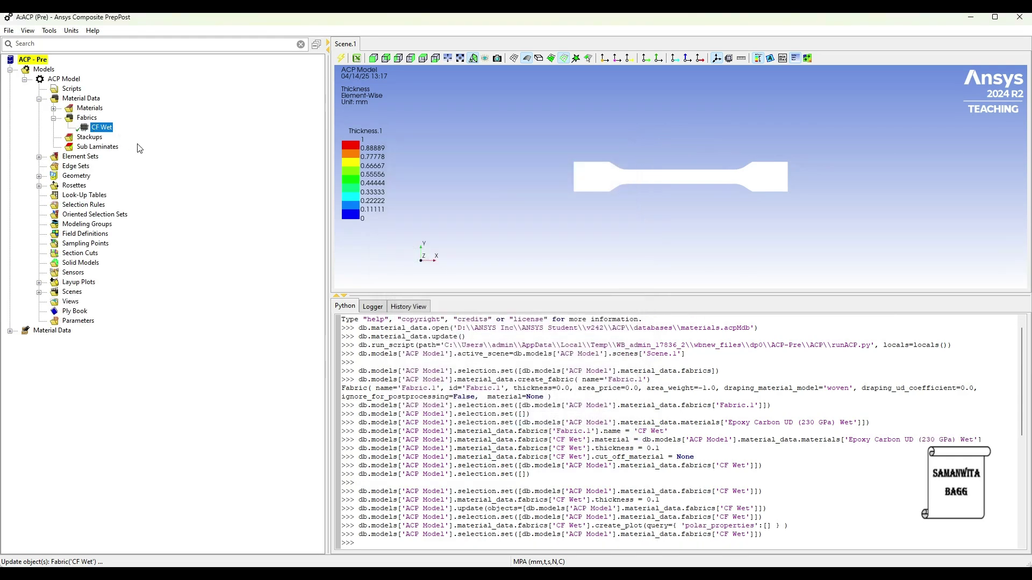
right_click(92, 119)
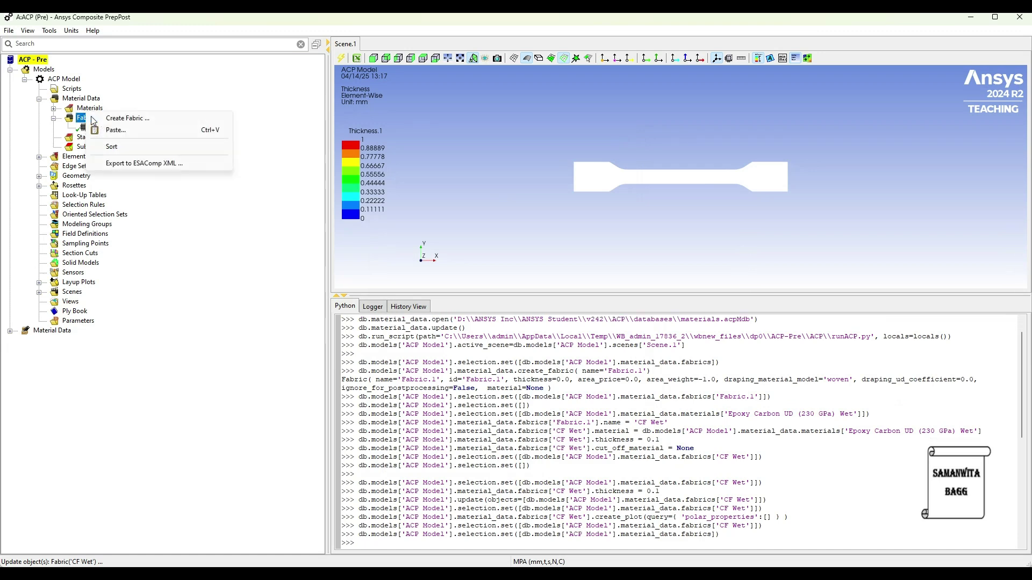
- Create fabric CF Prepreg using Epoxy Carbon Woven (230 GPa) Prepreg at 0.1 thickness
left_click(125, 119)
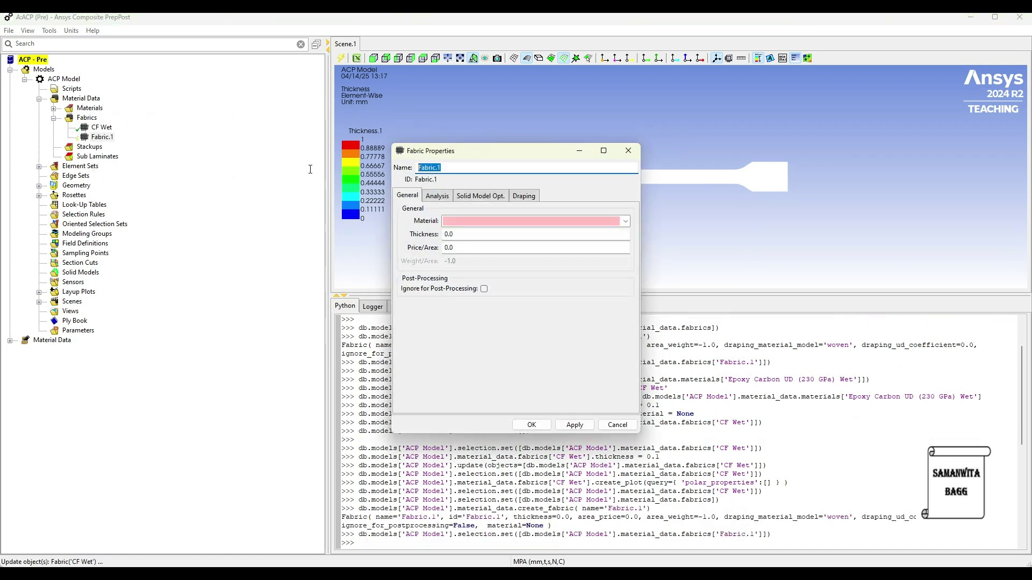
type("cF Prepreg")
left_click(628, 221)
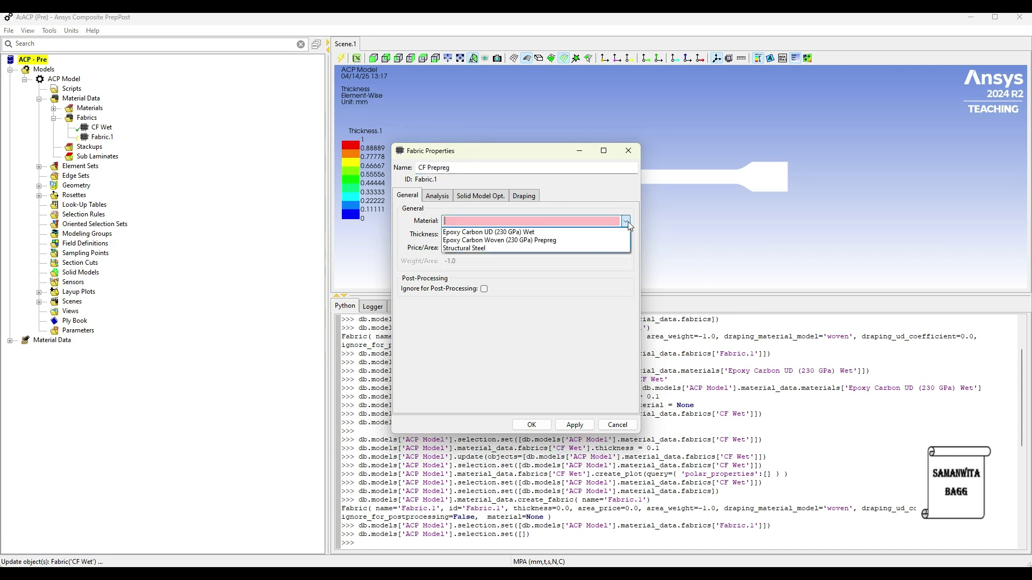
left_click(546, 238)
double_click(467, 238)
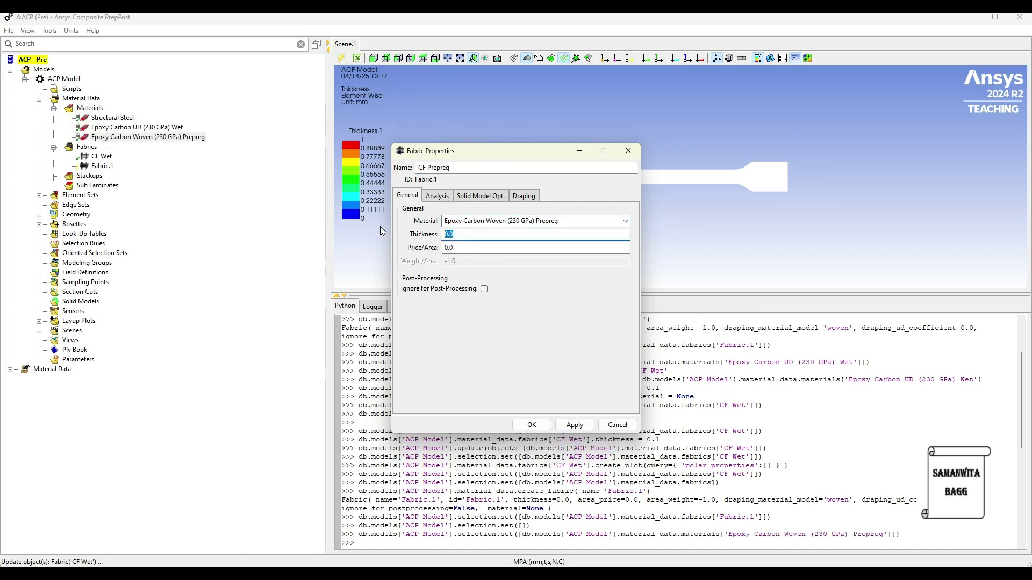
type("0.1")
left_click(571, 426)
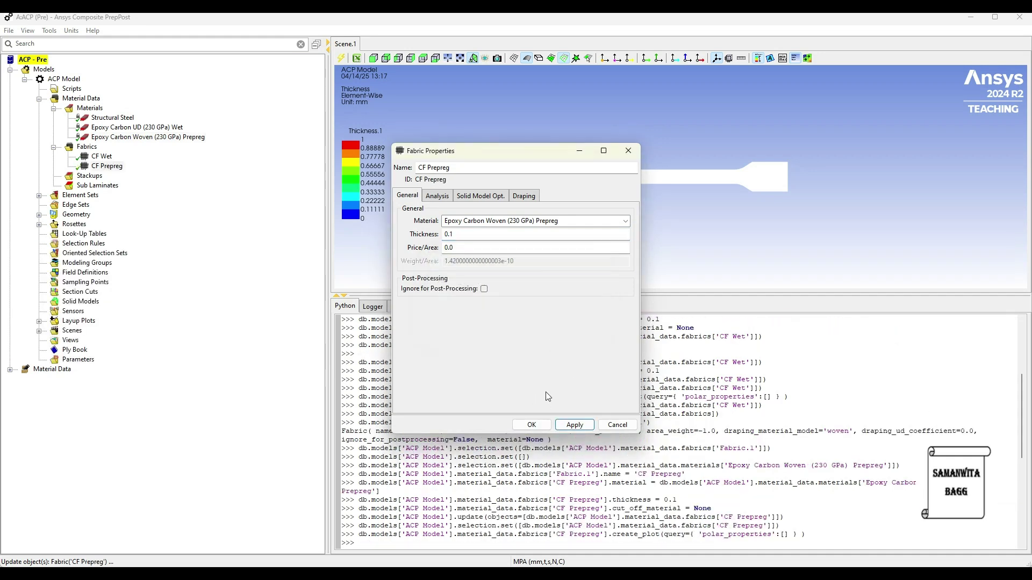
left_click(530, 425)
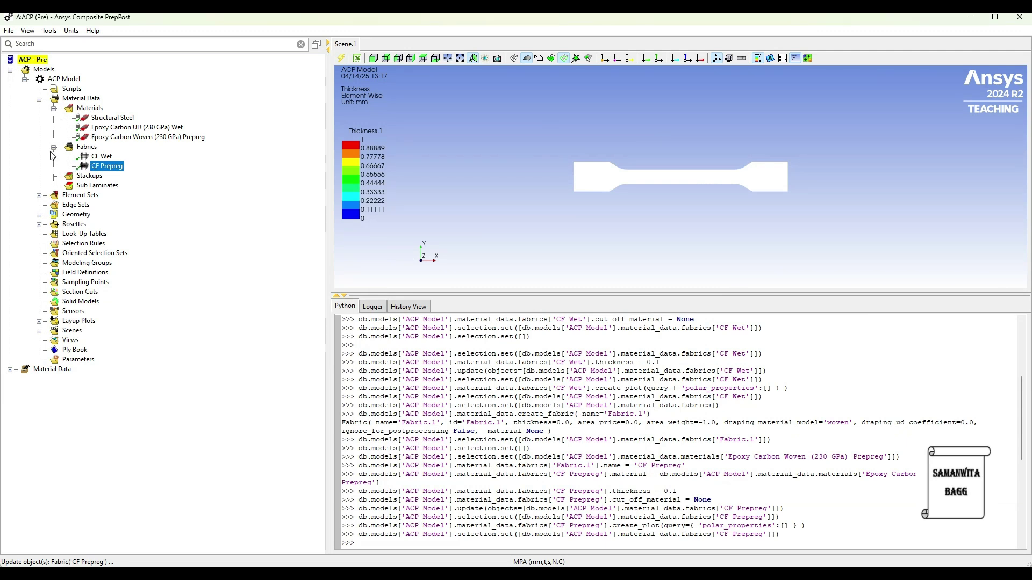
right_click(92, 177)
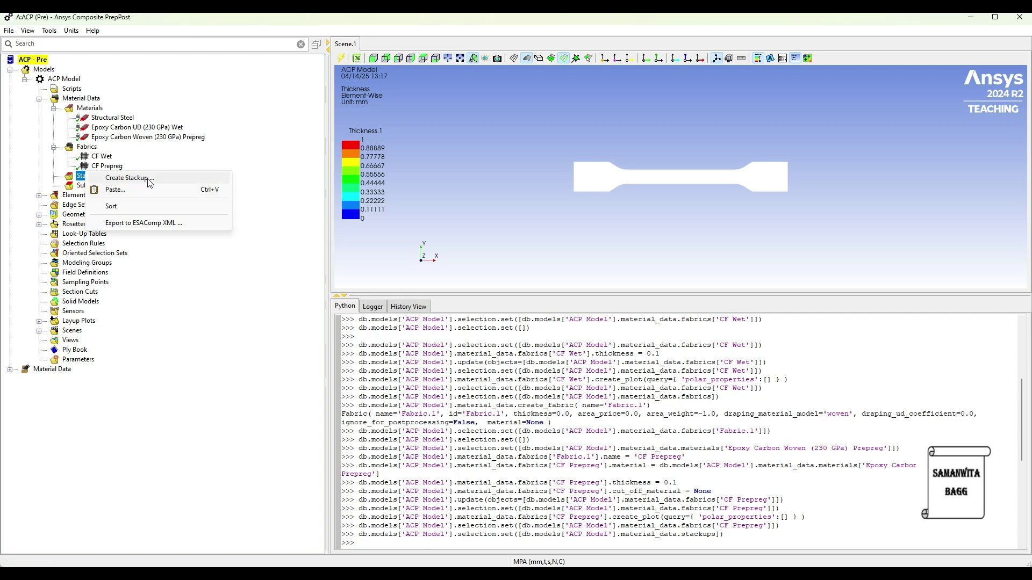
- Create Stackup.1 with five plies: CF Prepreg, CF Wet, CF Prepreg, CF Wet, CF Prepreg
left_click(131, 185)
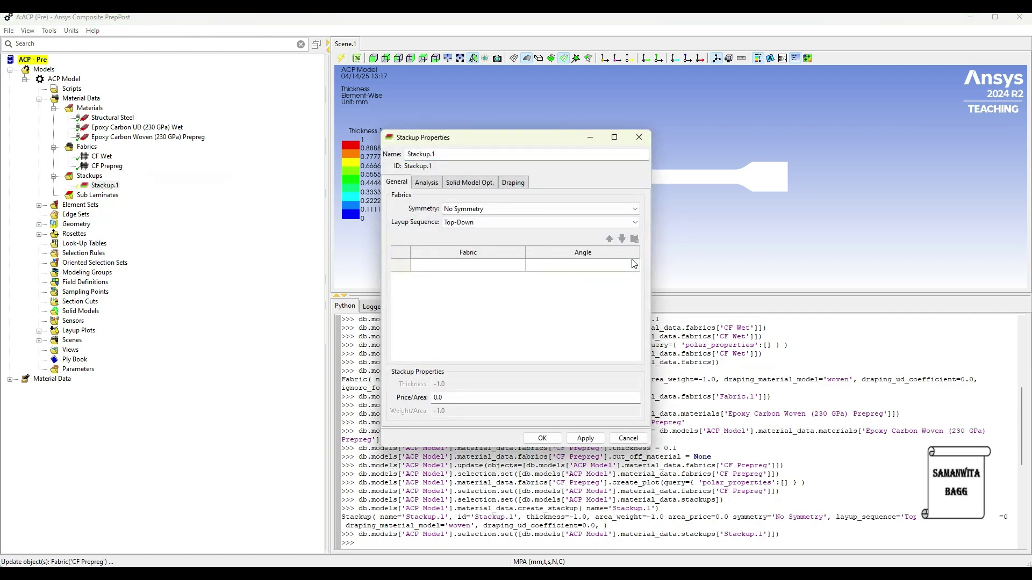
left_click(492, 267)
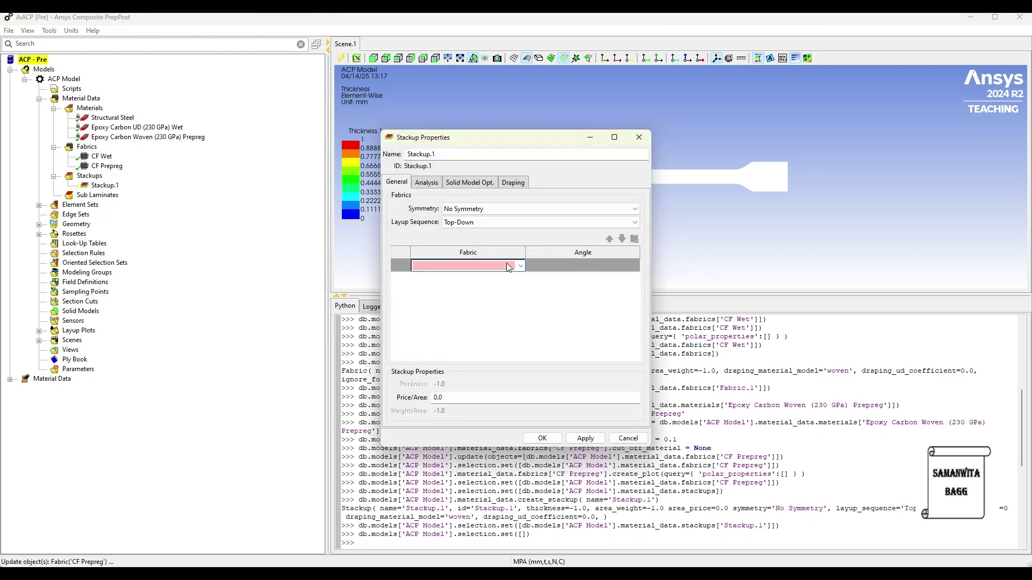
left_click(507, 265)
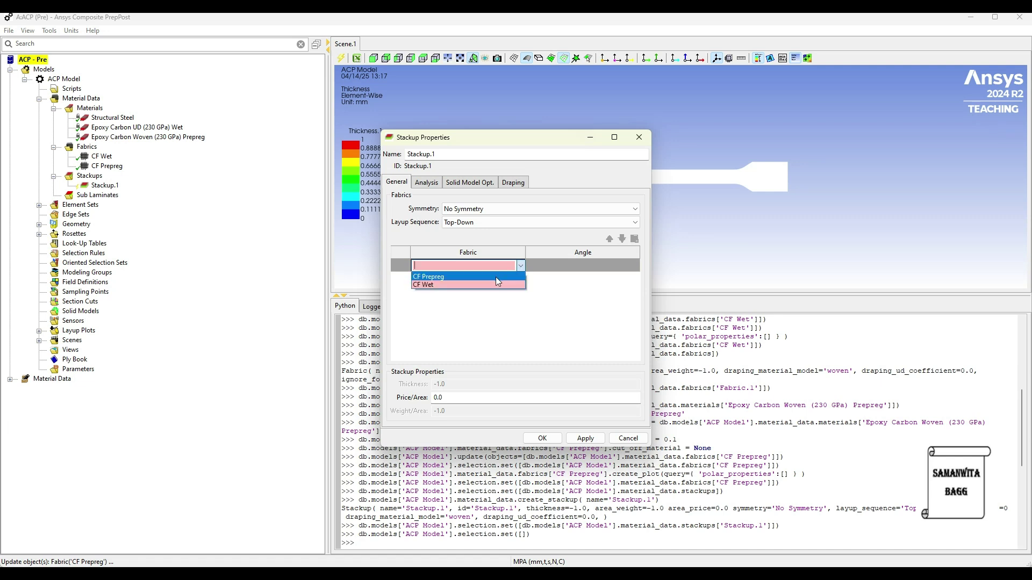
left_click(495, 276)
left_click(427, 279)
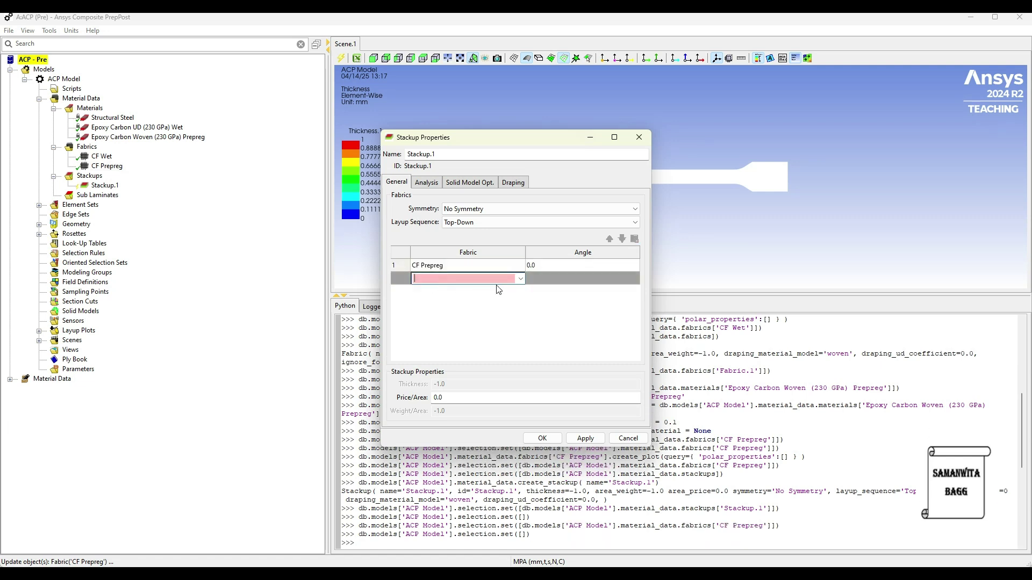
left_click(520, 278)
left_click(463, 301)
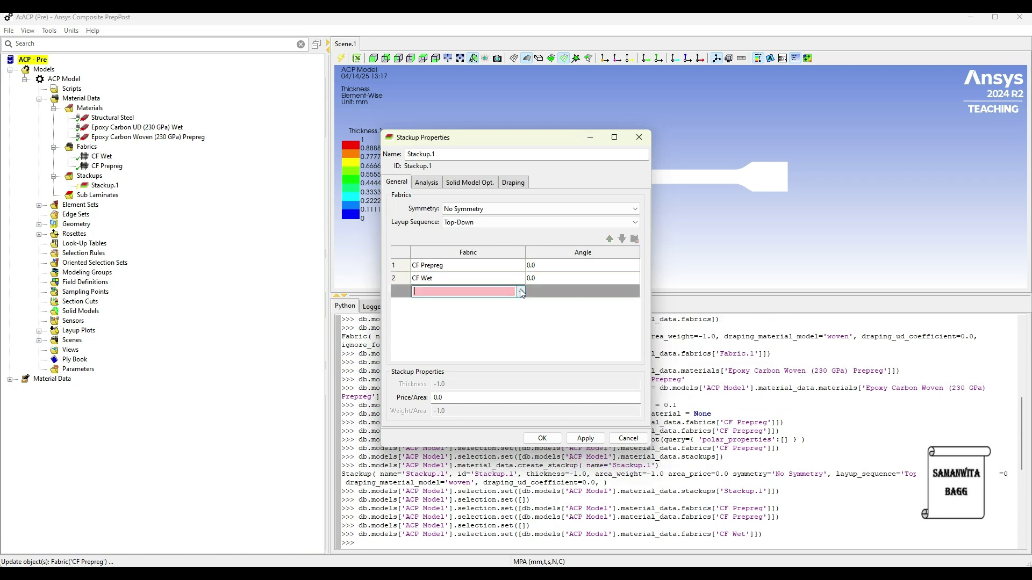
left_click(522, 292)
left_click(450, 304)
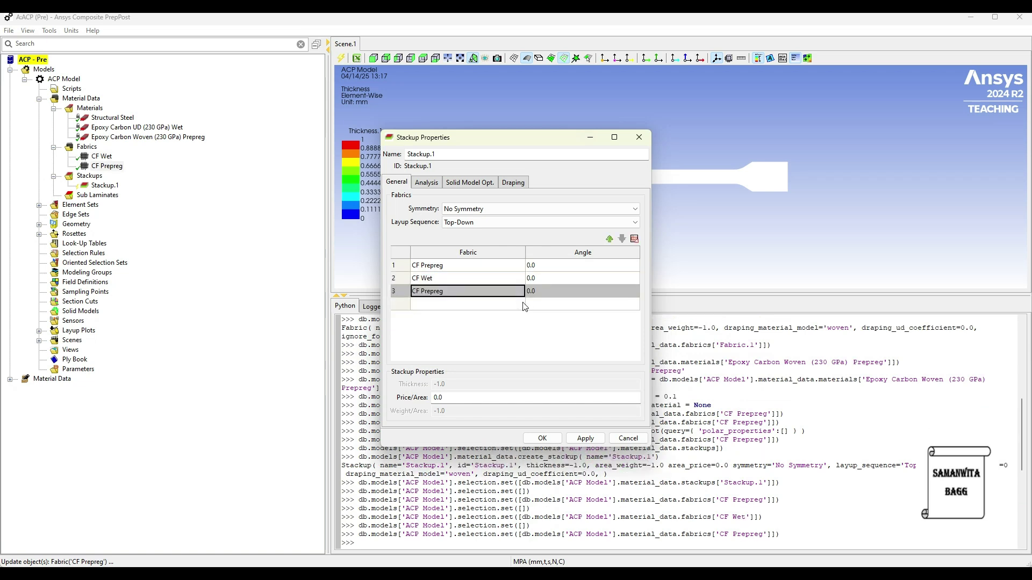
left_click(524, 306)
left_click(511, 320)
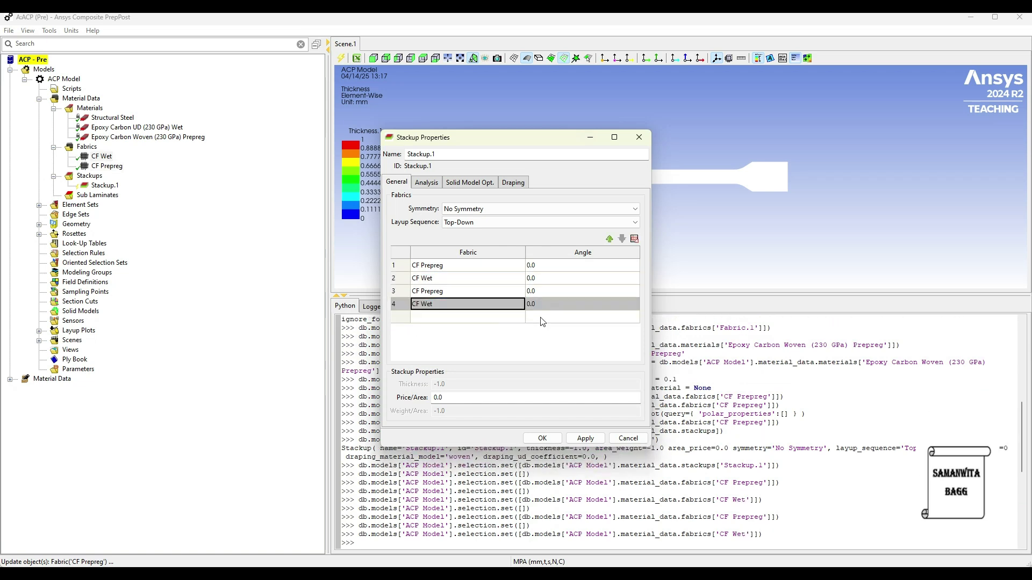
left_click(524, 318)
left_click(520, 317)
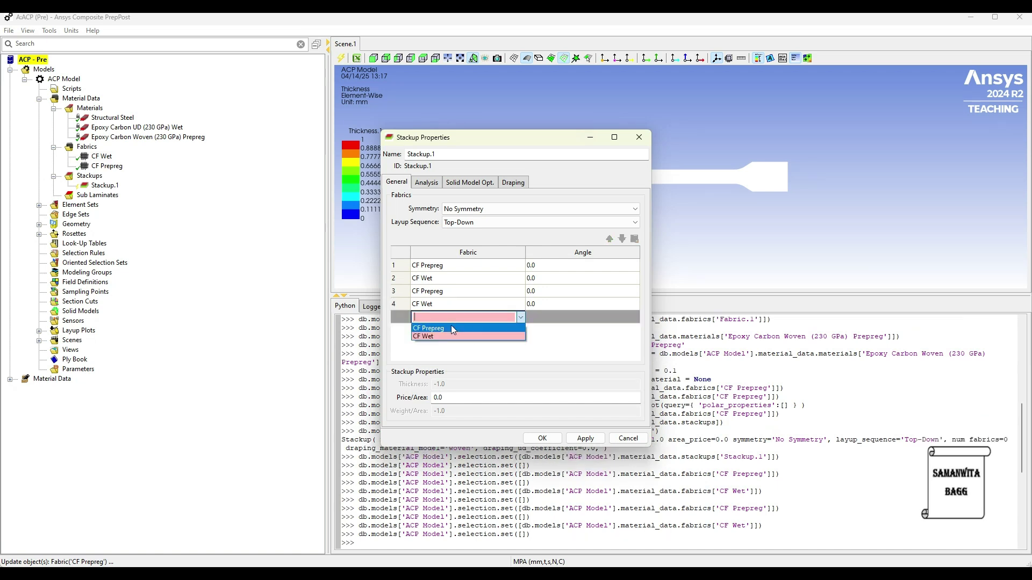
left_click(451, 327)
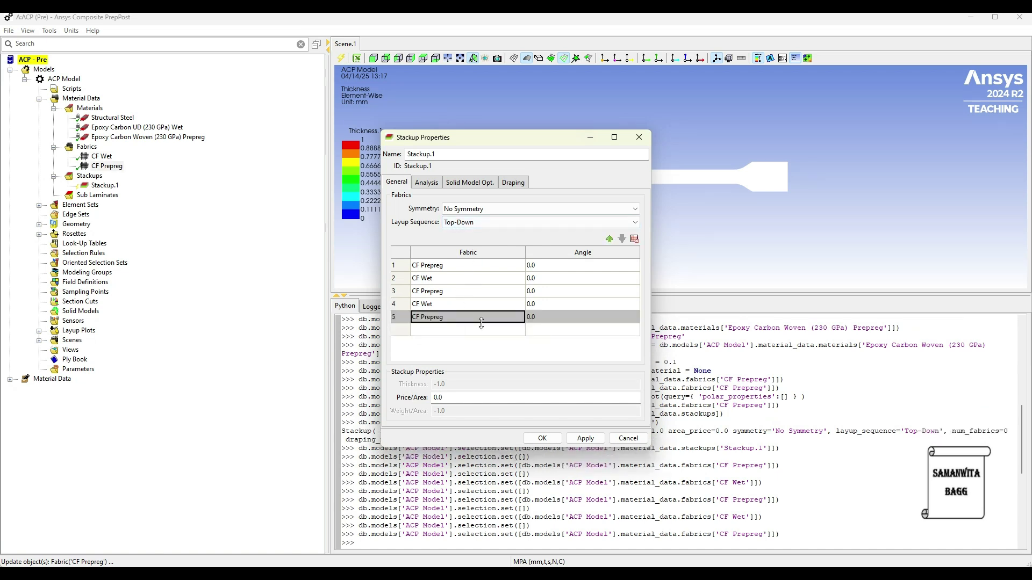
- Set the ply angles to 45, -45, 45, -45, 45 and apply the stackup
left_click(510, 265)
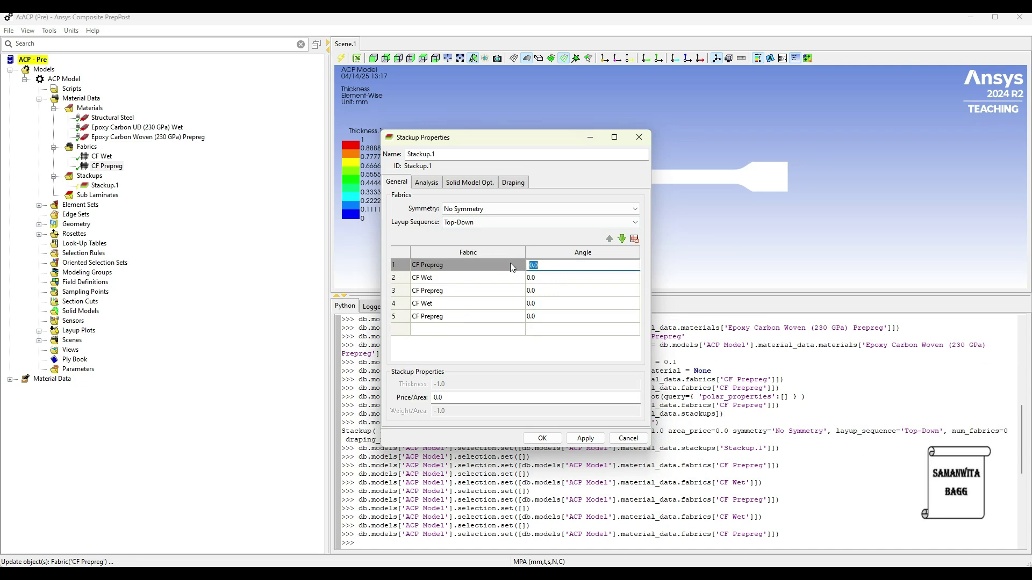
type("45")
left_click(515, 278)
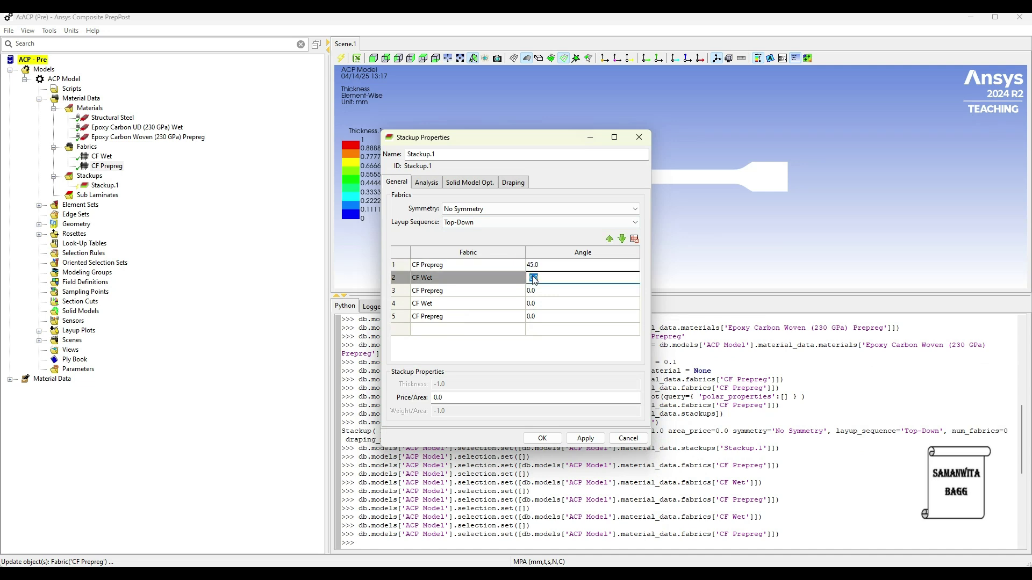
type("-45")
left_click(549, 293)
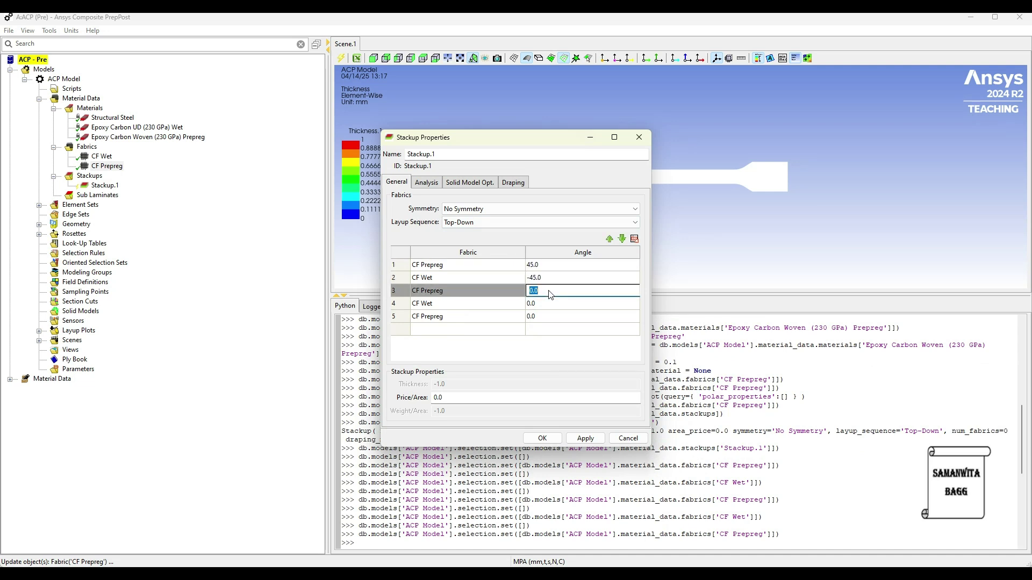
type("45")
left_click(543, 304)
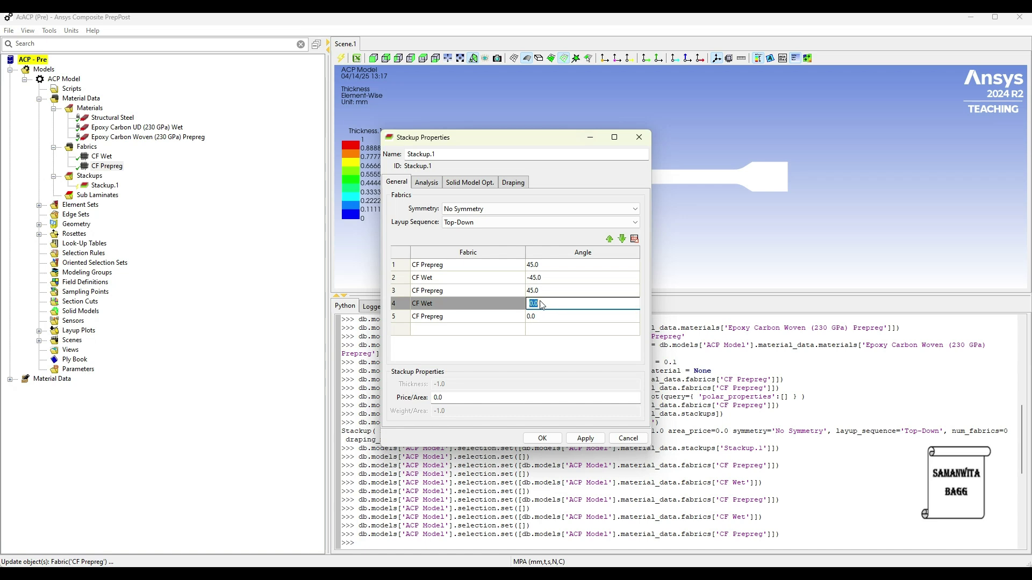
type("-45")
left_click(541, 317)
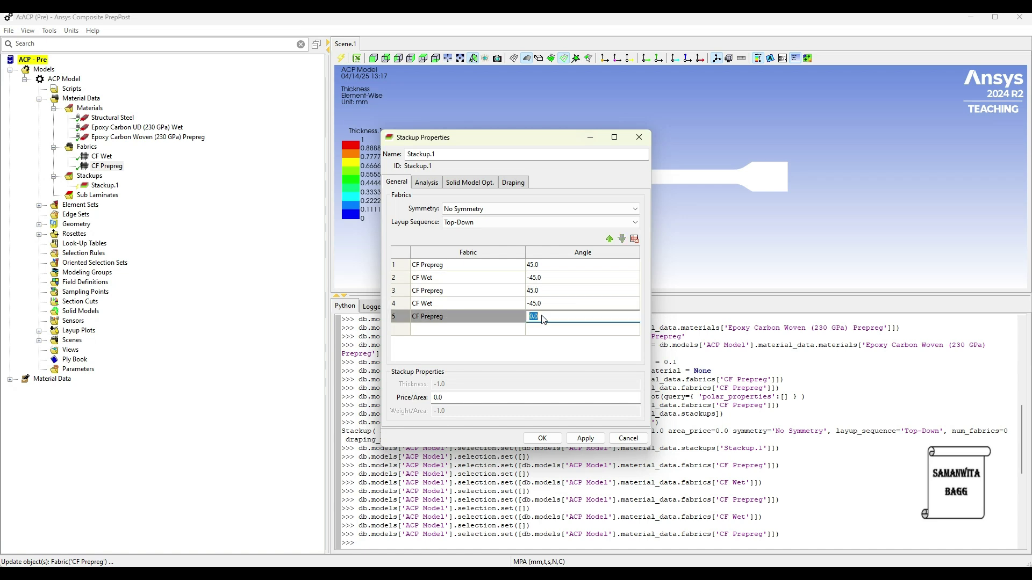
type("45")
left_click(590, 440)
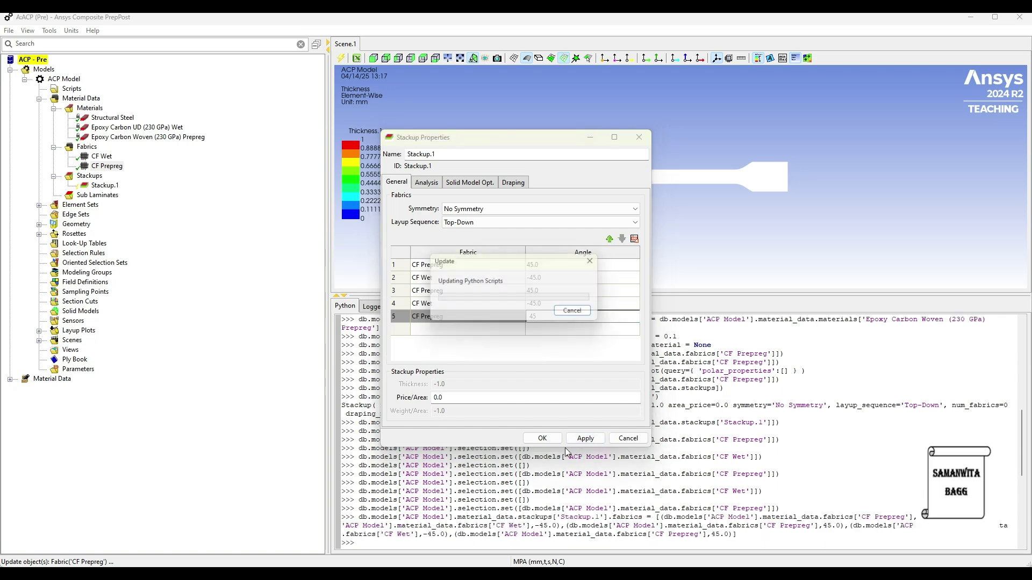
left_click(542, 438)
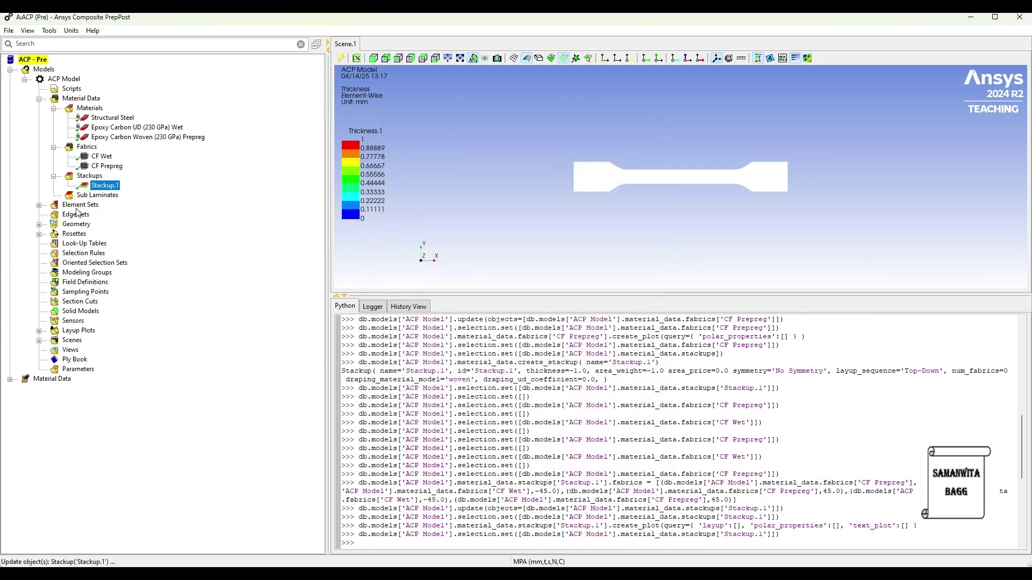
- Apply and update the All_Elements element set from its properties
left_click(39, 205)
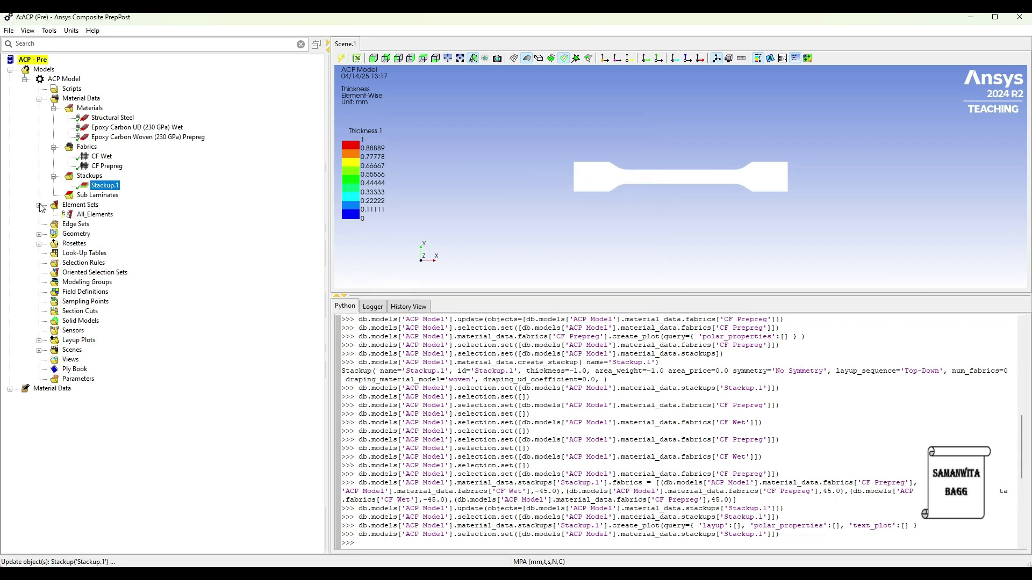
left_click(94, 216)
right_click(103, 216)
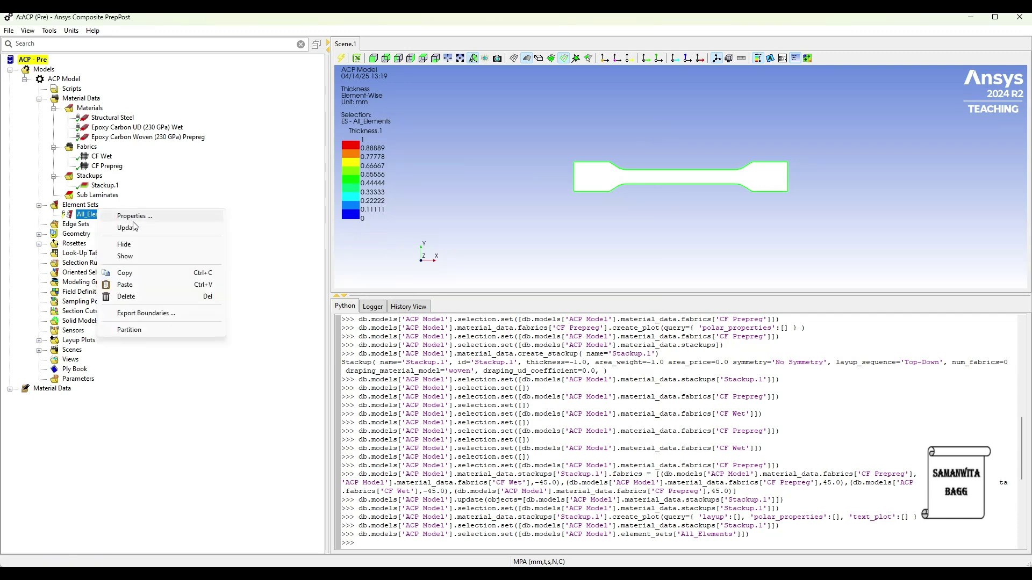
left_click(135, 216)
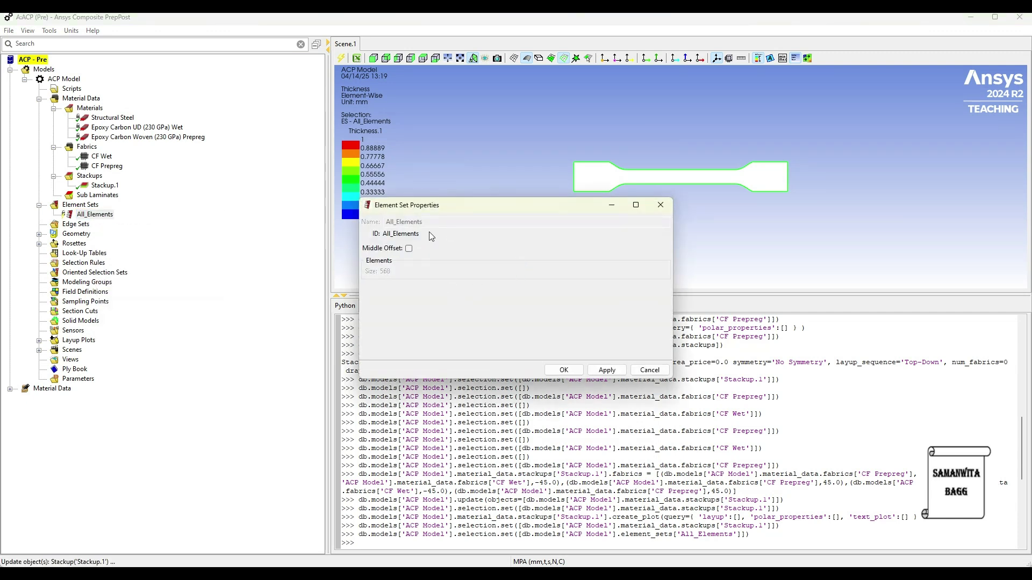
left_click(691, 177)
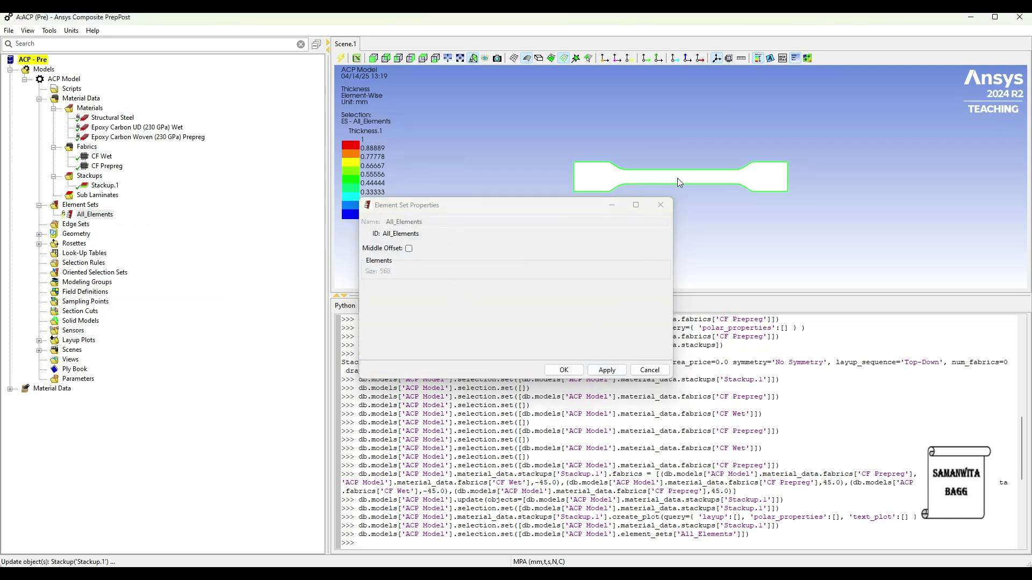
left_click(406, 251)
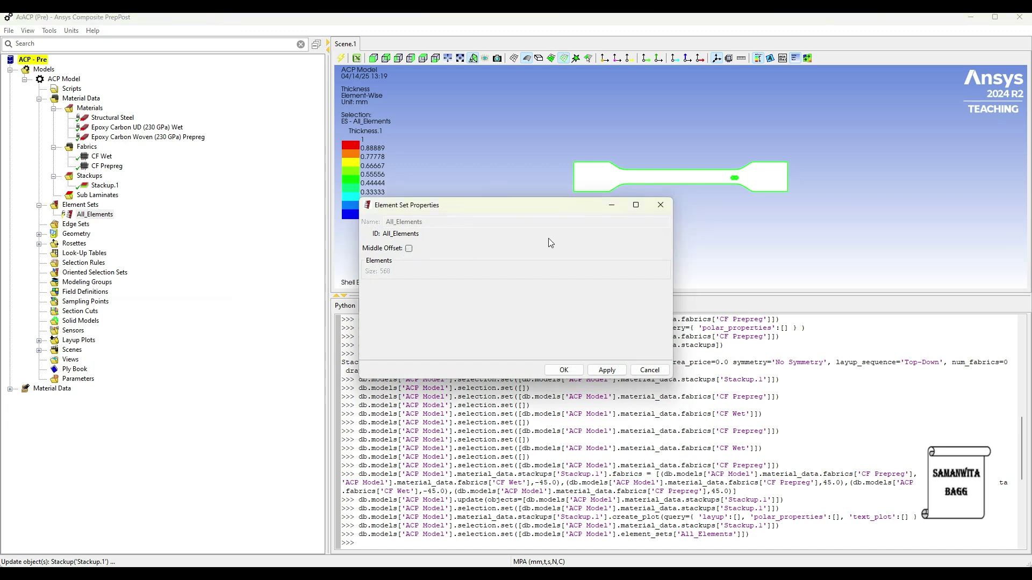
left_click(679, 176)
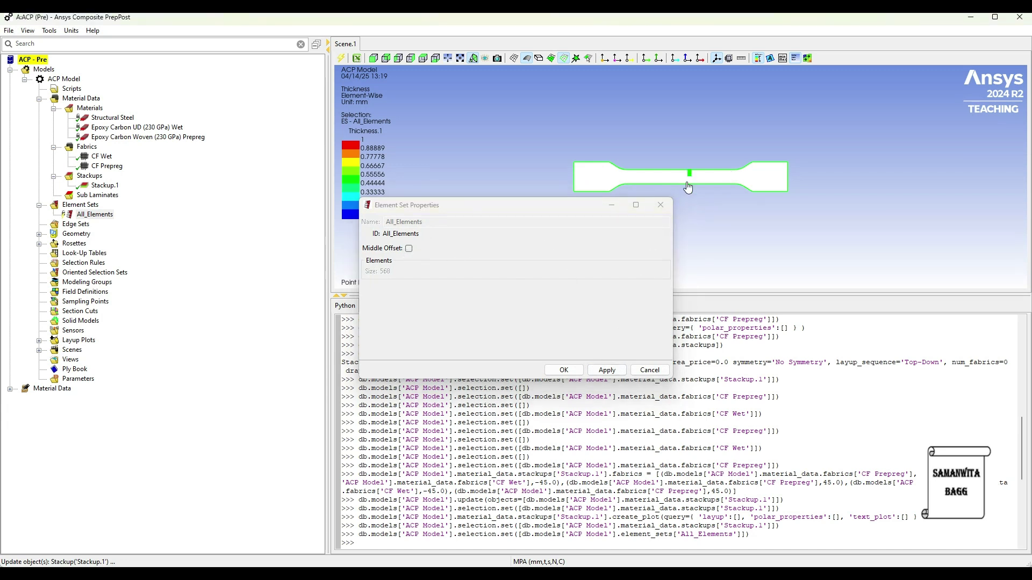
left_click(607, 369)
left_click(563, 370)
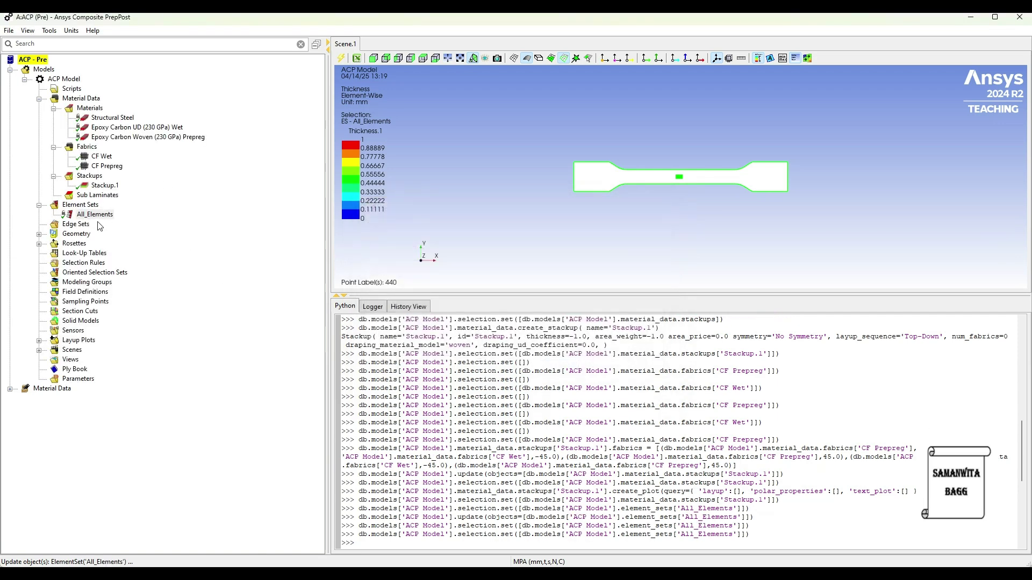
- Expand Rosettes to show the Global Coordinate System rosette
left_click(38, 244)
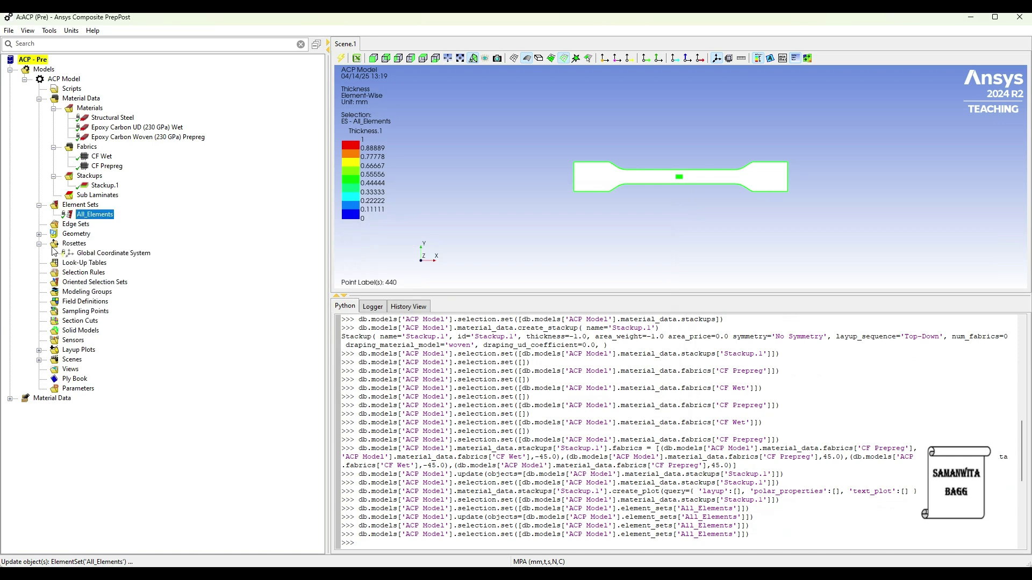
left_click(86, 254)
right_click(85, 244)
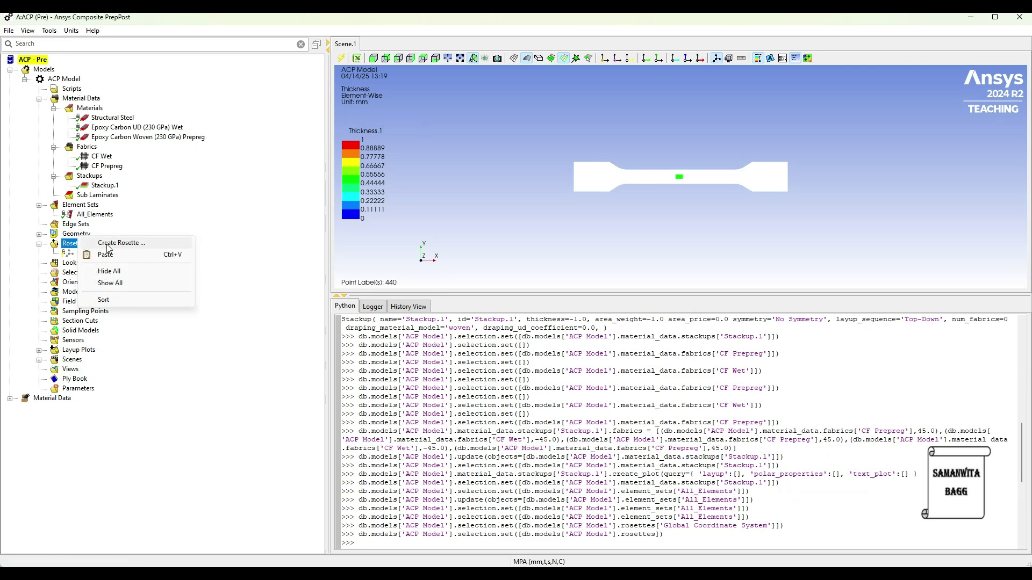
- Create Rosette.1, a parallel rosette at origin (0,0,0) with directions (1,0,0) and (0,1,0)
left_click(109, 244)
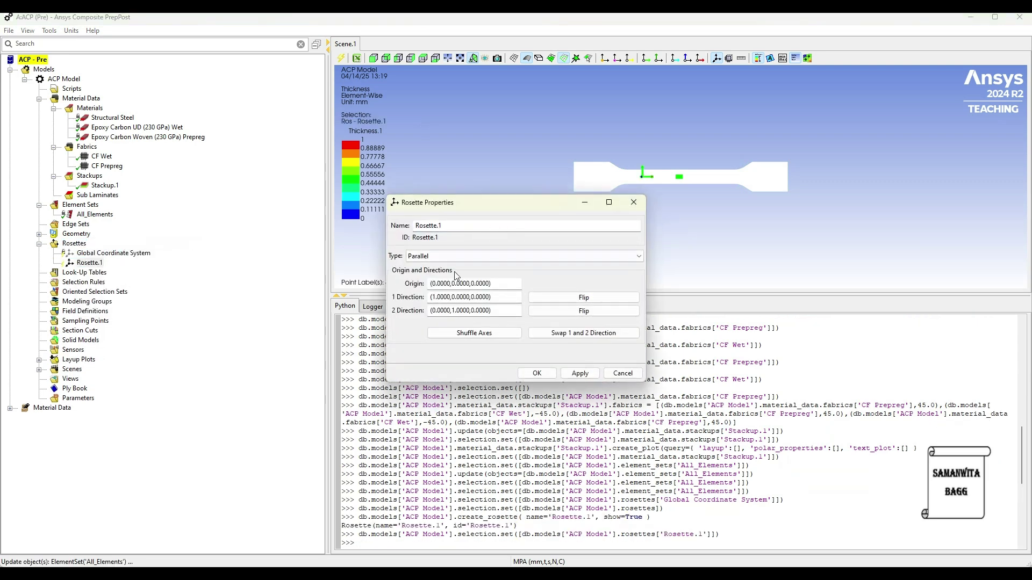
left_click(683, 179)
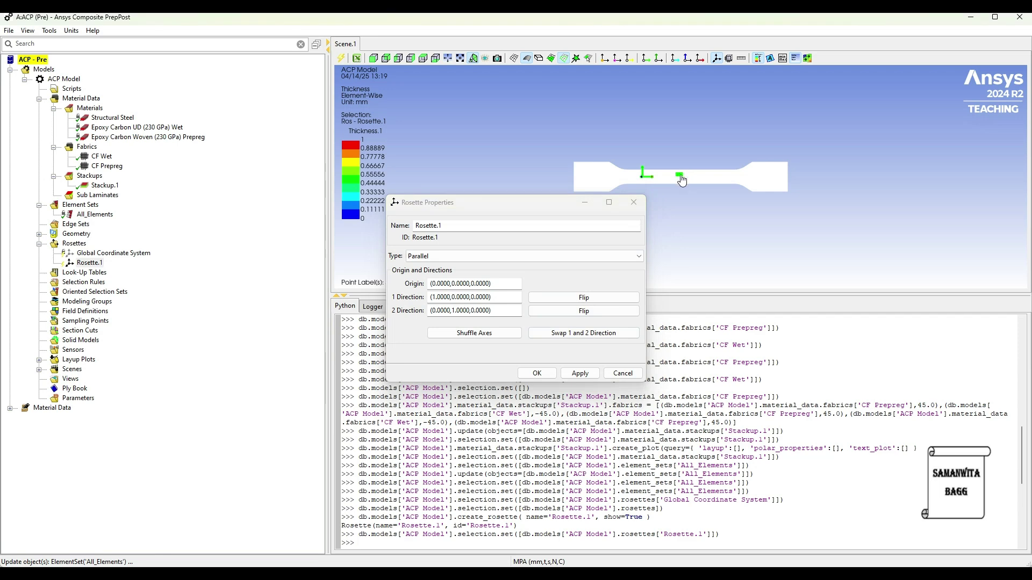
left_click(578, 373)
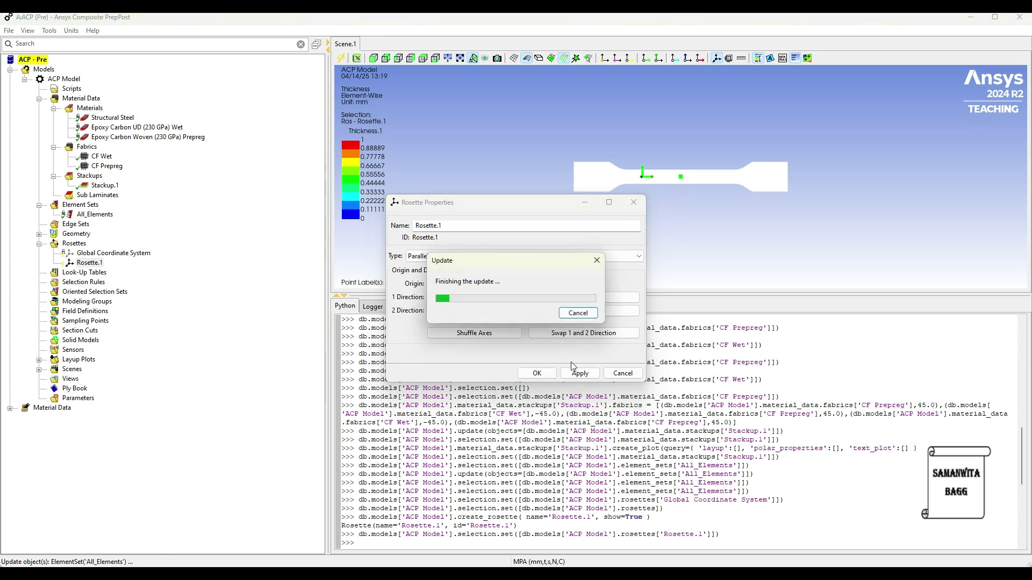
left_click(537, 373)
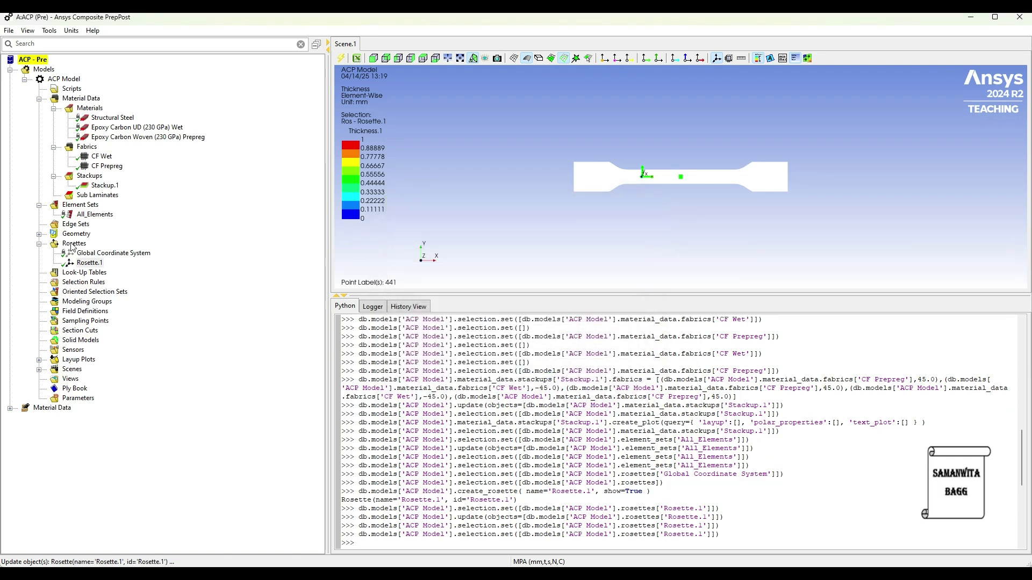
- Create OrientedSelectionSet.1 on All_Elements using Rosette.1, a picked point, and flipped direction (0,0,-1)
right_click(80, 296)
left_click(135, 294)
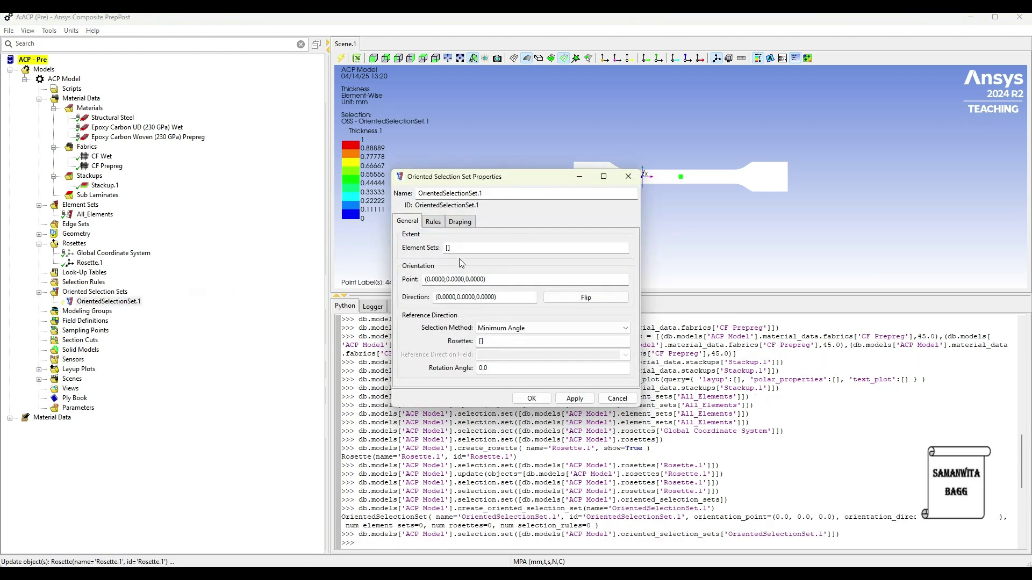
left_click(446, 248)
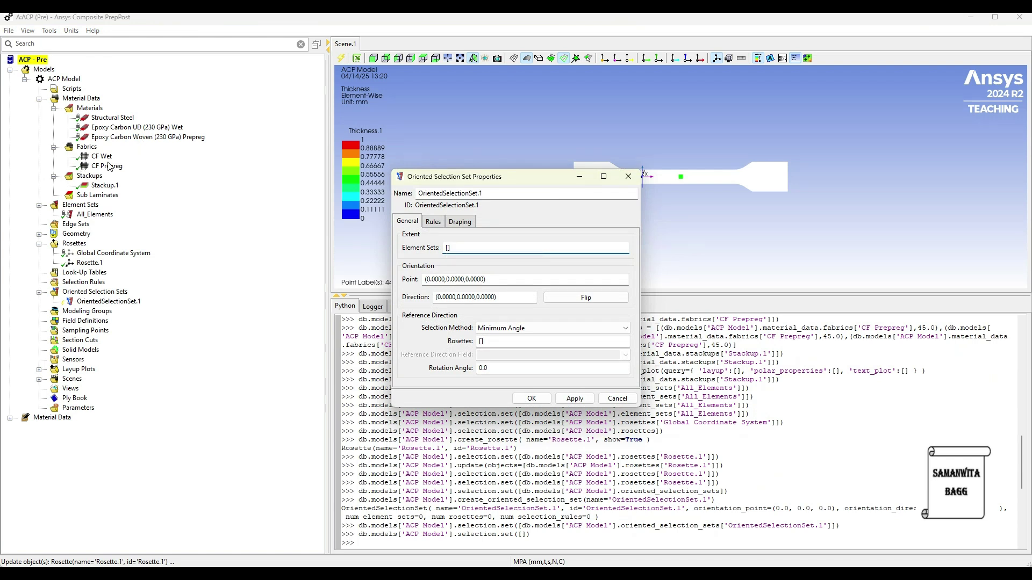
left_click(97, 215)
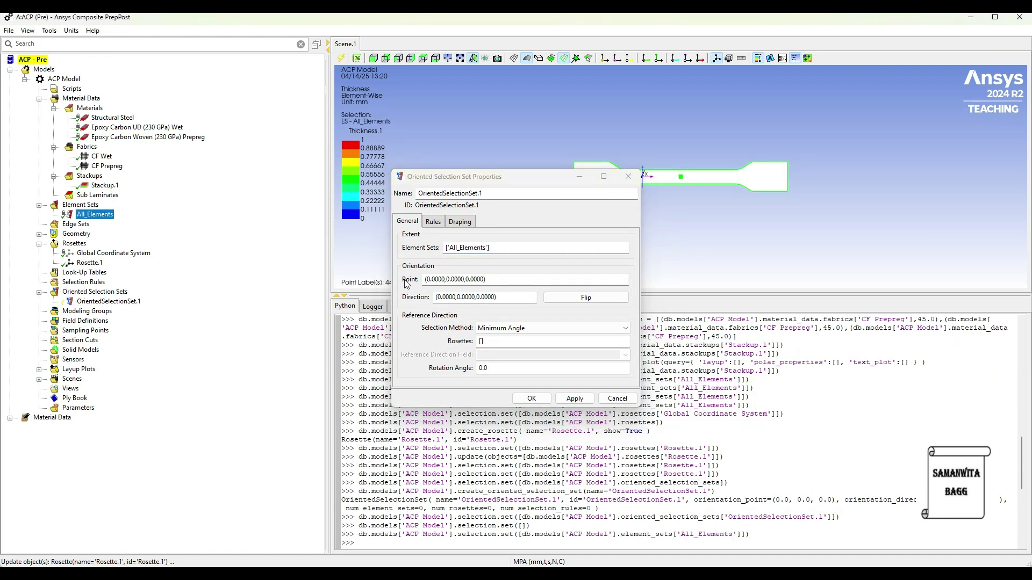
left_click(482, 341)
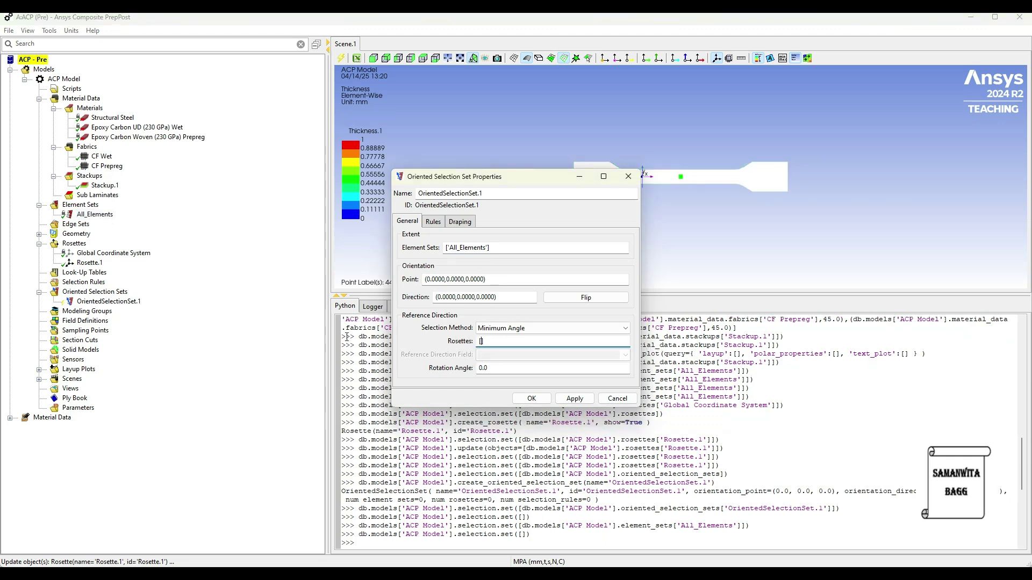
left_click(90, 264)
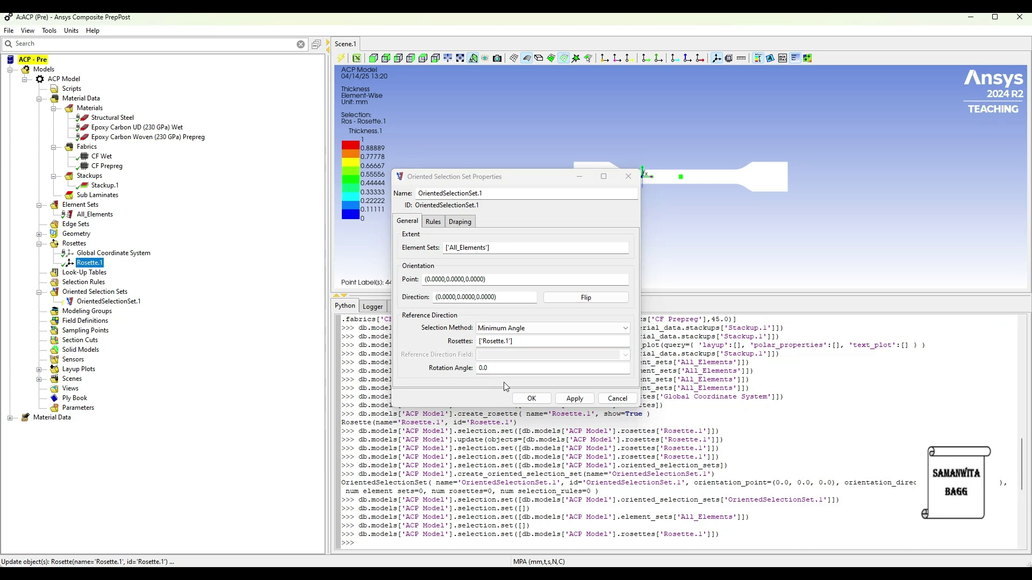
left_click(521, 284)
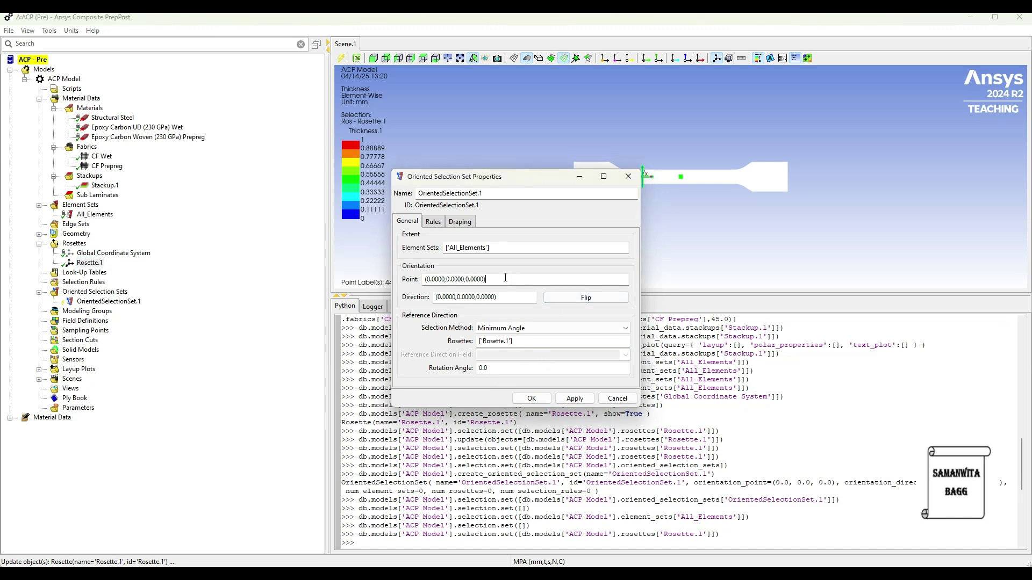
left_click(684, 177)
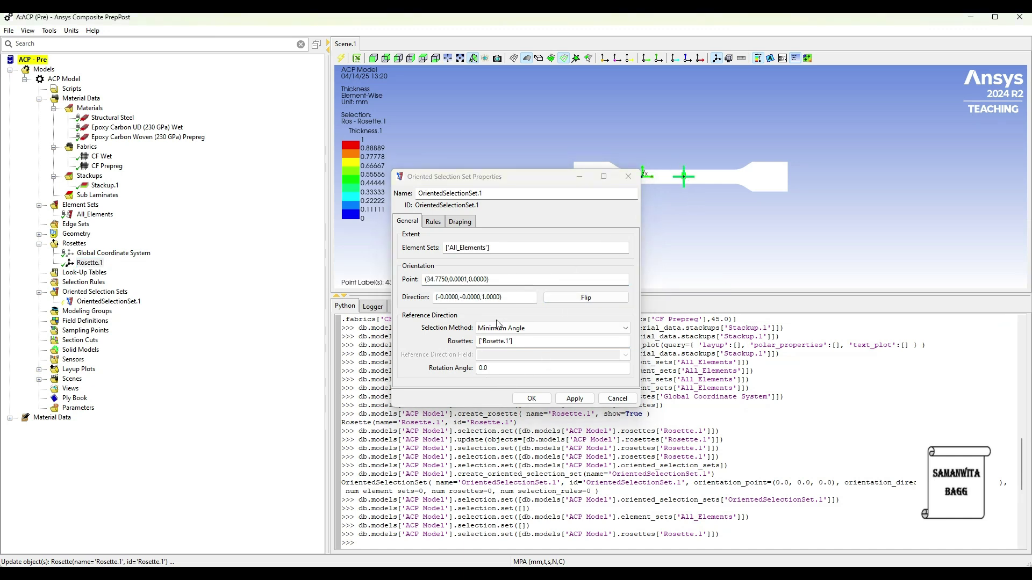
left_click(573, 299)
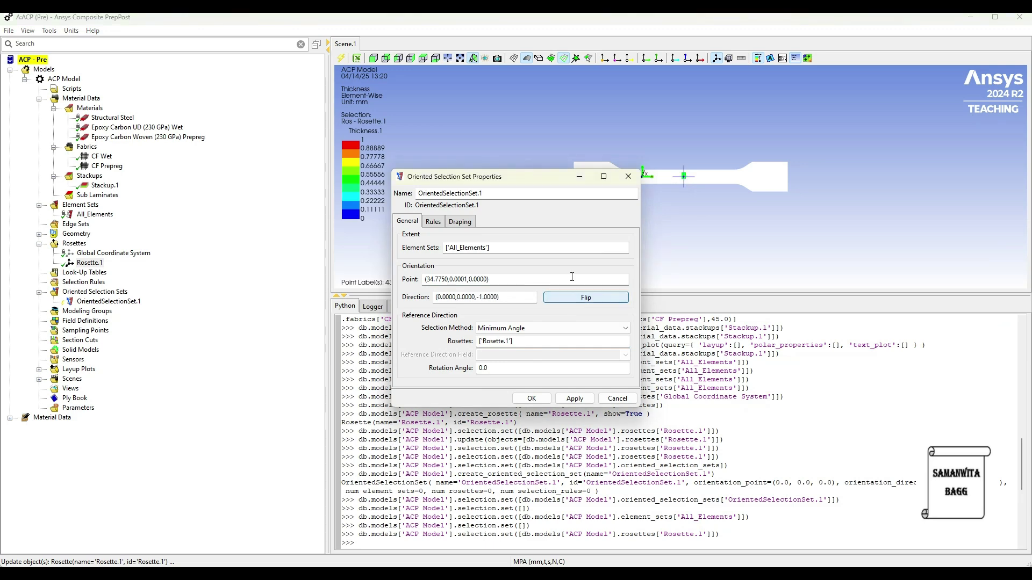
left_click(573, 398)
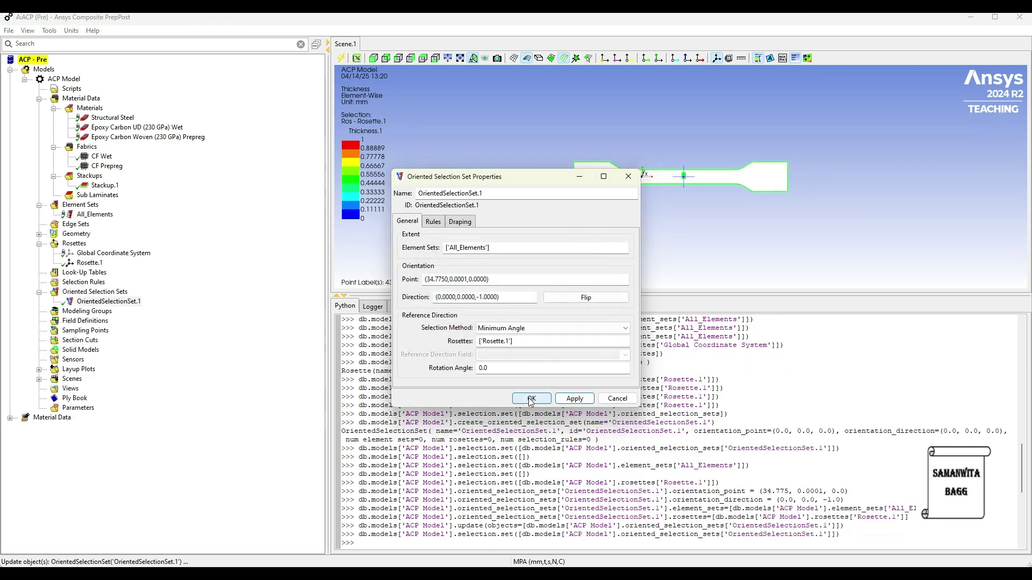
left_click(531, 399)
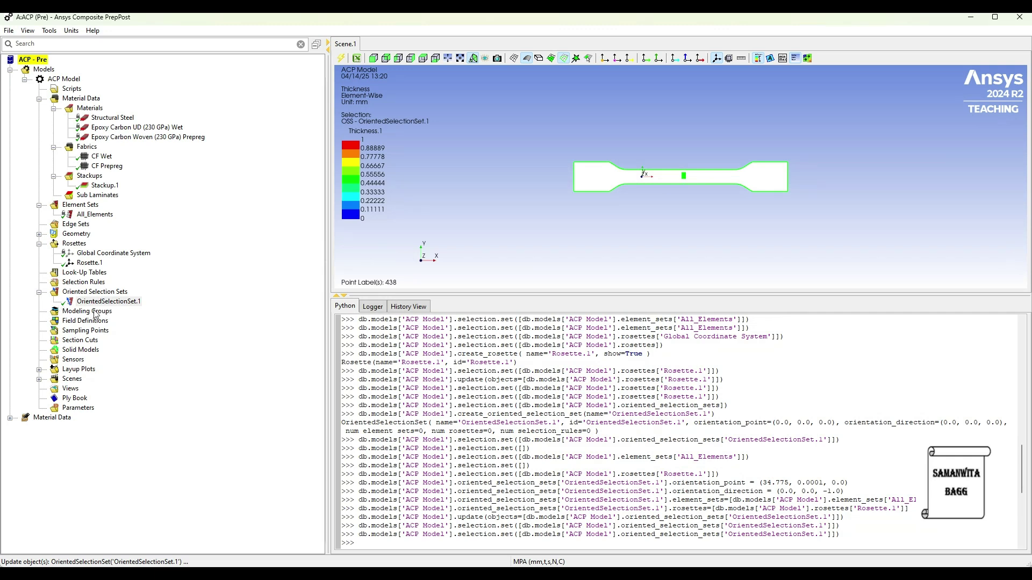
right_click(95, 314)
- Create ModelingGroup.1
left_click(116, 316)
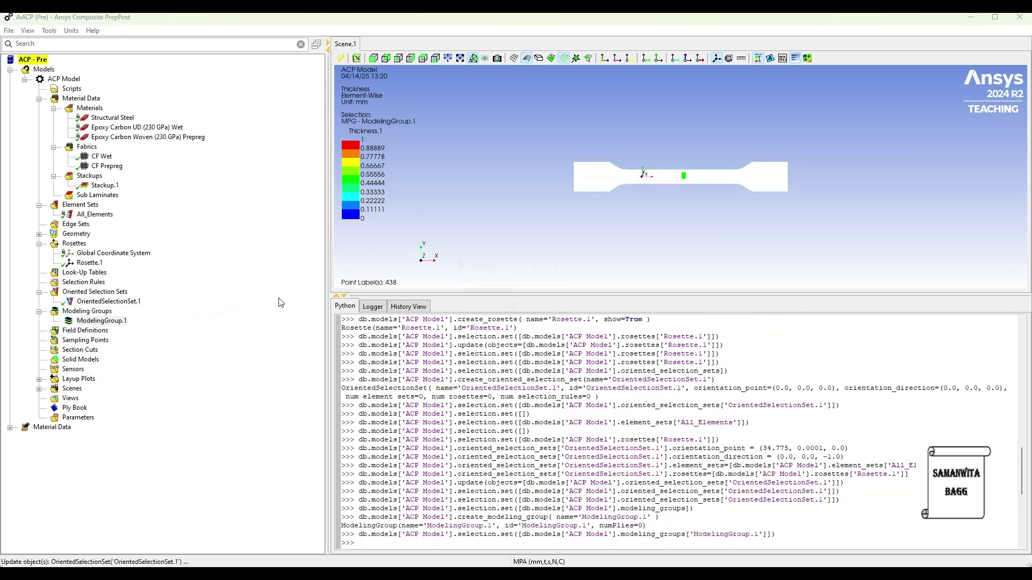
left_click(526, 310)
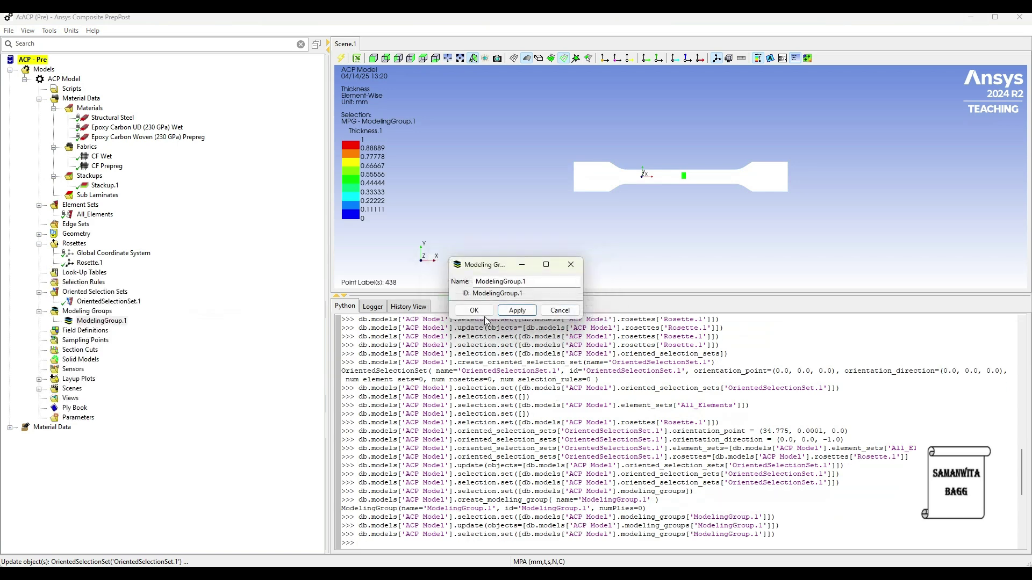
left_click(474, 310)
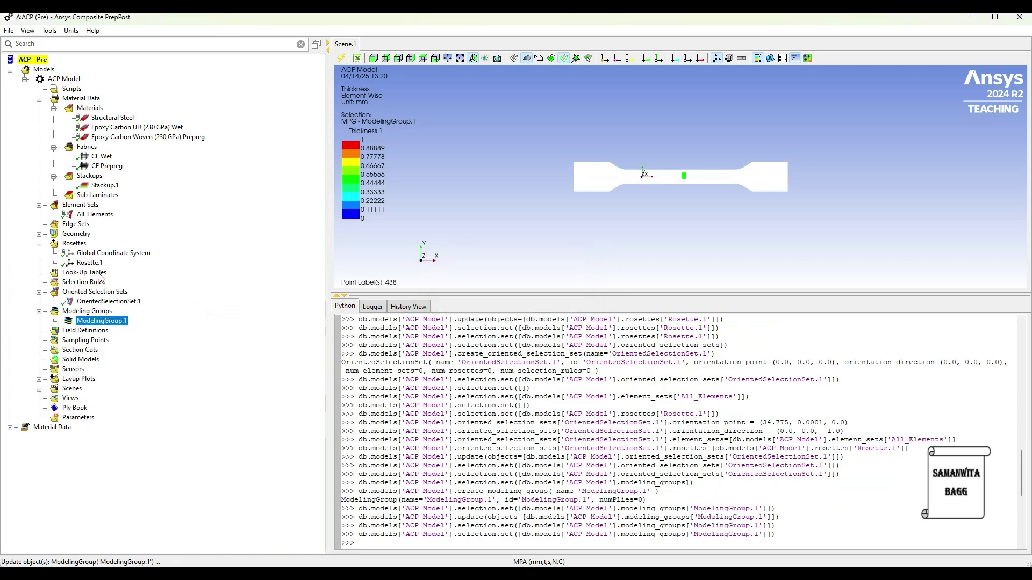
- Add ModelingPly.1 using OrientedSelectionSet.1 and Stackup.1 with 7 layers
right_click(105, 326)
left_click(135, 352)
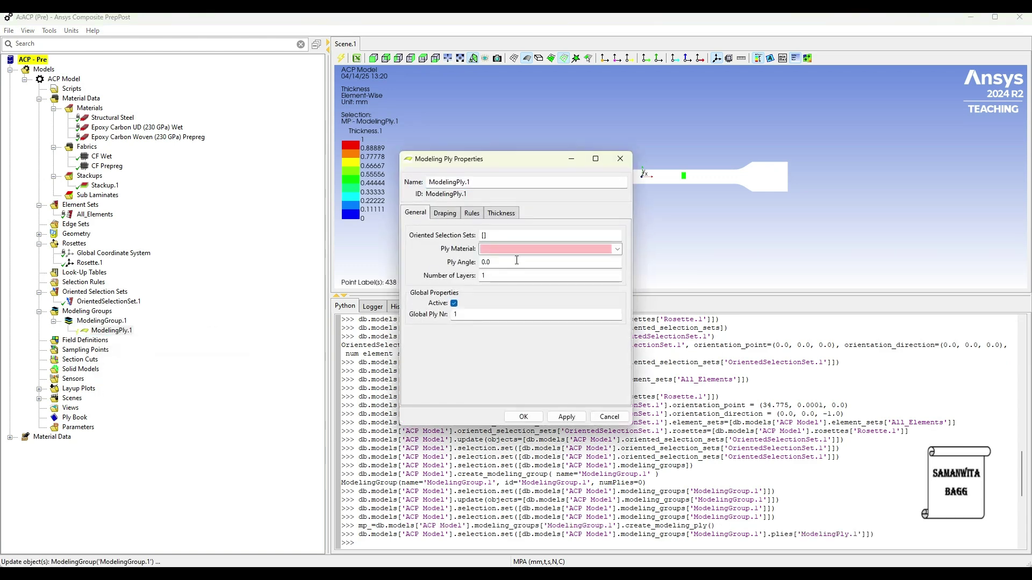
left_click(484, 236)
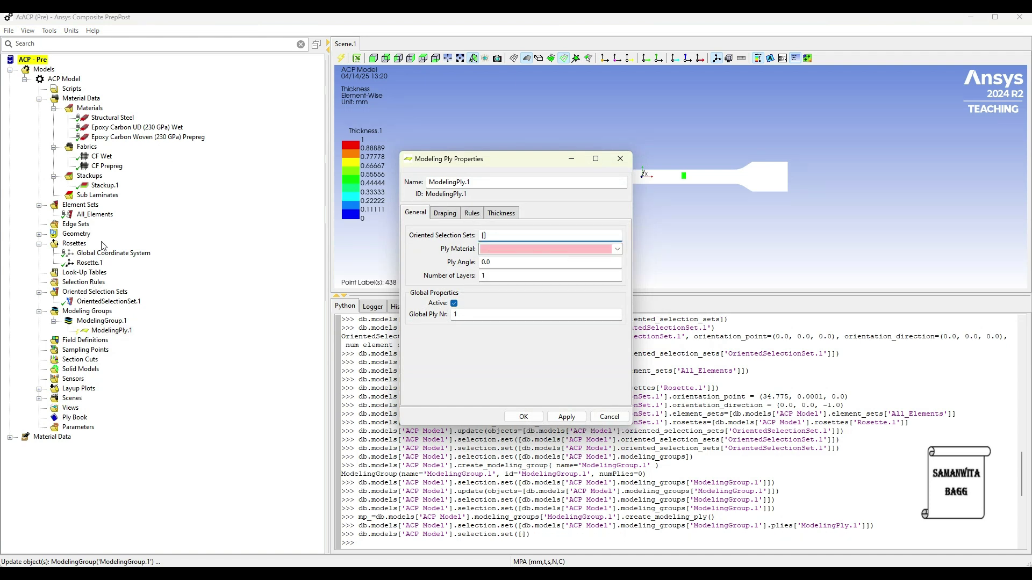
left_click(107, 302)
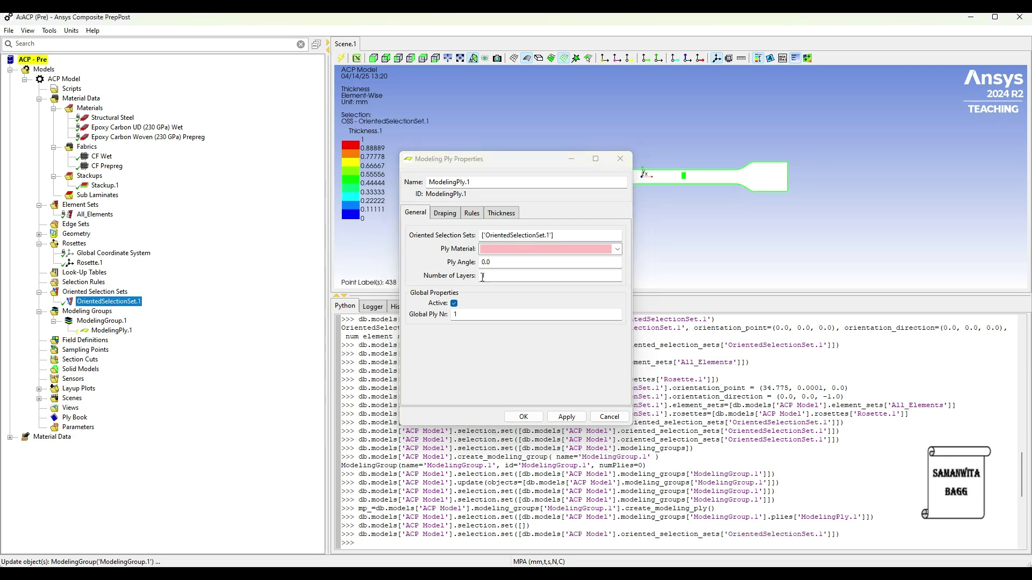
left_click(617, 249)
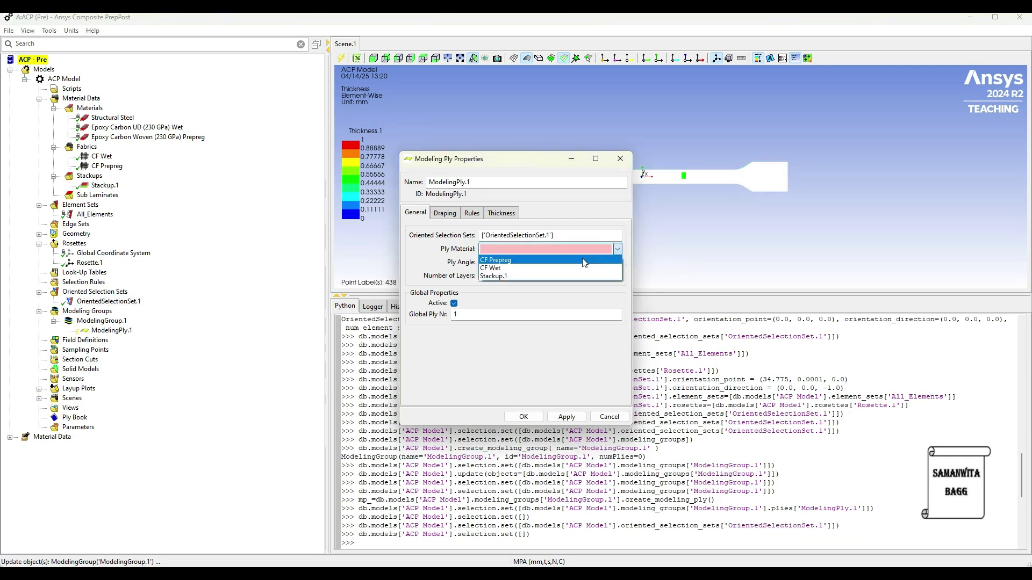
left_click(492, 276)
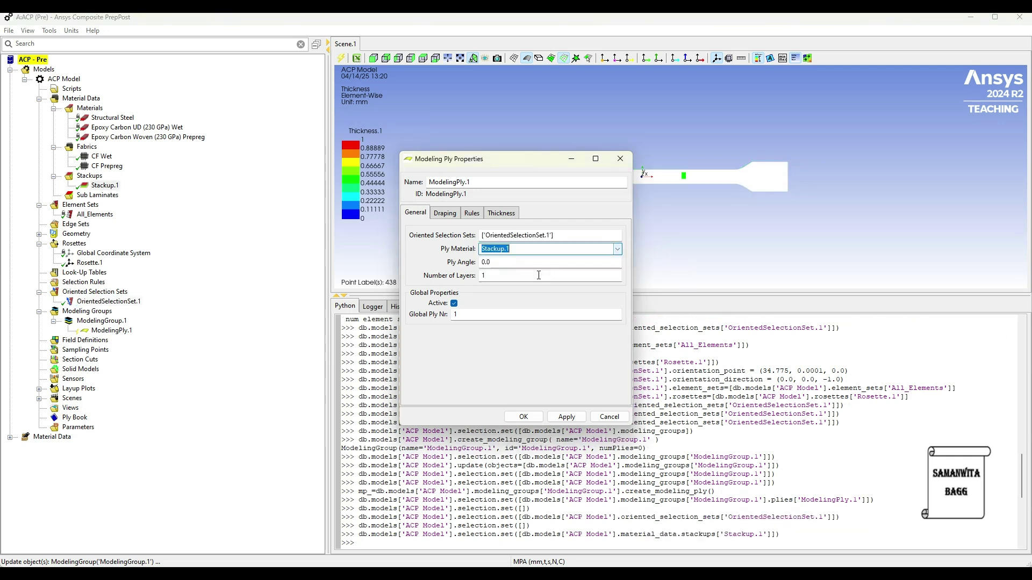
left_click(492, 275)
key("BackSpace")
type("7")
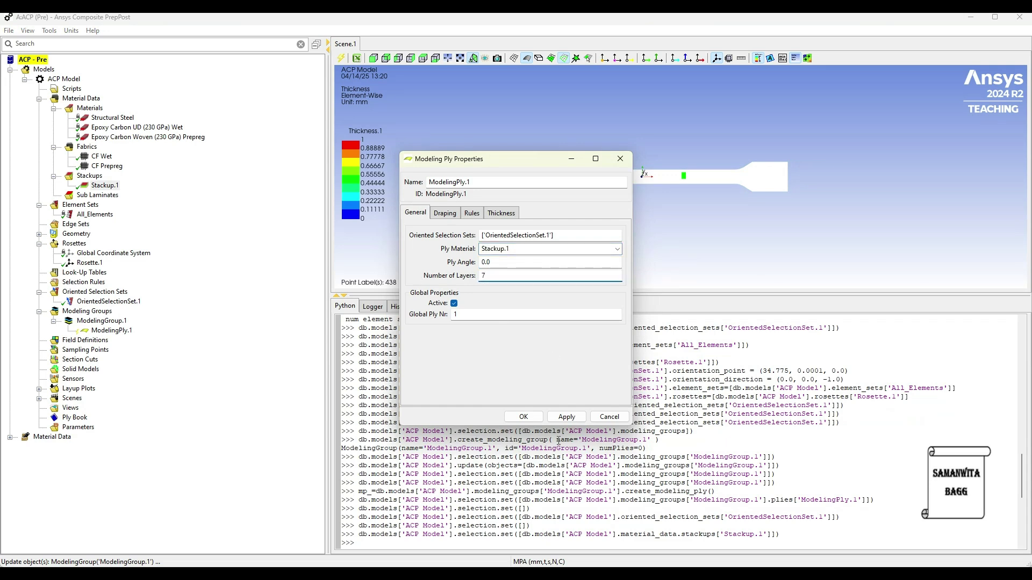
left_click(554, 419)
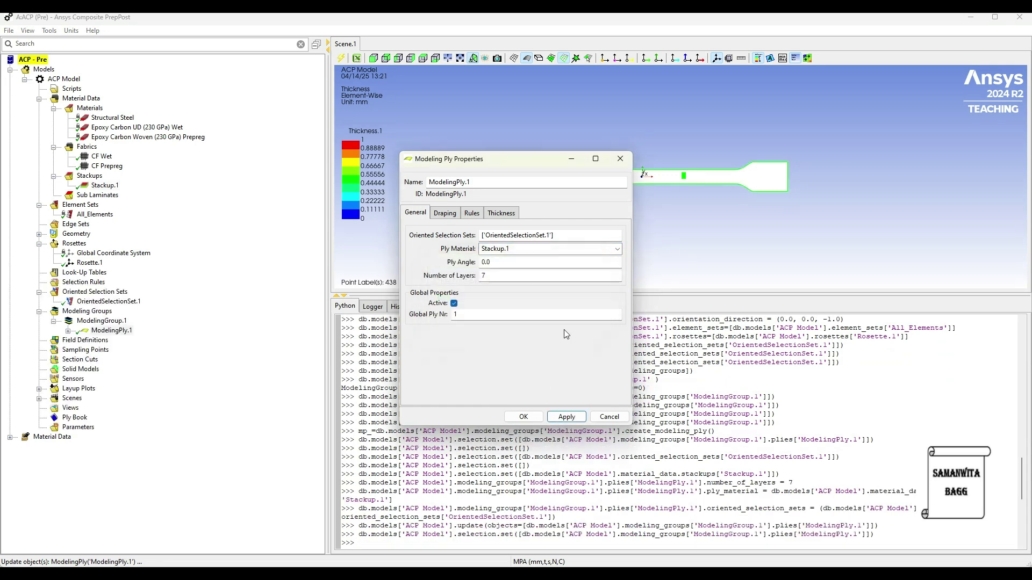
left_click(524, 418)
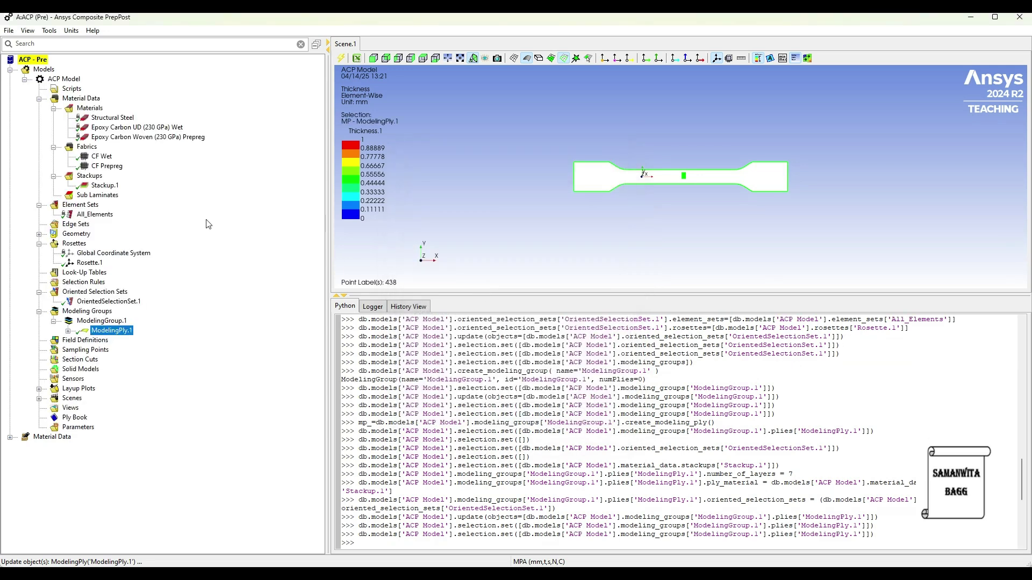
- Create SolidModel.1 extruded over All_Elements and generate it
right_click(88, 369)
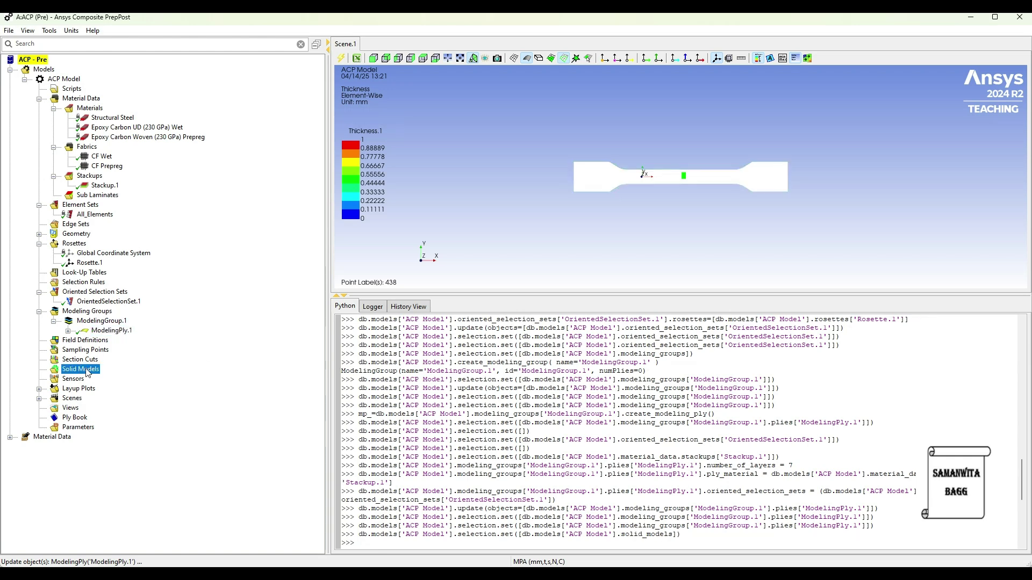
left_click(108, 372)
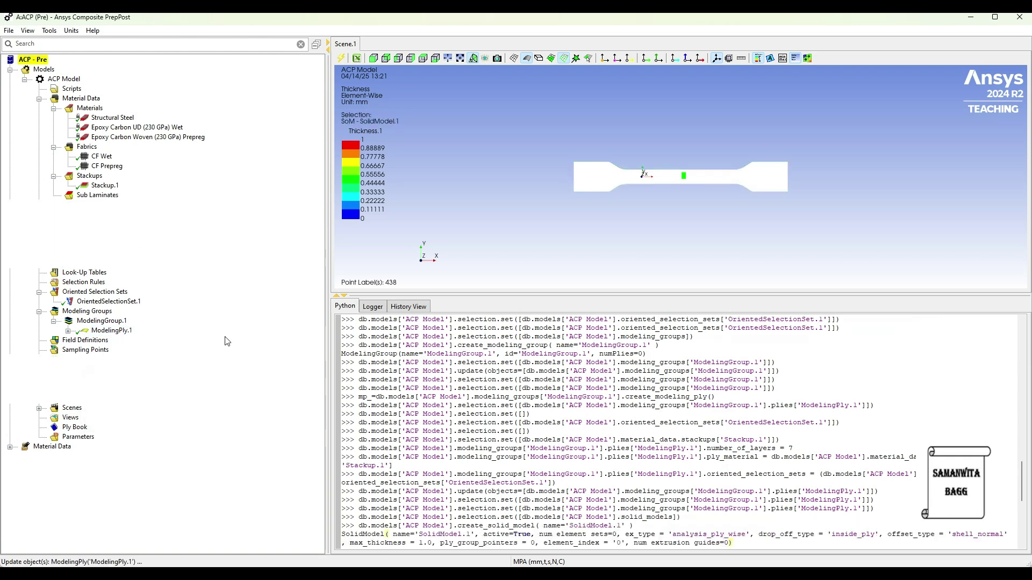
left_click(576, 240)
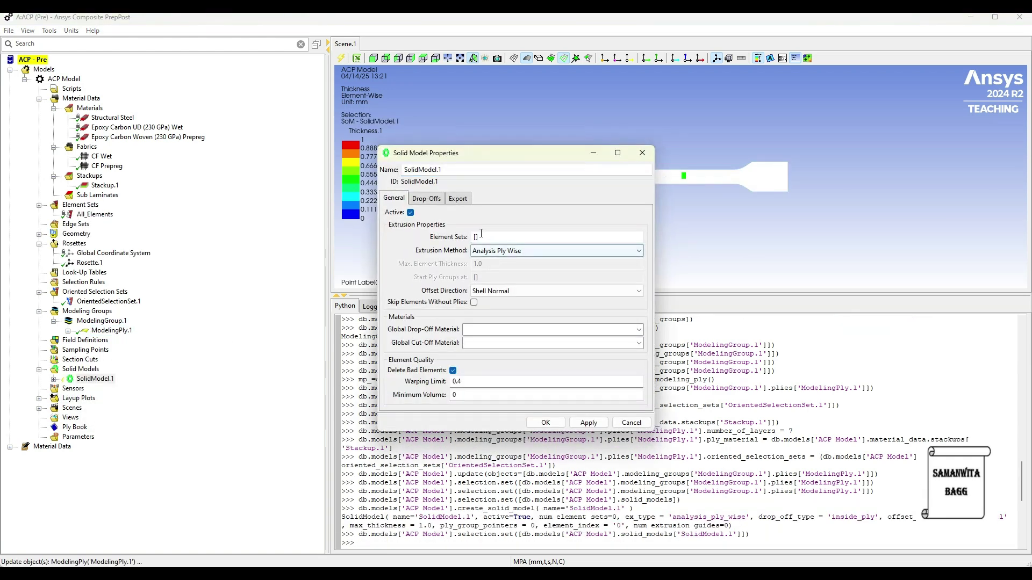
left_click(94, 213)
left_click(545, 423)
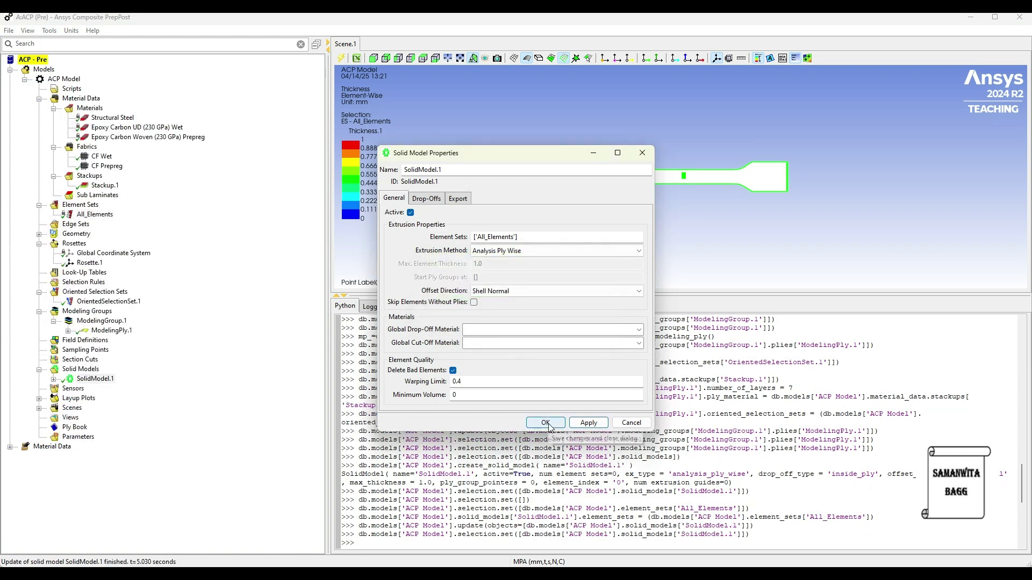
left_click(546, 423)
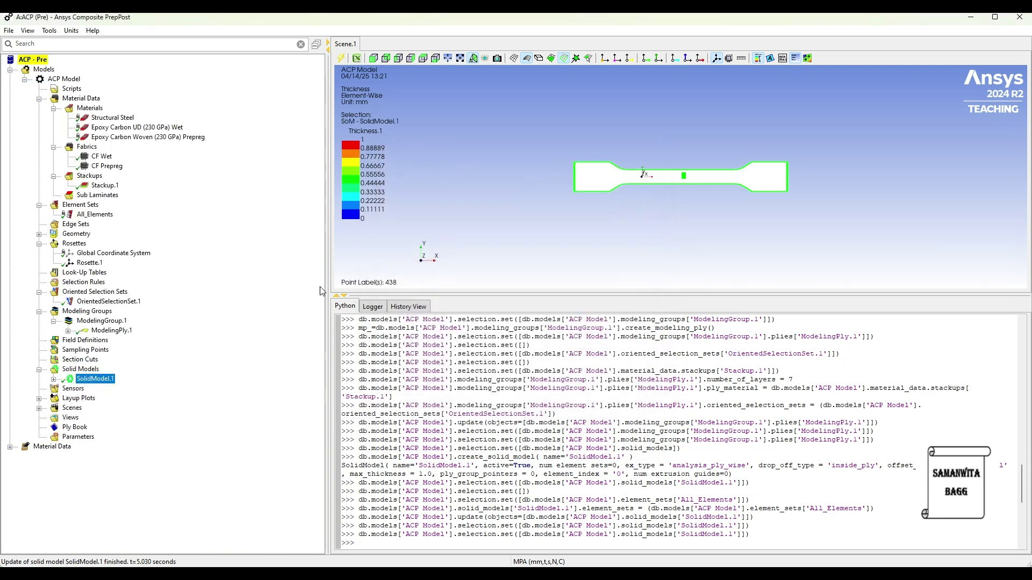
- Inspect the solid model and production plies P1–P7, then close ACP Pre
left_click(81, 369)
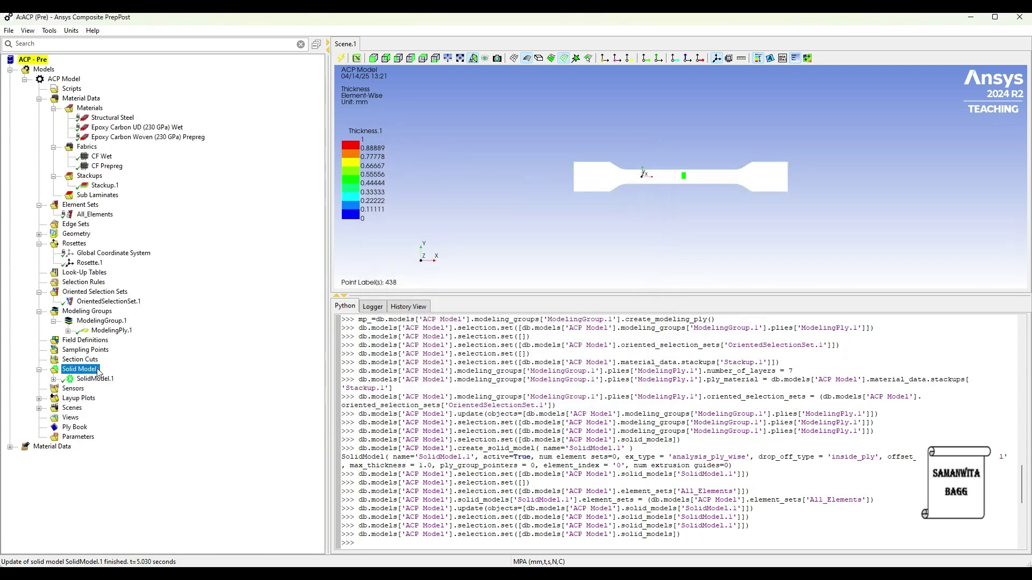
left_click_drag(696, 231, 699, 200)
scroll(700, 200, "up", 5)
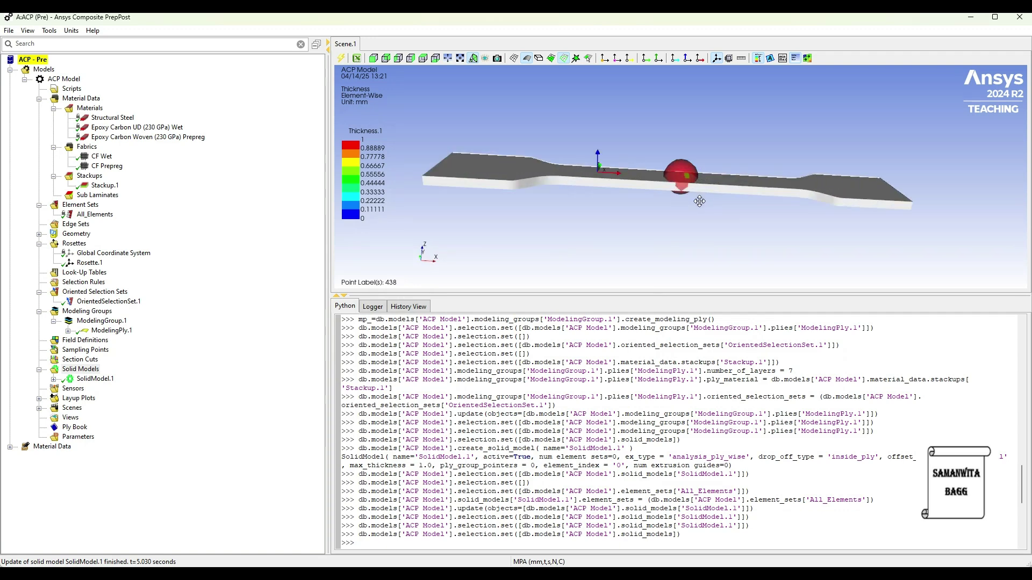
scroll(644, 217, "down", 2)
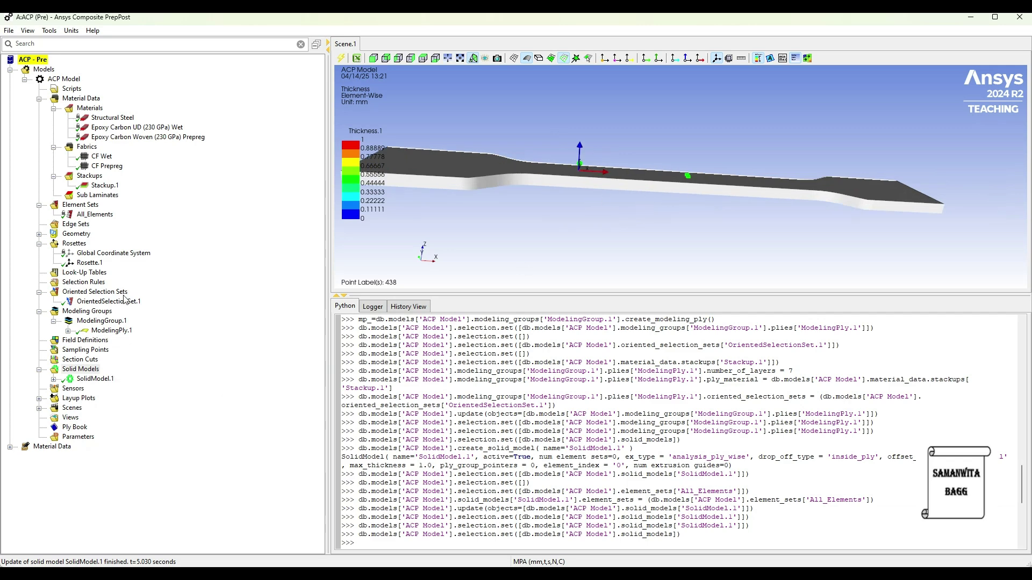
left_click(68, 330)
left_click(120, 341)
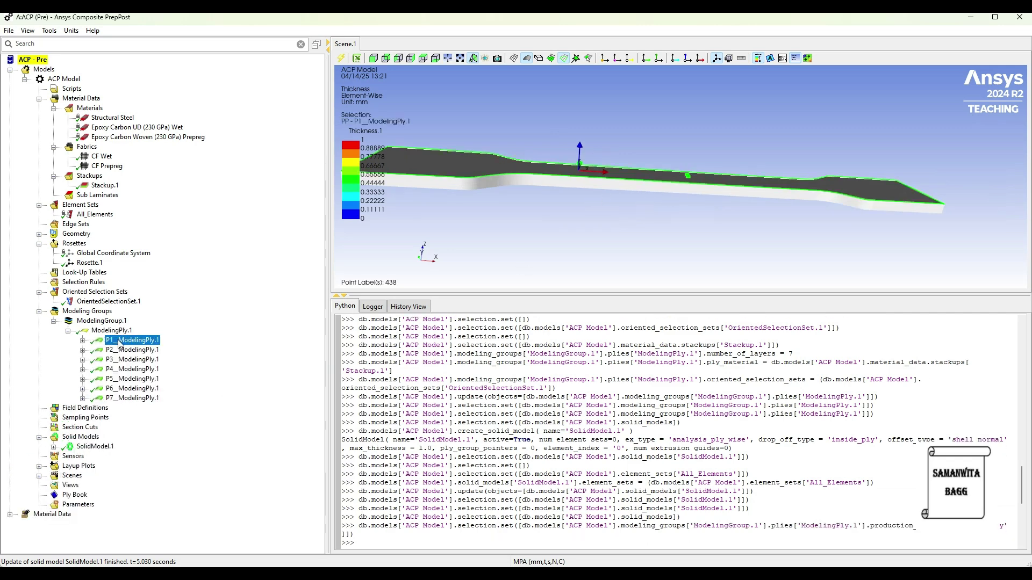
key("Down")
key("Down")
key("Down")
key("Down")
key("Down")
key("Down")
key("Left")
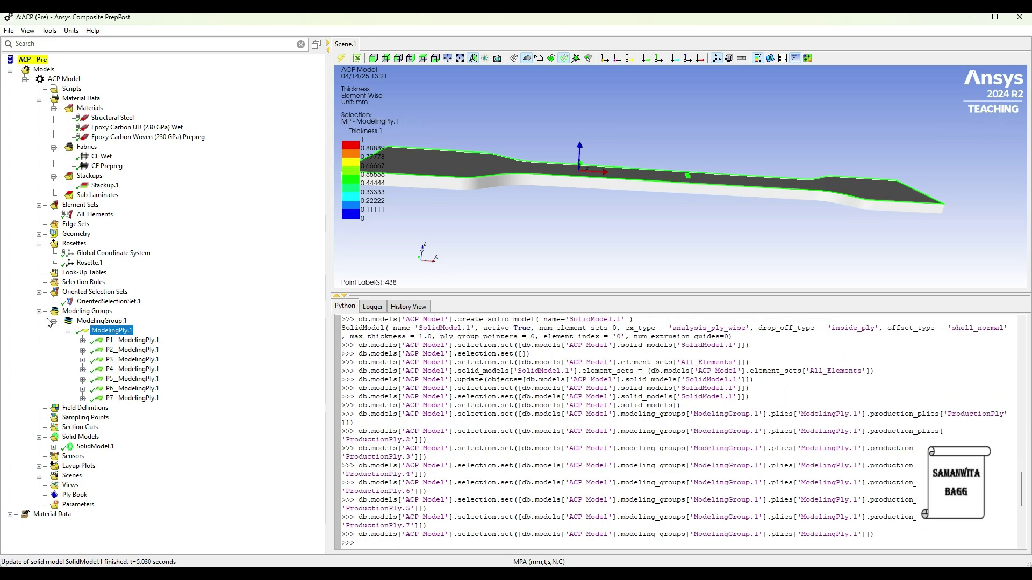
left_click(40, 312)
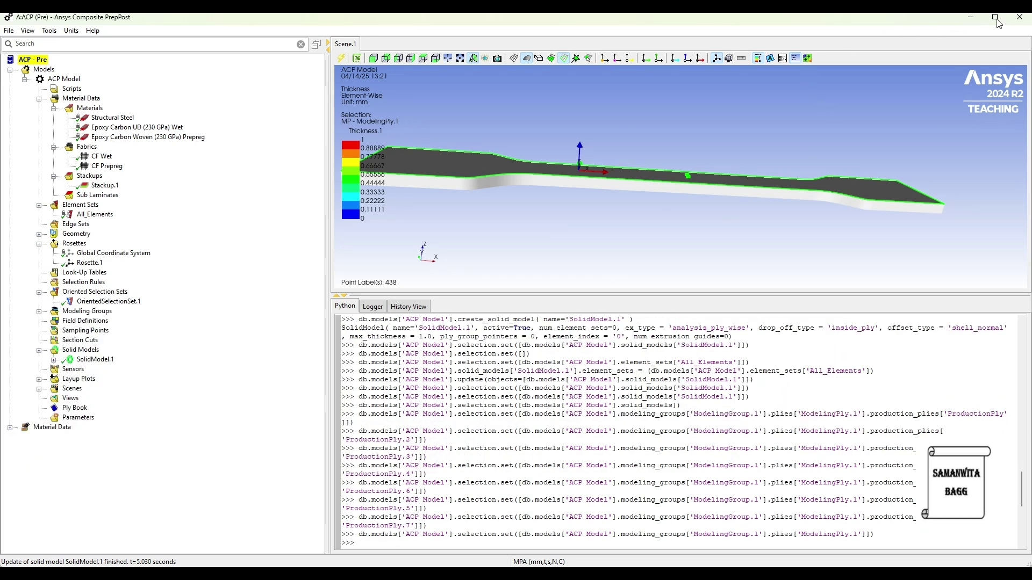
left_click(1020, 17)
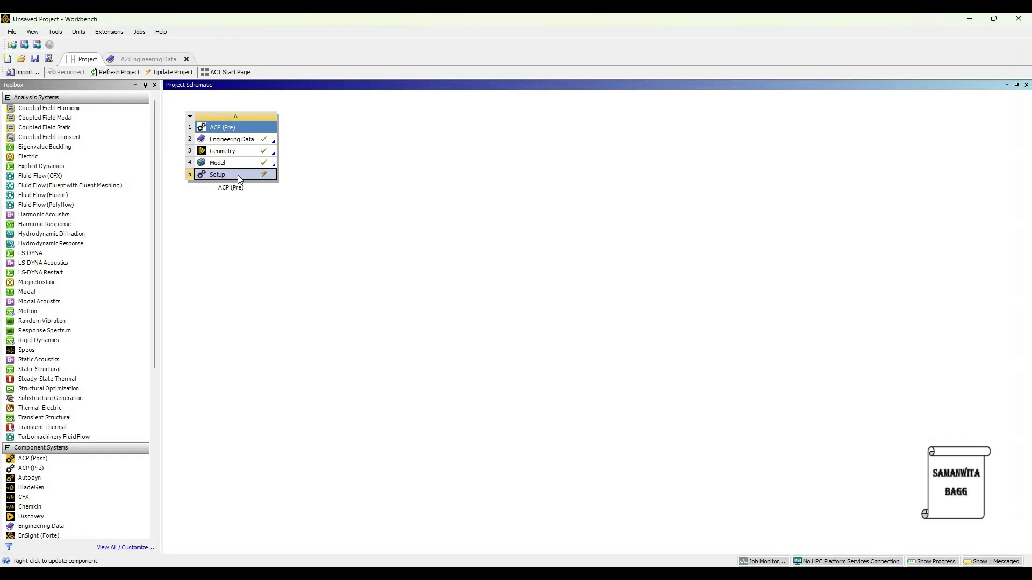
- Update the ACP Setup, add a Static Structural system, and transfer composite data to its Model
right_click(239, 179)
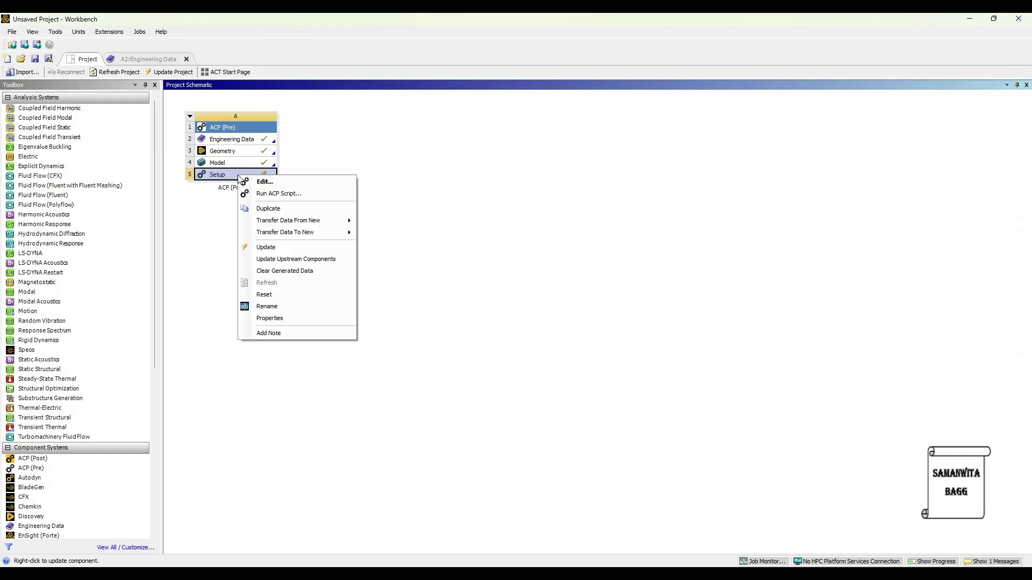
left_click(308, 249)
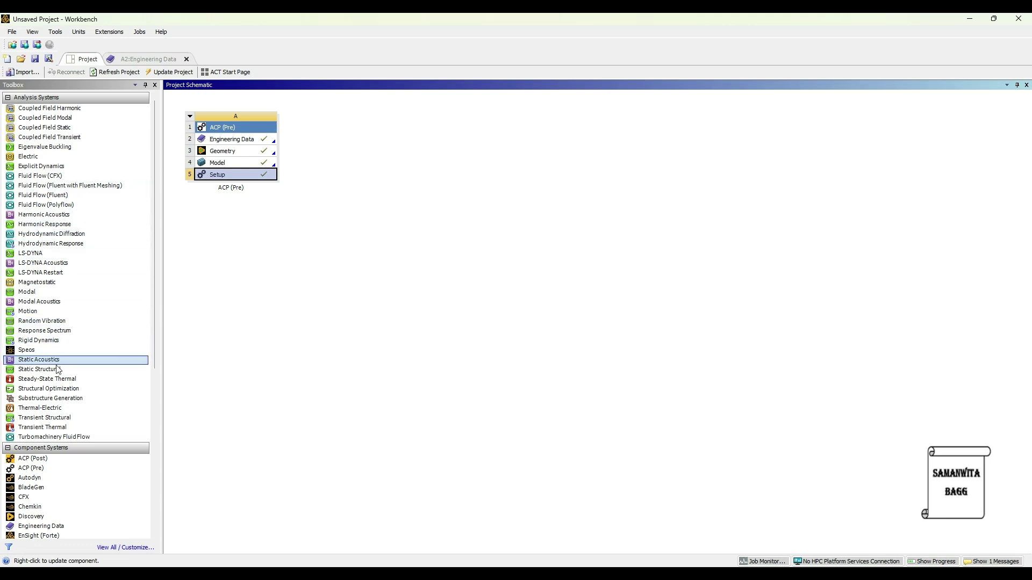
left_click_drag(38, 369, 341, 168)
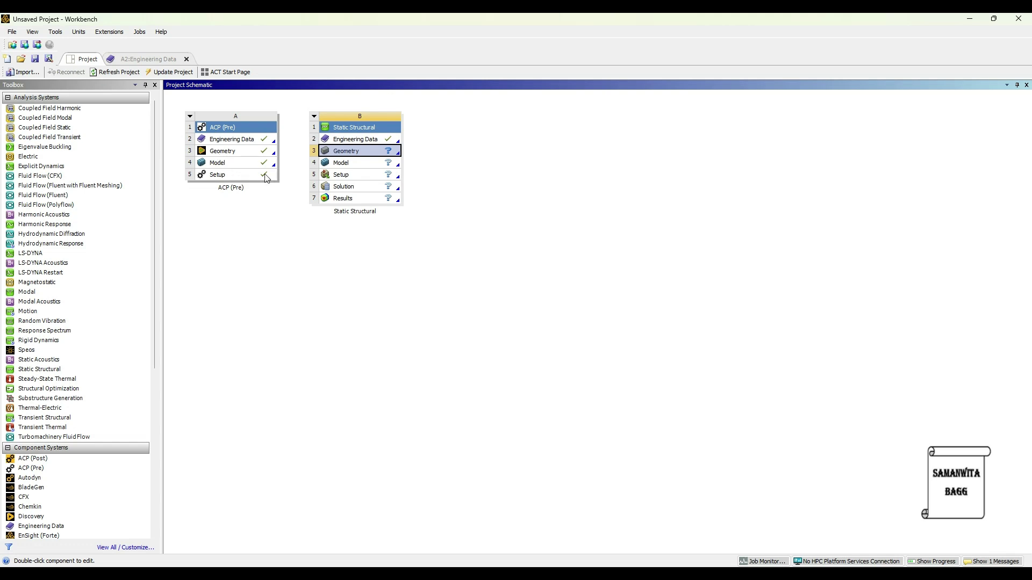
left_click_drag(268, 177, 339, 163)
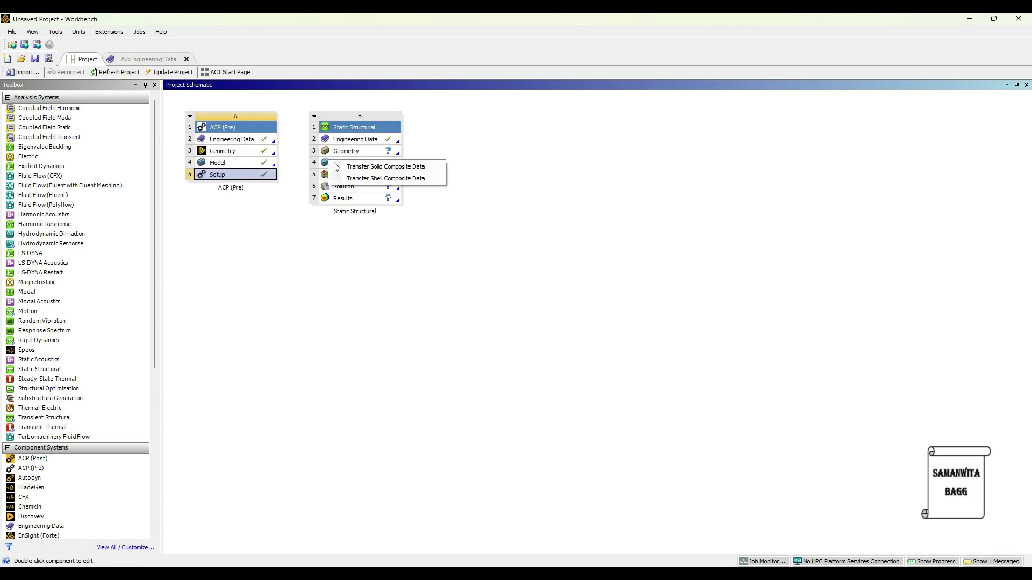
left_click(438, 175)
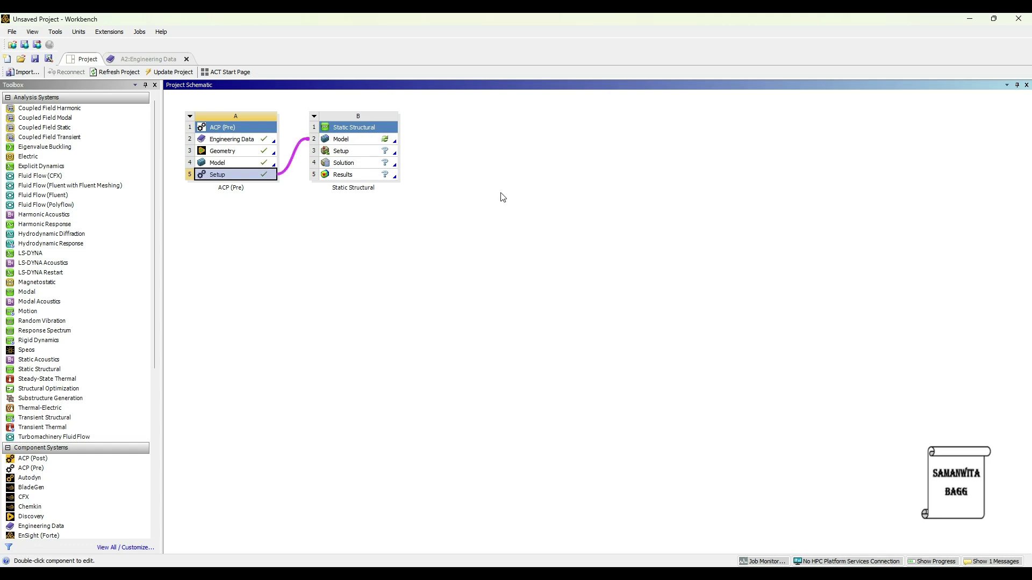
- Open the model in Mechanical and fix the dogbone's left end face
double_click(344, 139)
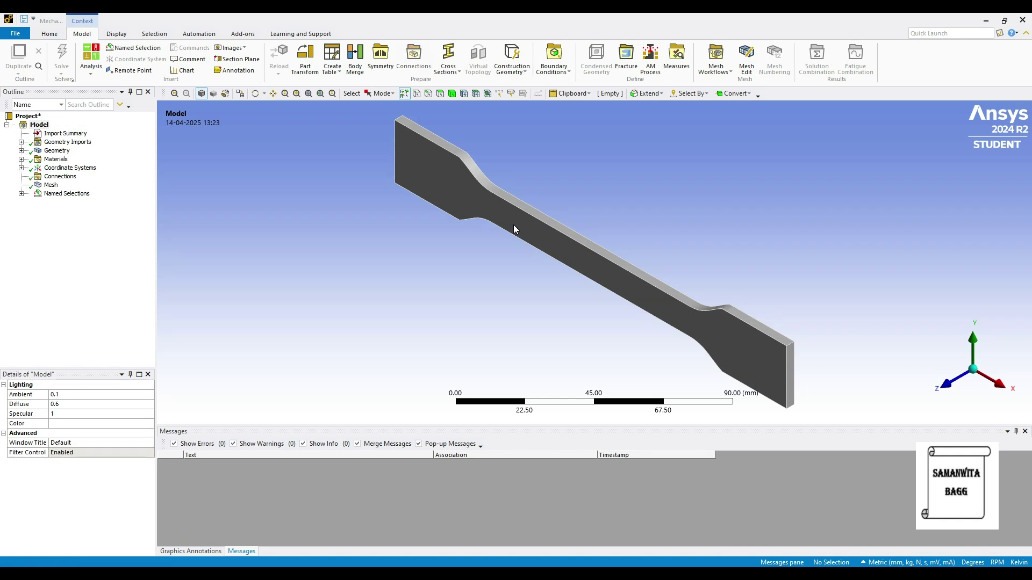
middle_click_drag(514, 225, 456, 302)
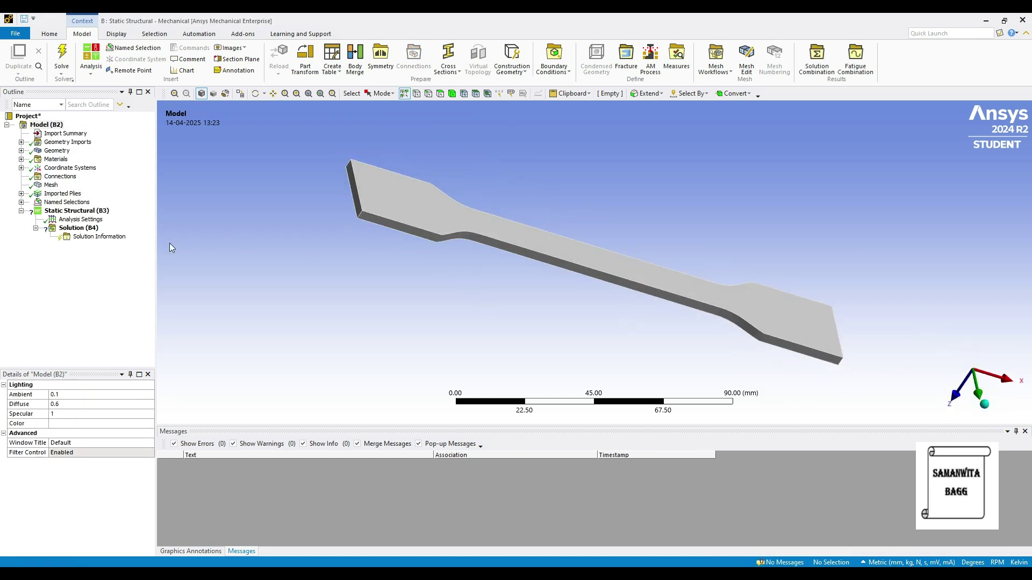
right_click(99, 212)
mouse_move(134, 218)
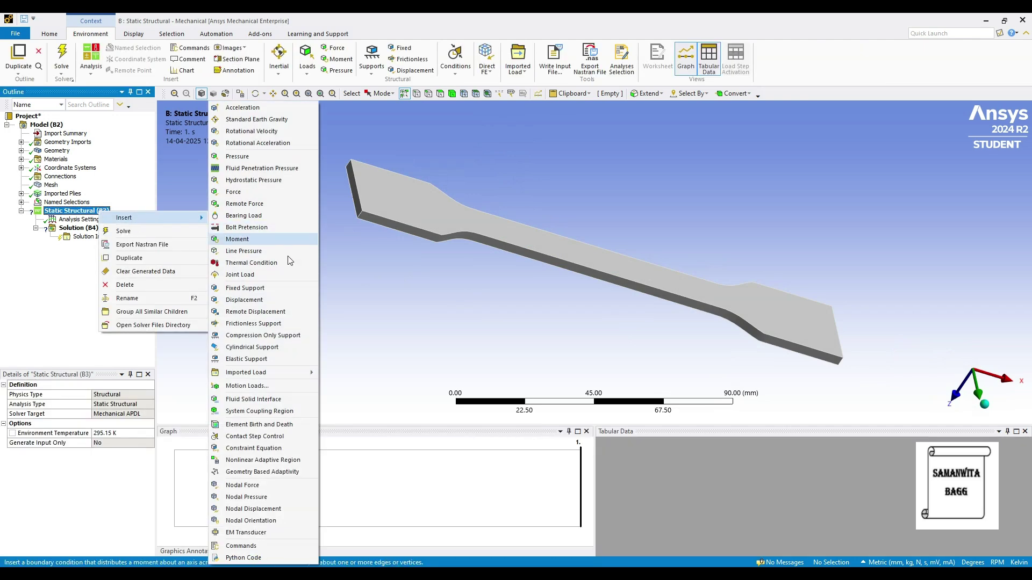
left_click(269, 288)
left_click(355, 201)
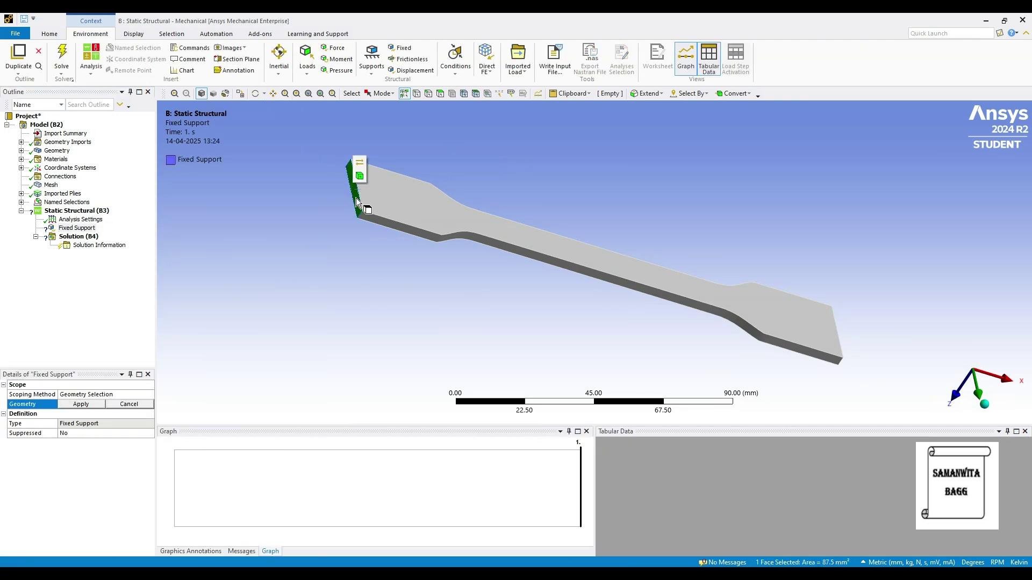
left_click(93, 407)
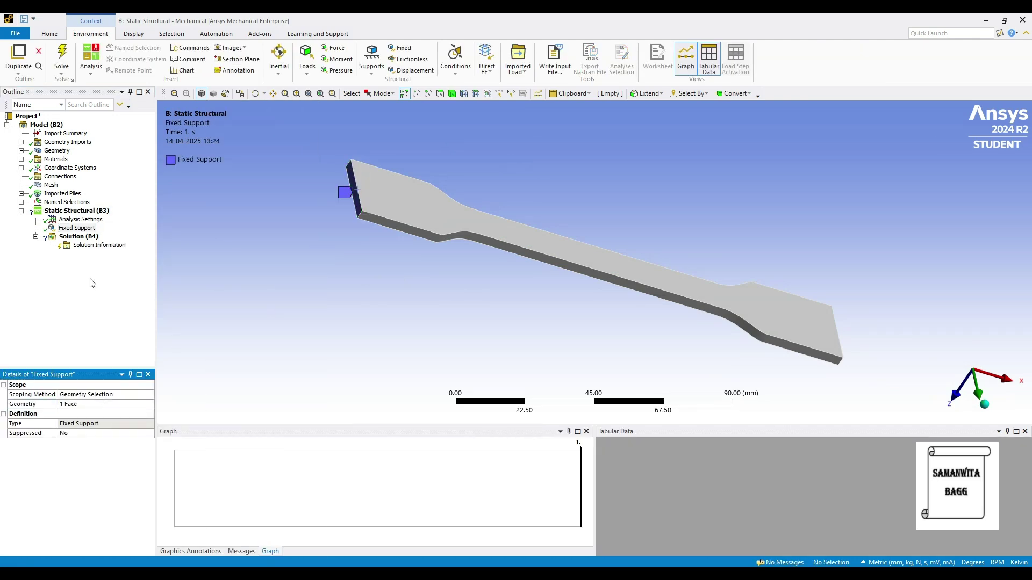
right_click(83, 213)
- Add a Pressure load on the dogbone's right end face
mouse_move(112, 224)
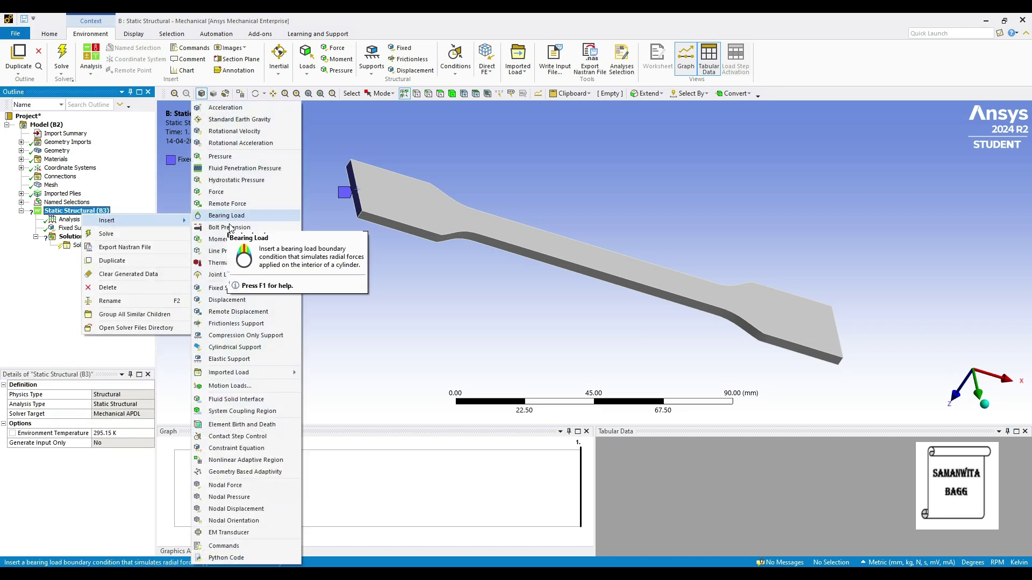
left_click(225, 157)
middle_click_drag(559, 248, 461, 231)
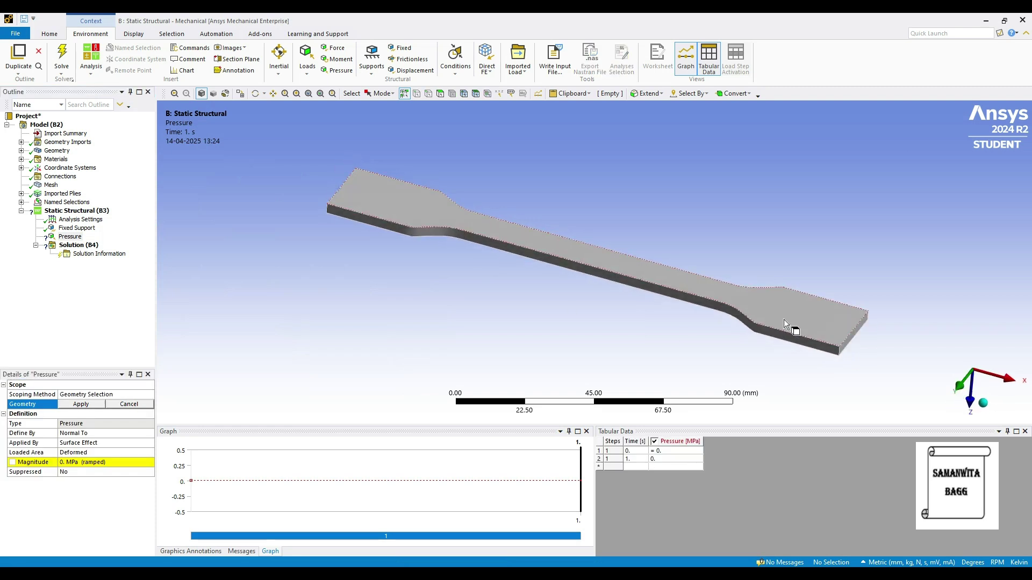
left_click(855, 335)
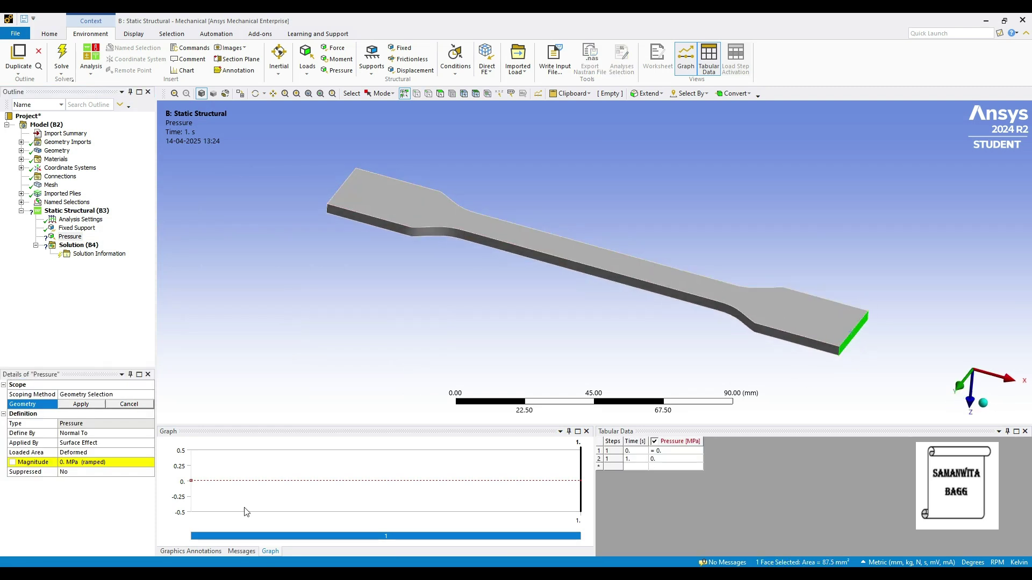
left_click(82, 404)
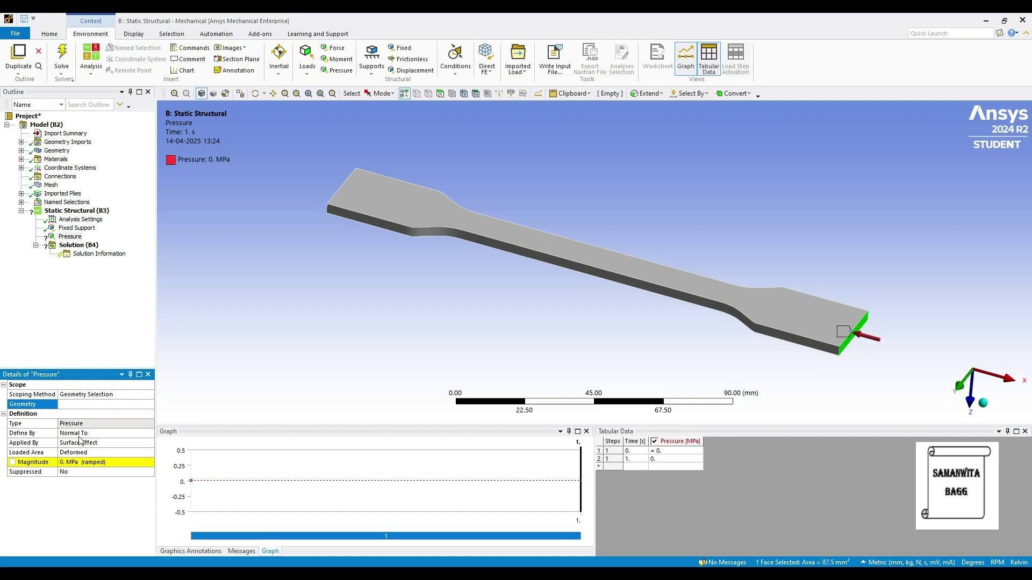
- Set the pressure magnitude to 15 MPa, then change it to -15 MPa
left_click(70, 463)
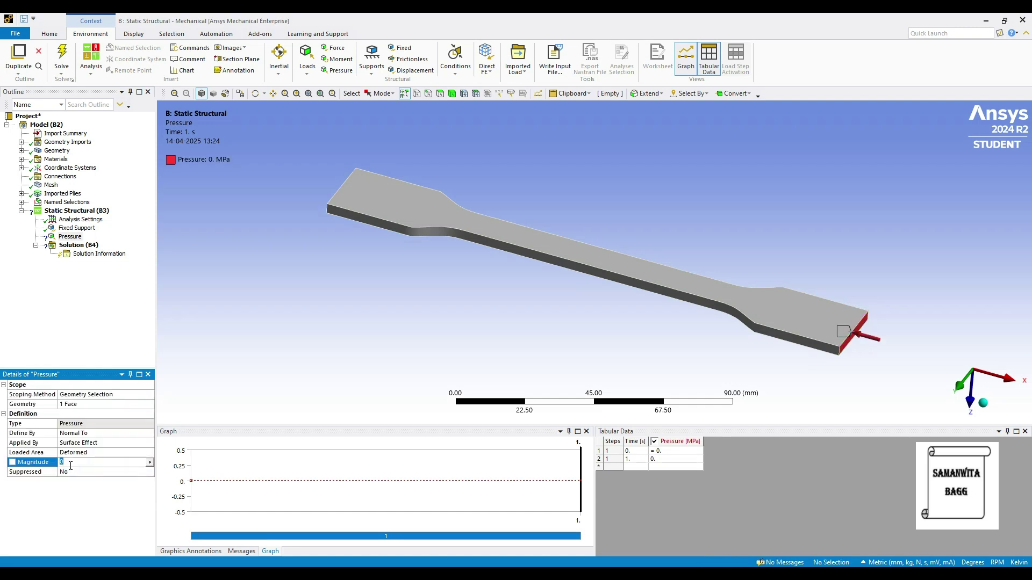
key("Return")
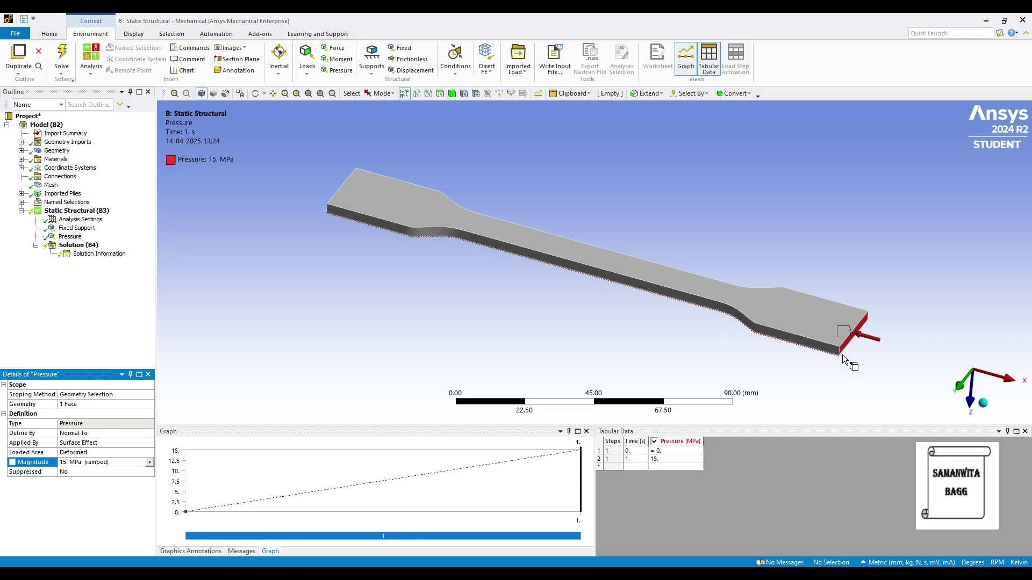
middle_click_drag(727, 347, 915, 318)
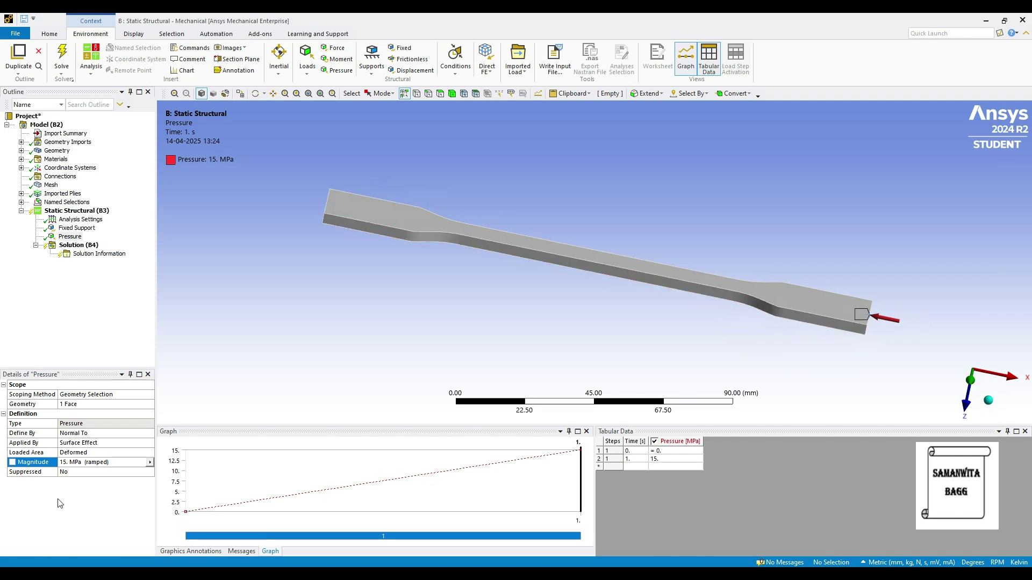
left_click(66, 463)
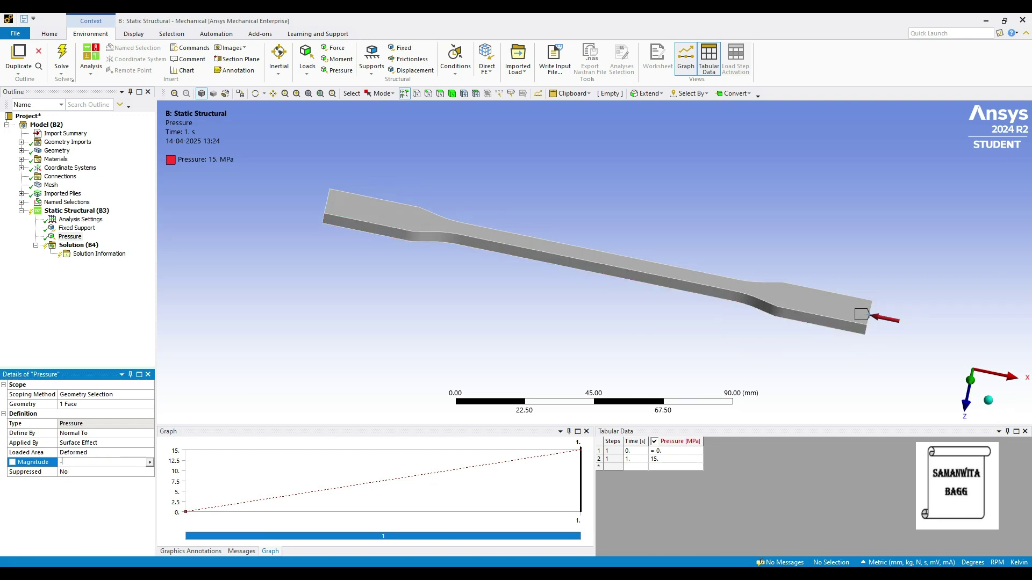
type("-15")
key("Return")
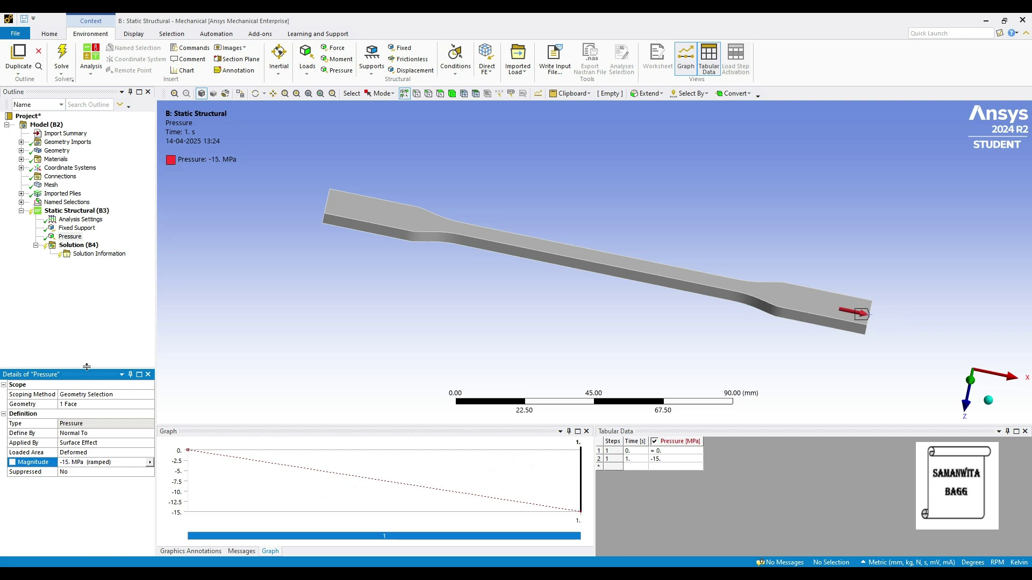
left_click(77, 228)
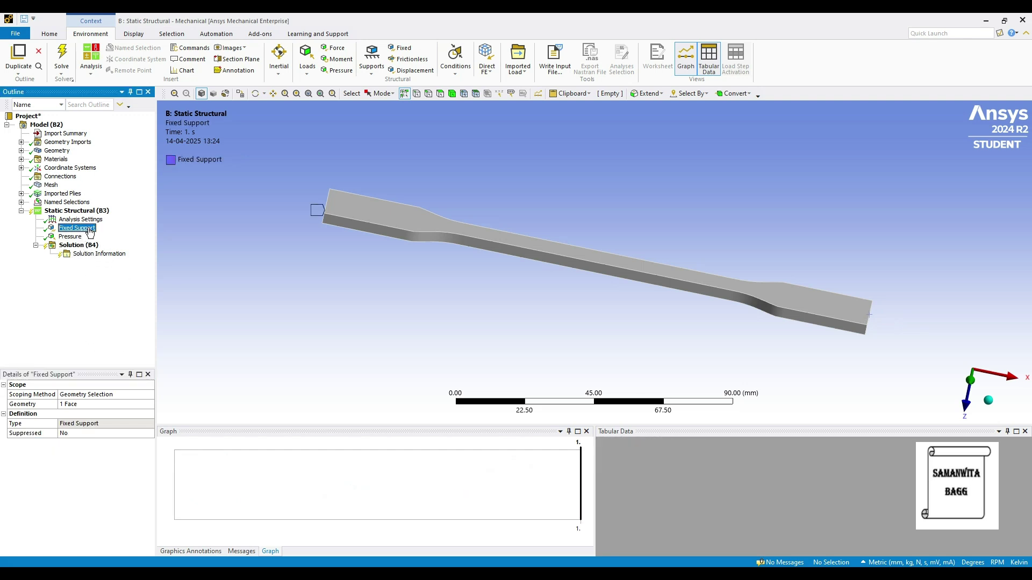
- Review the pressure load, then add an Equivalent Stress result sub-scoped by layer
left_click(81, 236)
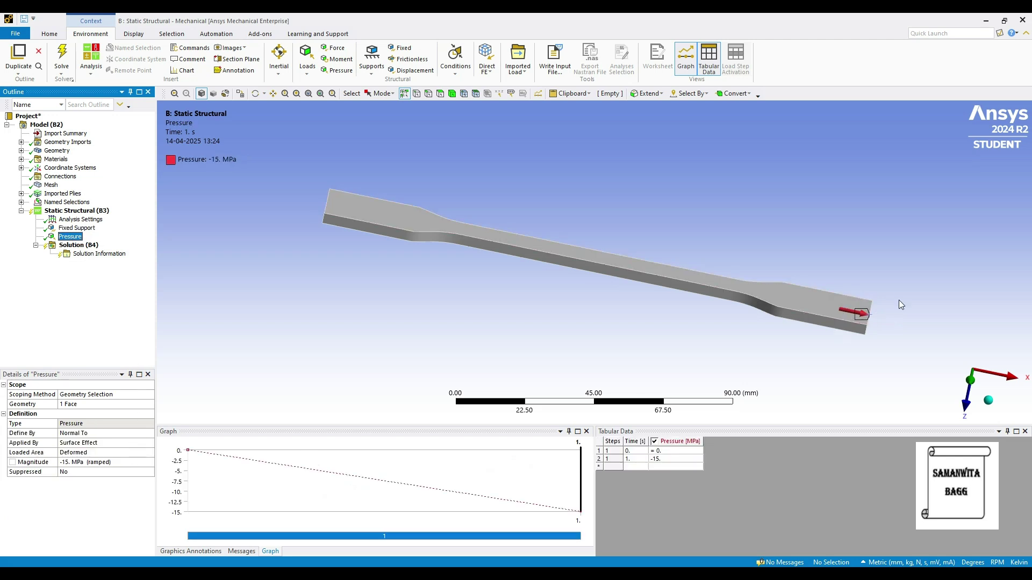
middle_click_drag(754, 358, 763, 337)
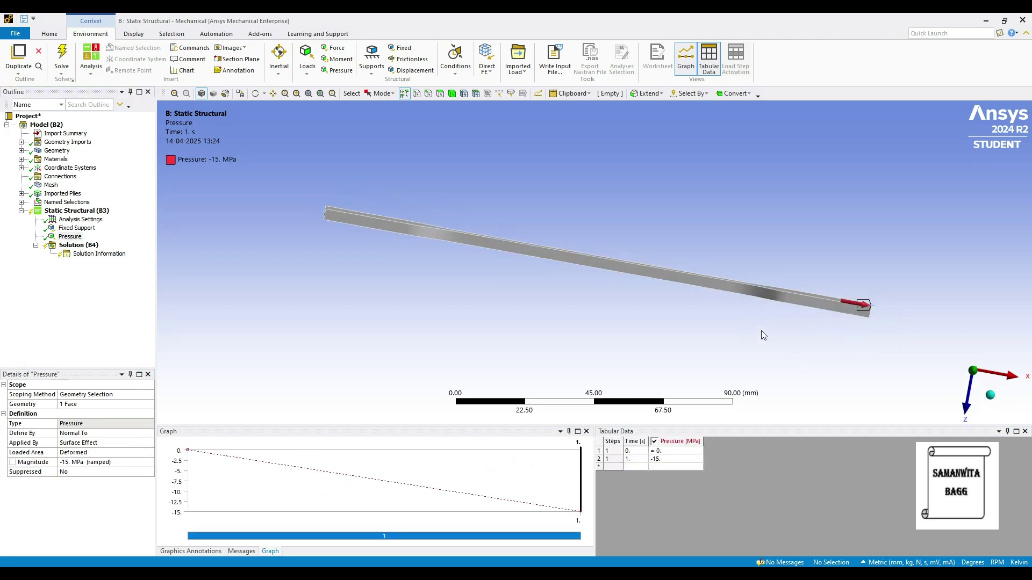
right_click(91, 246)
mouse_move(118, 253)
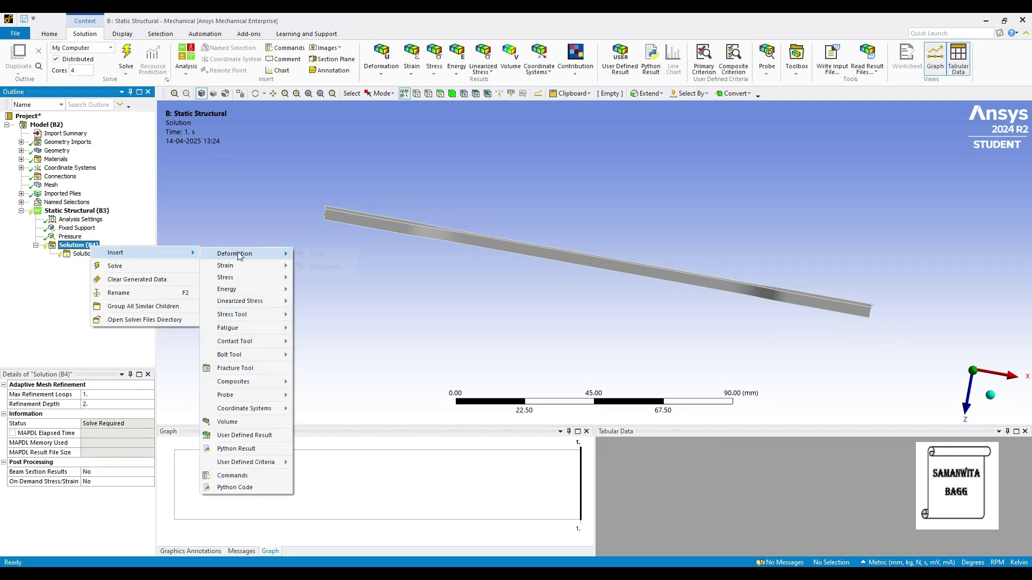
mouse_move(240, 280)
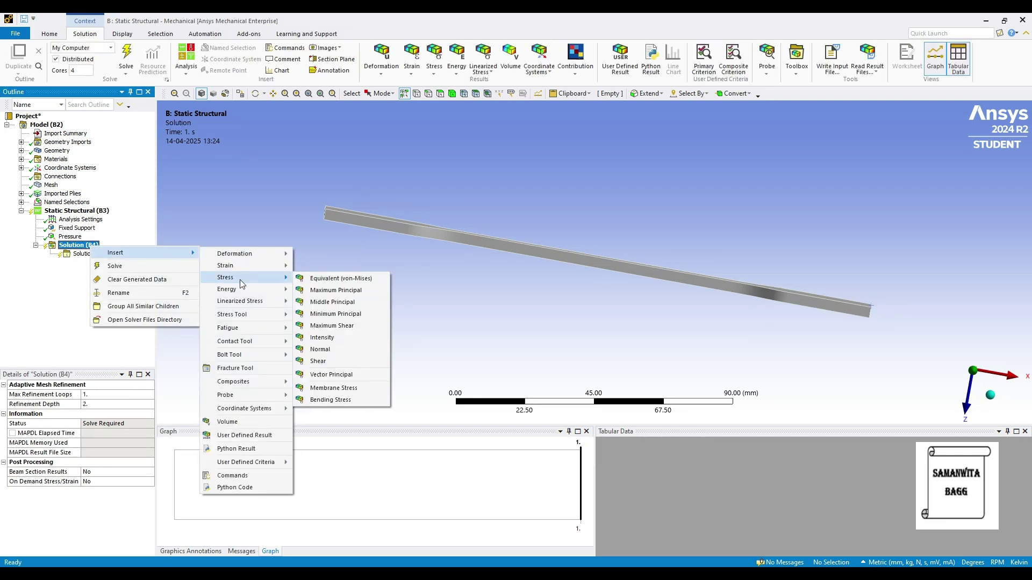
left_click(324, 278)
left_click(103, 414)
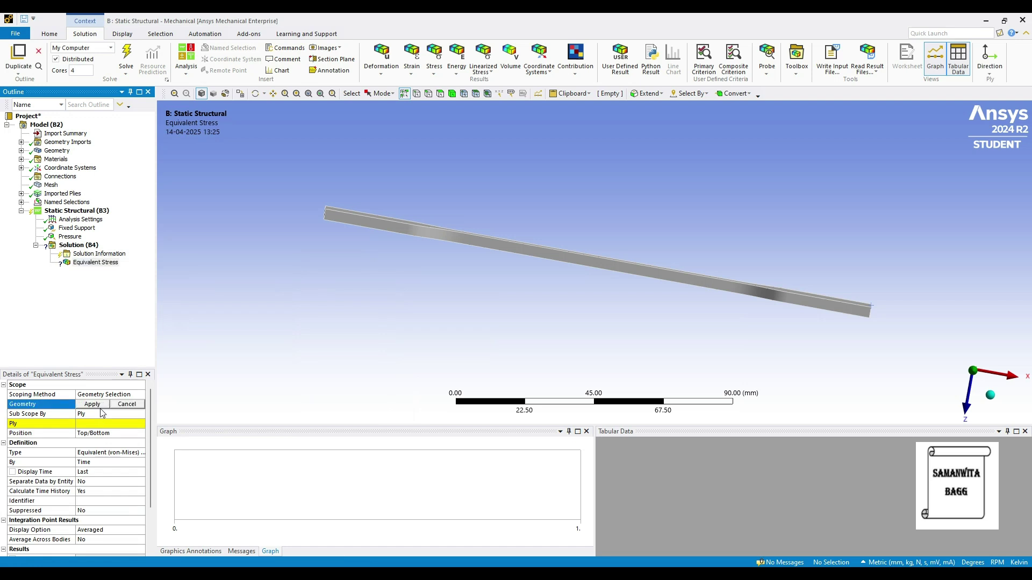
left_click(140, 414)
left_click(102, 430)
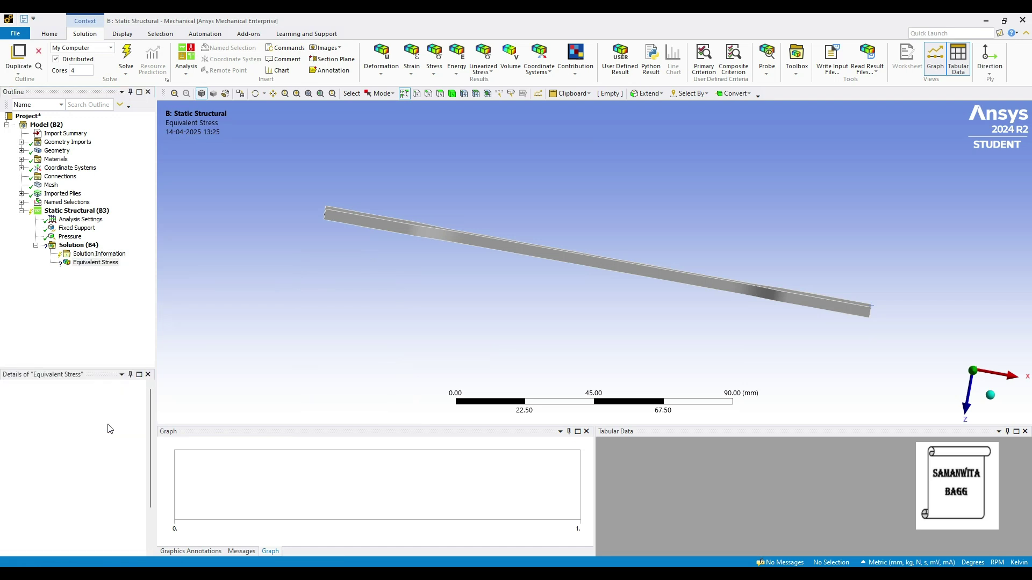
- Add a Maximum Principal Stress result sub-scoped by layer
right_click(89, 250)
mouse_move(137, 255)
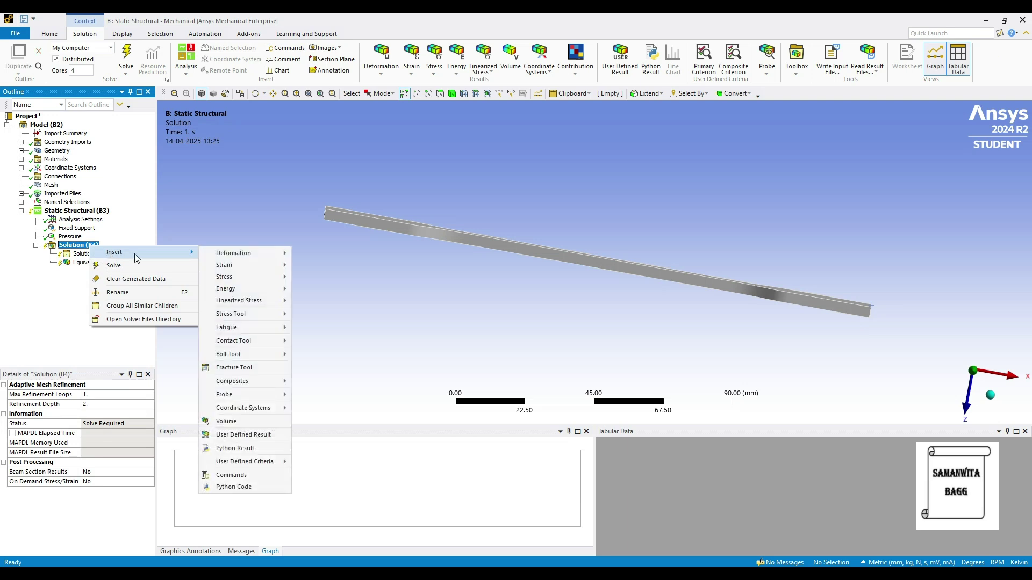
mouse_move(230, 282)
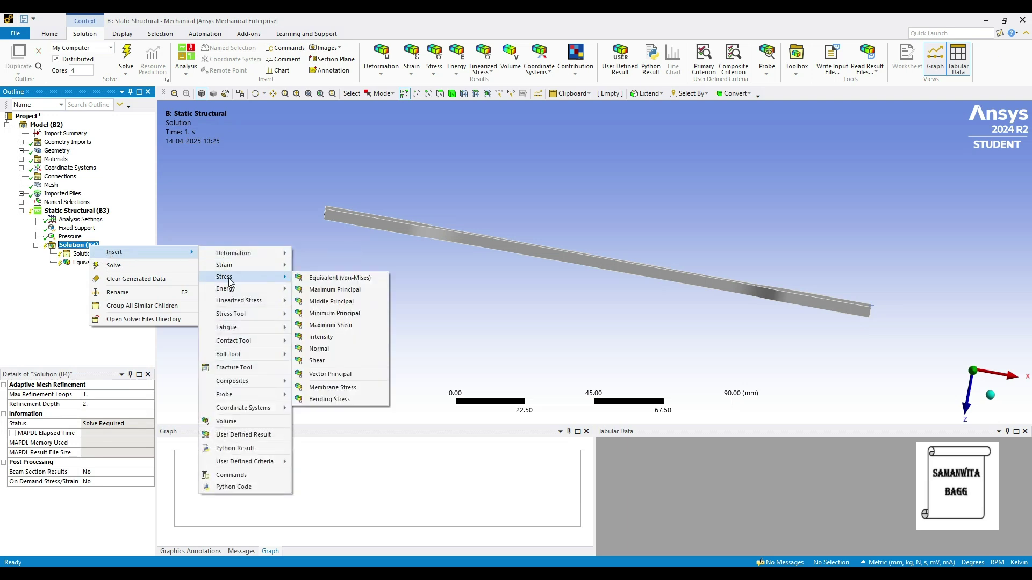
left_click(334, 290)
left_click(113, 415)
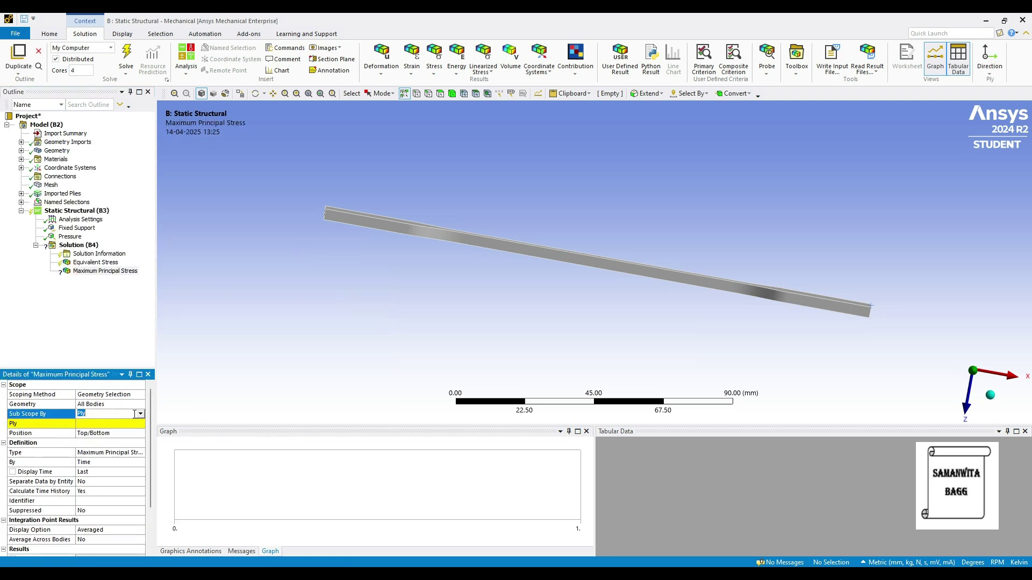
left_click(140, 414)
left_click(102, 423)
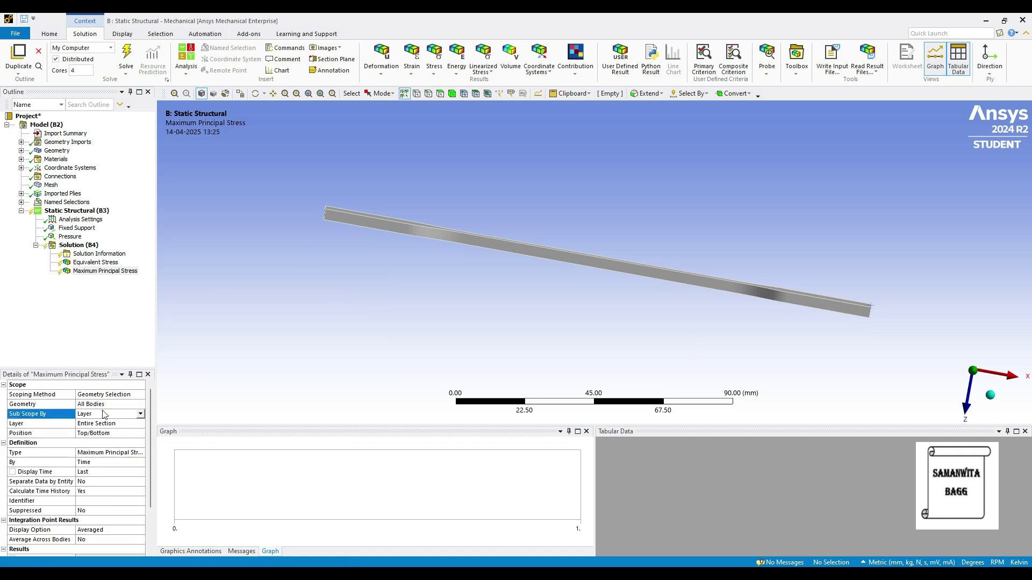
- Add a Normal Stress result sub-scoped by layer
right_click(91, 249)
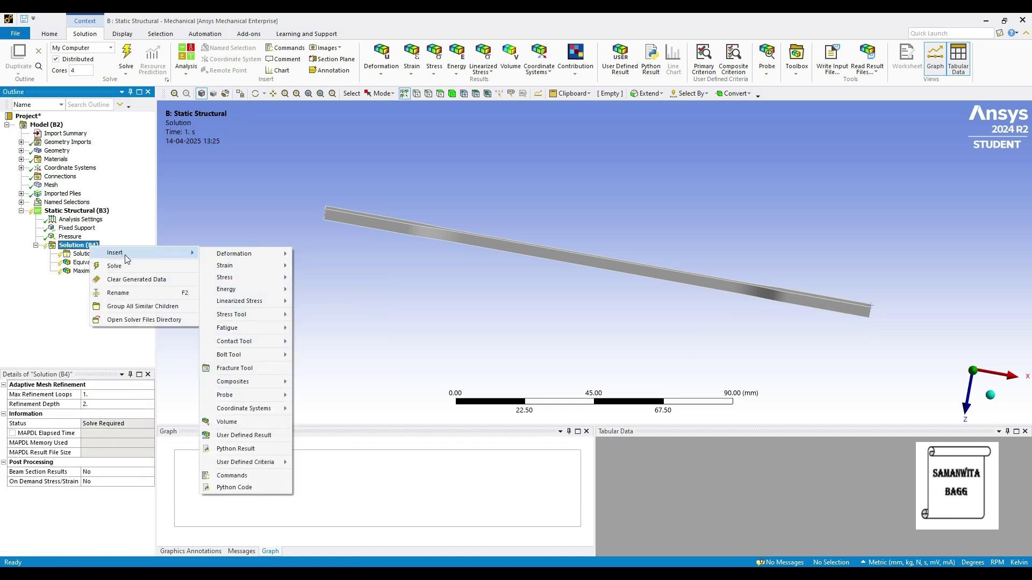
mouse_move(189, 257)
mouse_move(242, 277)
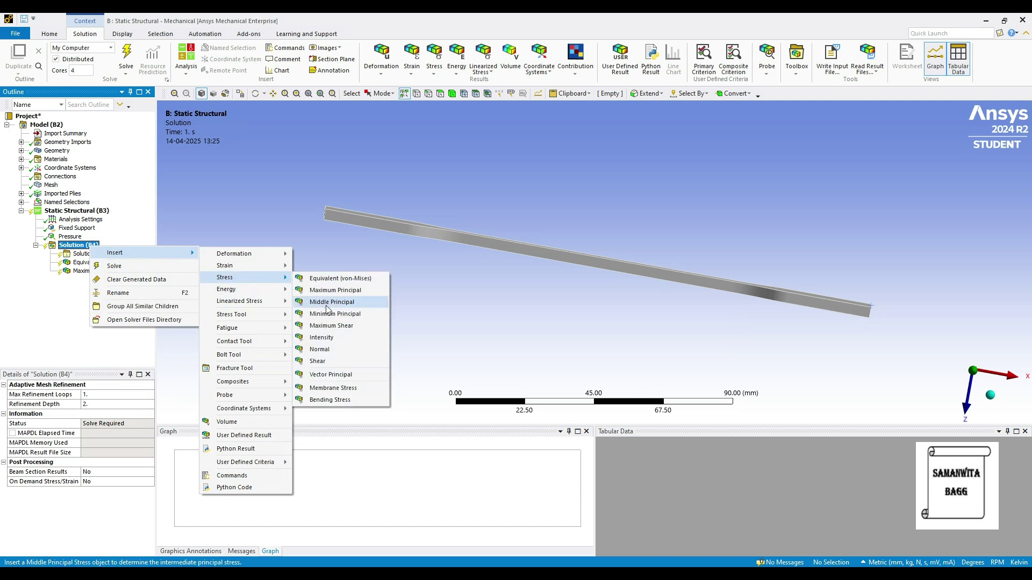
left_click(350, 350)
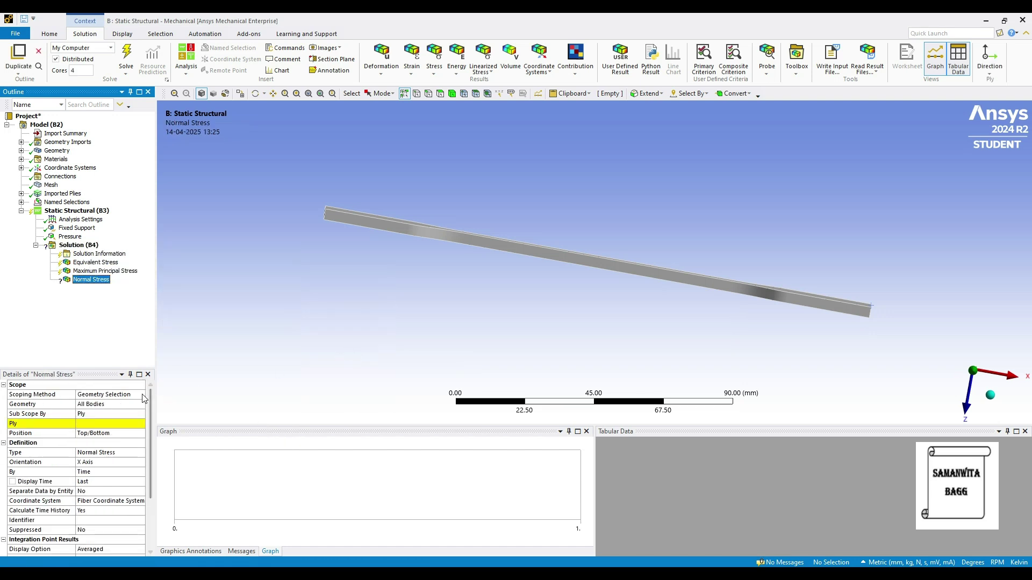
left_click(140, 416)
left_click(111, 422)
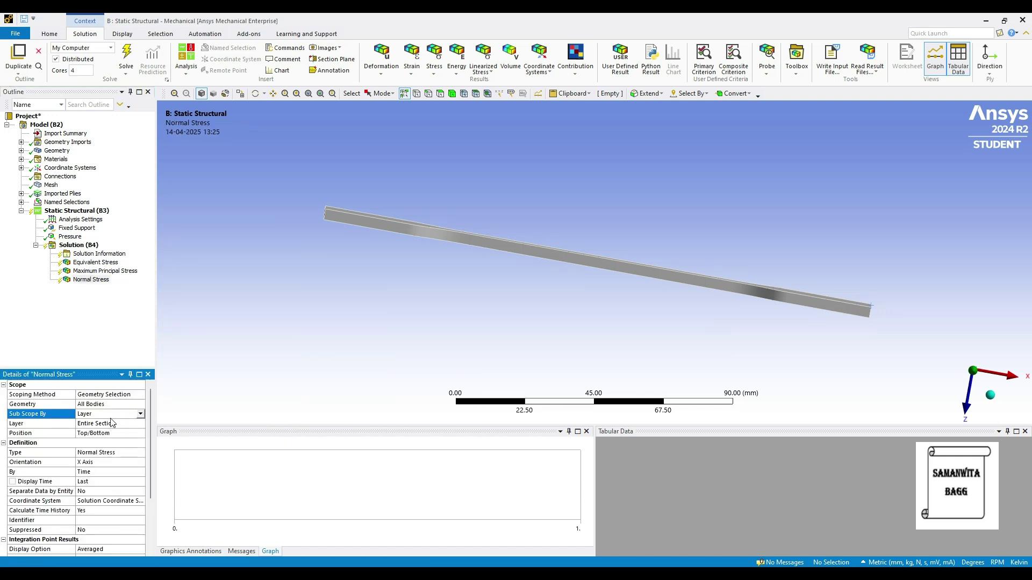
right_click(76, 245)
mouse_move(187, 251)
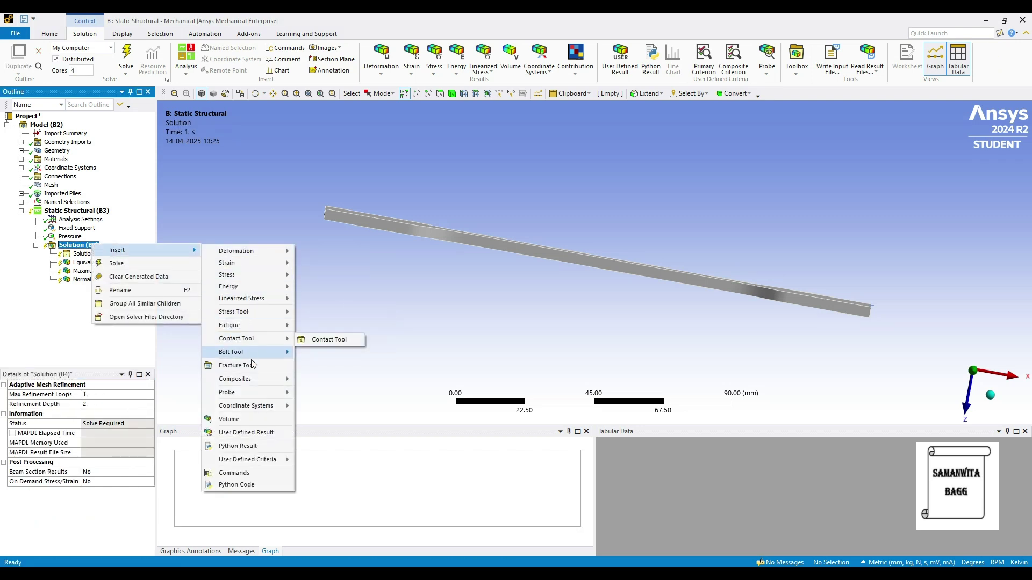
- Insert a Composite Failure Tool and switch the Tsai-Wu and Maximum Stress criteria to On
mouse_move(253, 382)
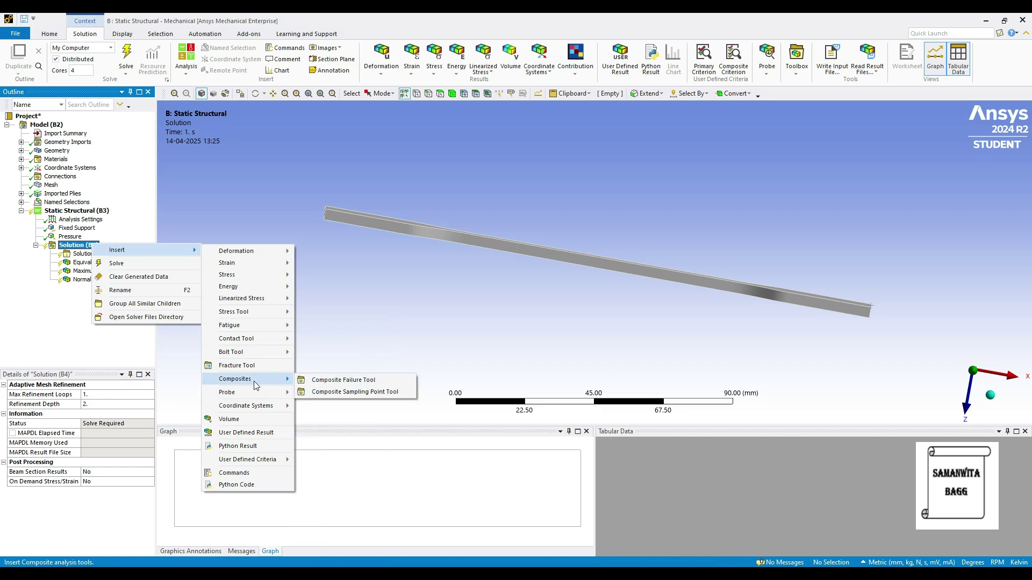
left_click(360, 381)
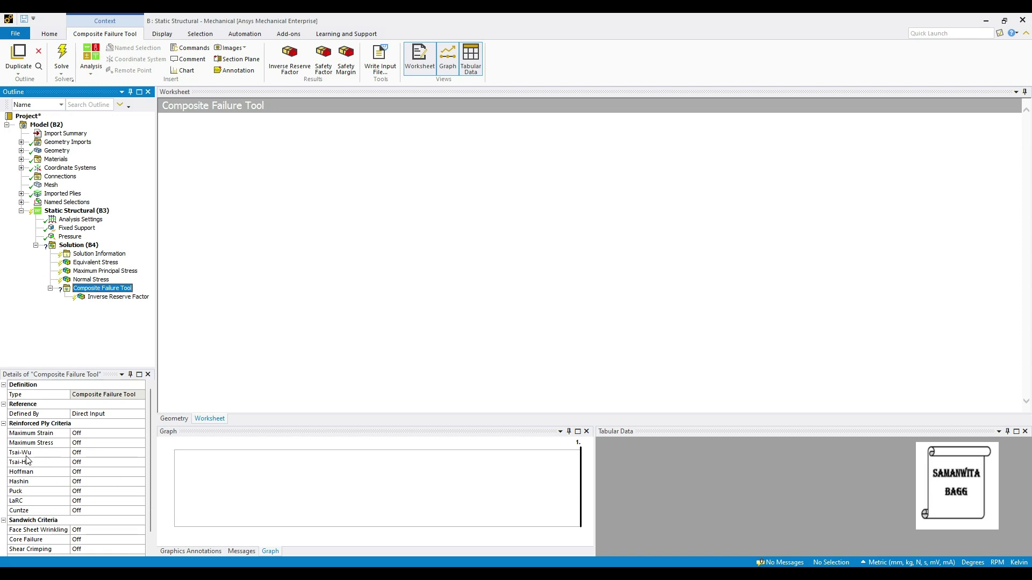
left_click(132, 453)
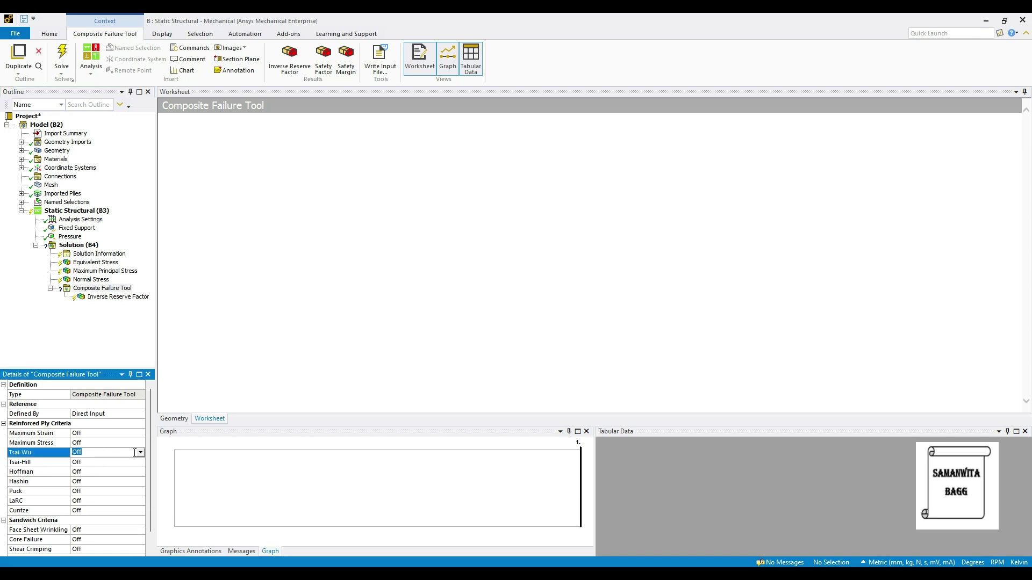
left_click(140, 452)
left_click(100, 469)
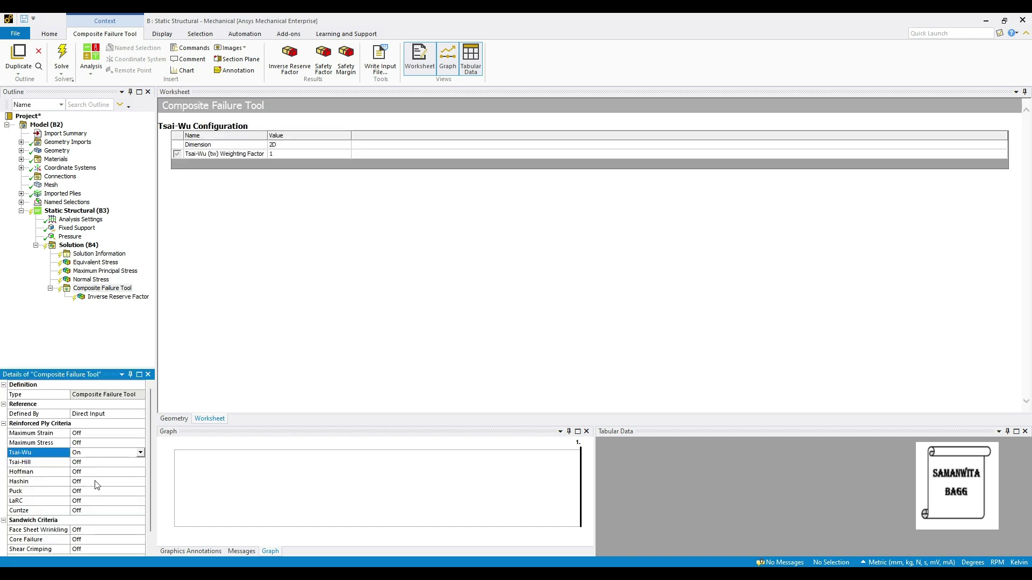
left_click(140, 443)
left_click(141, 443)
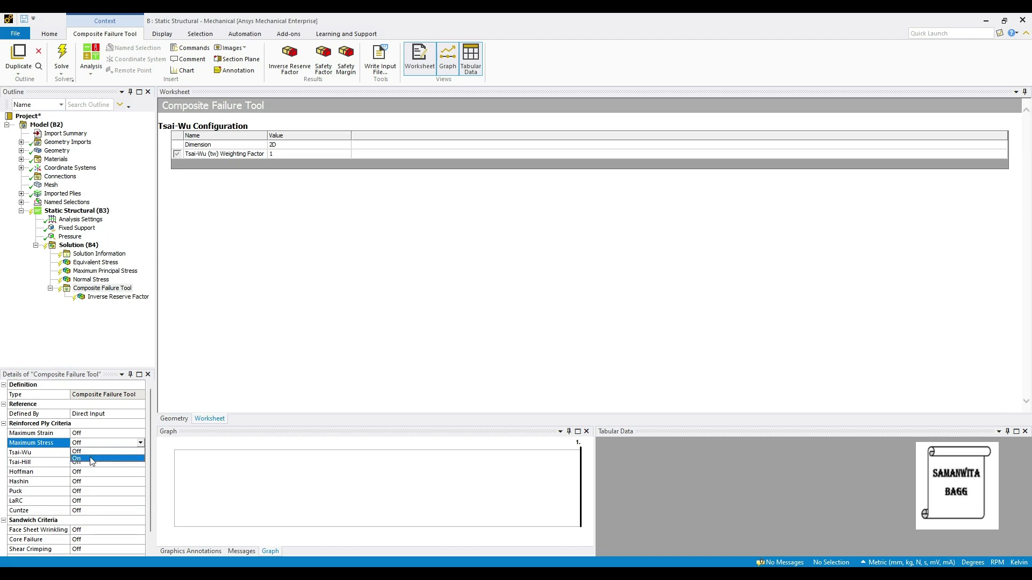
left_click(91, 460)
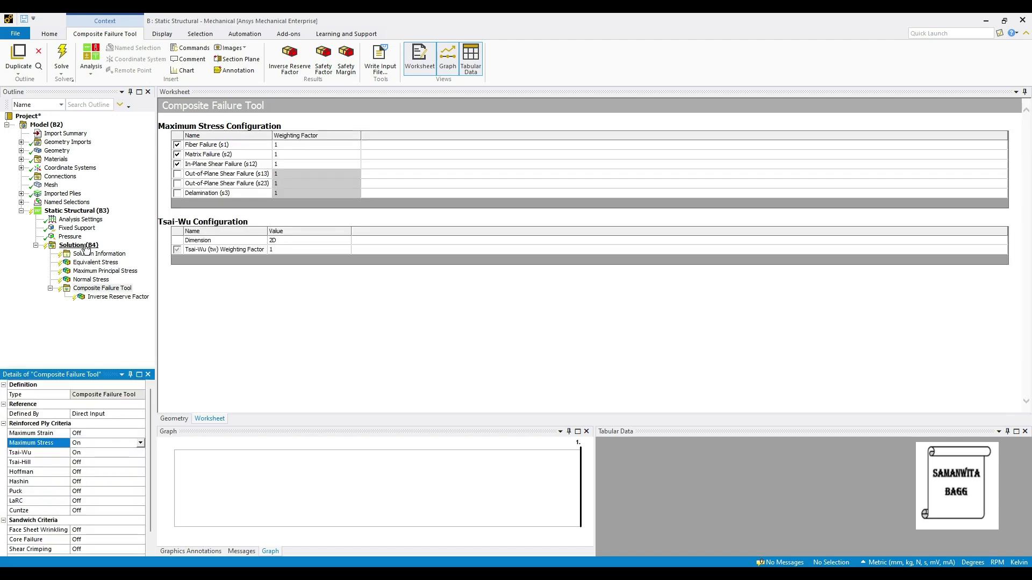
left_click(85, 246)
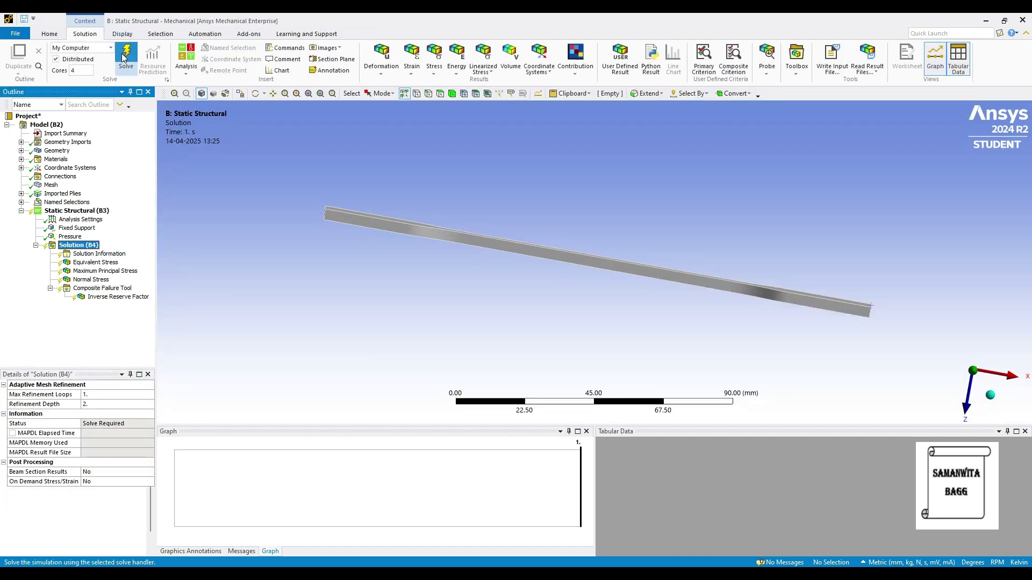
- Solve the model and inspect the Equivalent Stress contours, peaking at 47.764 MPa
key("F5")
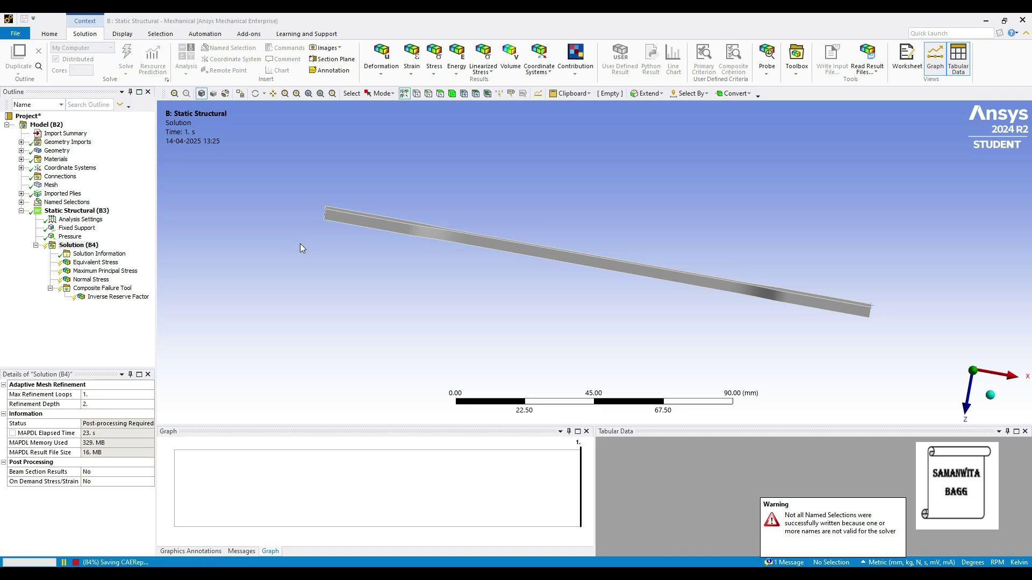
left_click(118, 266)
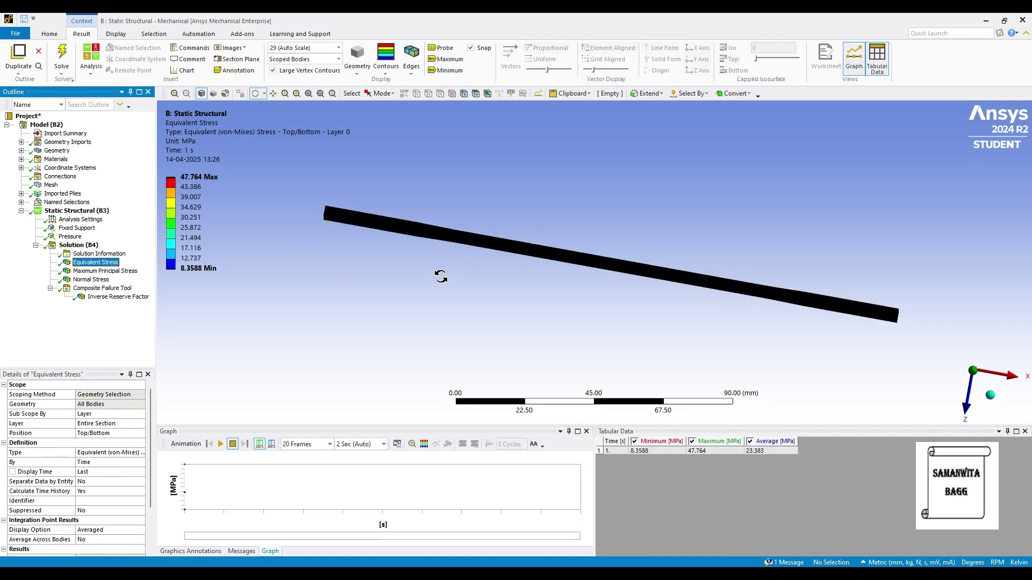
mouse_move(438, 272)
middle_mouse_down()
mouse_move(430, 333)
mouse_move(442, 276)
middle_mouse_up()
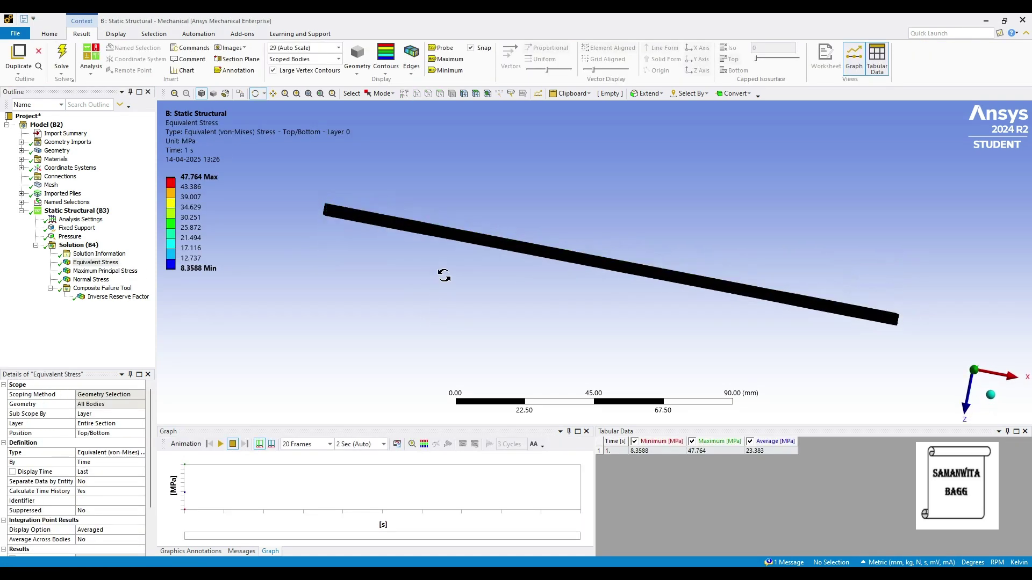
scroll(530, 286, "up", 3)
middle_click_drag(530, 286, 520, 240)
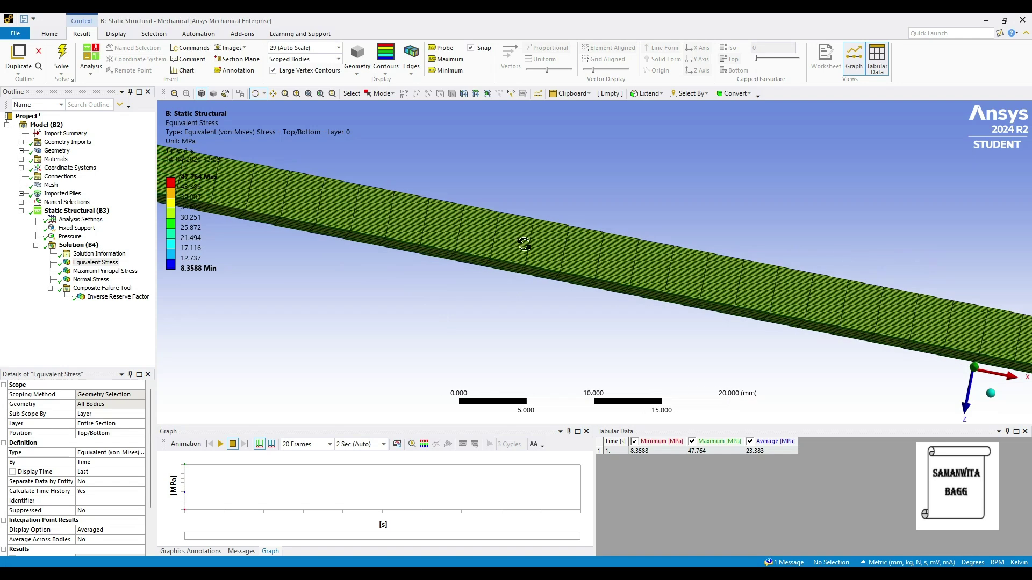
scroll(707, 313, "up", 5)
scroll(352, 272, "down", 5)
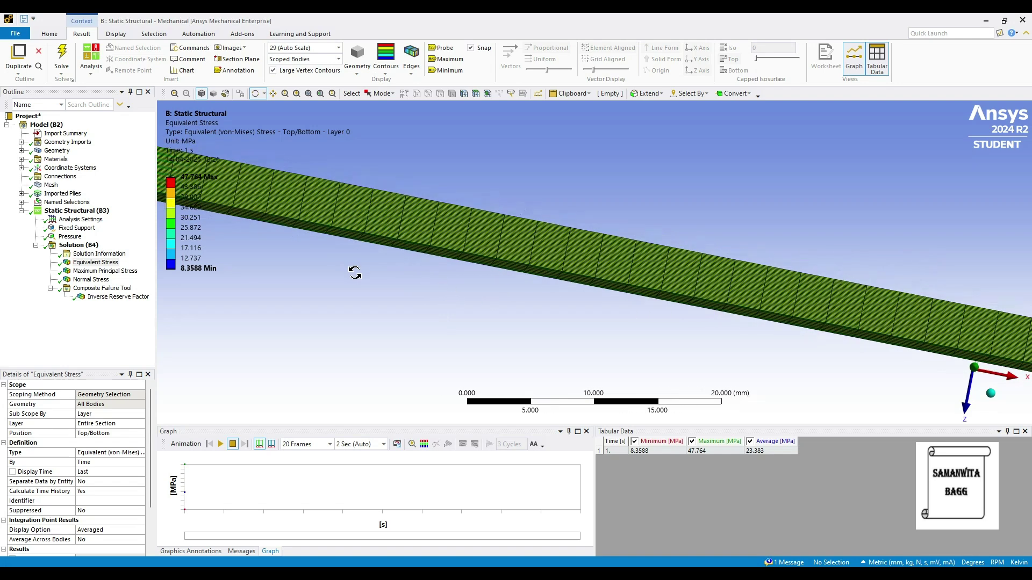
middle_click_drag(352, 269, 346, 293)
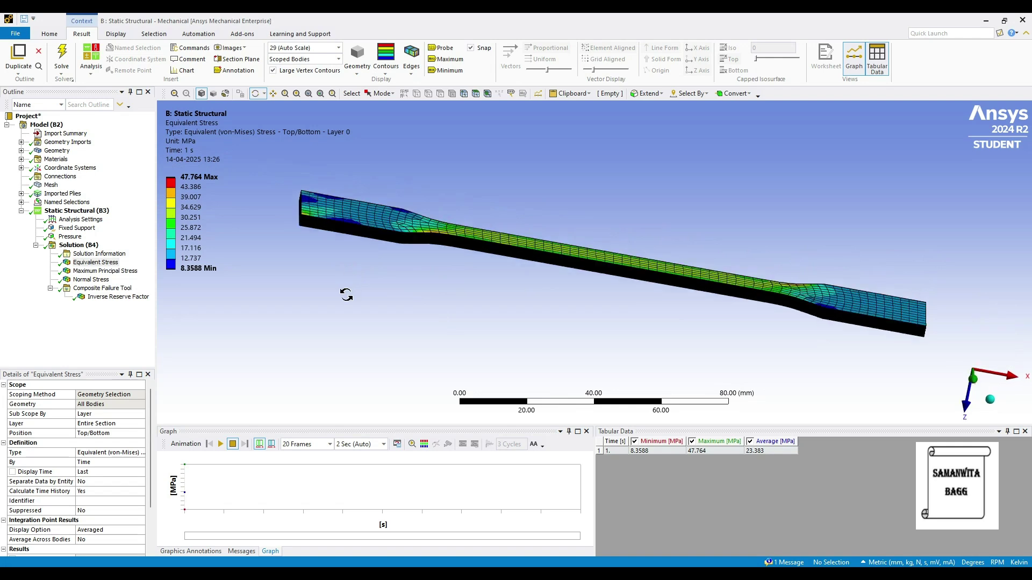
scroll(346, 293, "down", 3)
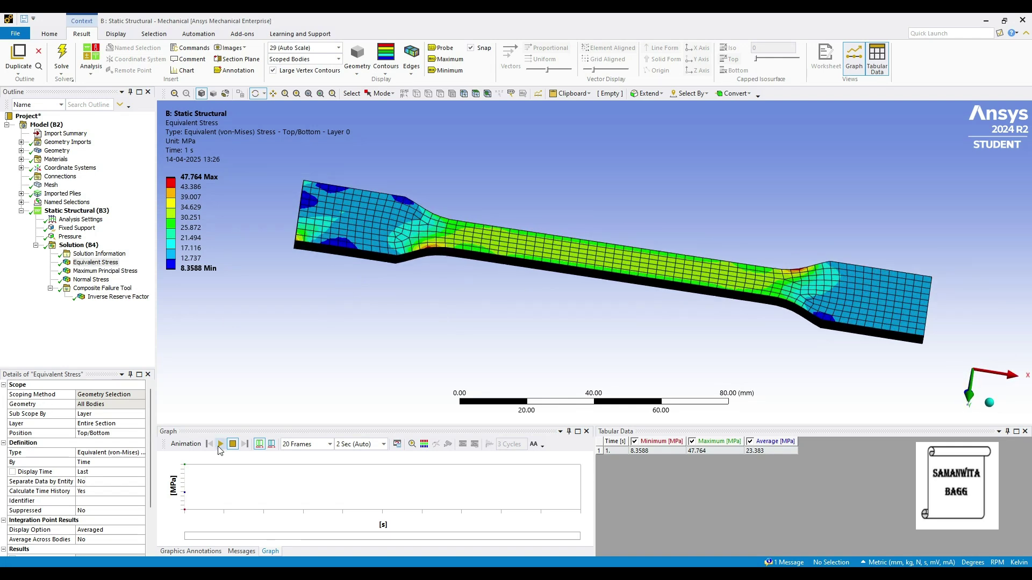
- Animate the Equivalent Stress contours, then display Maximum Principal Stress peaking at 49.557 MPa
left_click(220, 444)
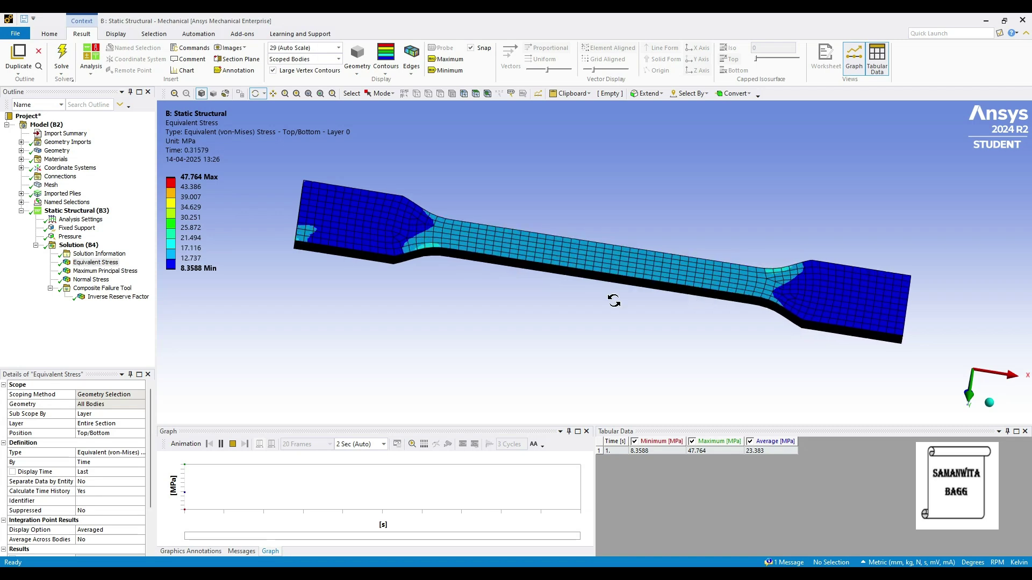
left_click(220, 444)
left_click(105, 271)
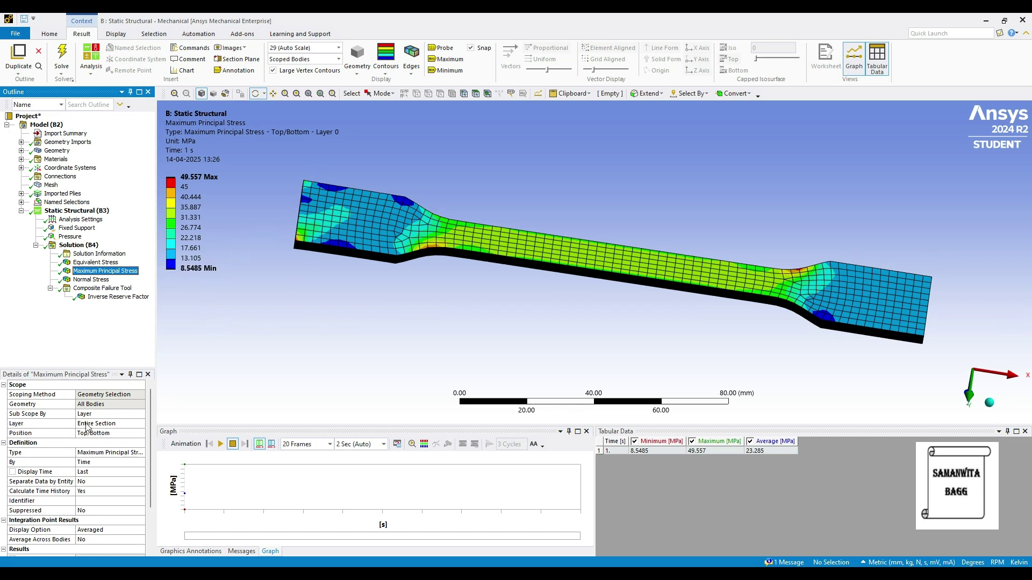
- Animate the Maximum Principal Stress plot, then review Normal Stress with its 36.659 MPa maximum
left_click(220, 445)
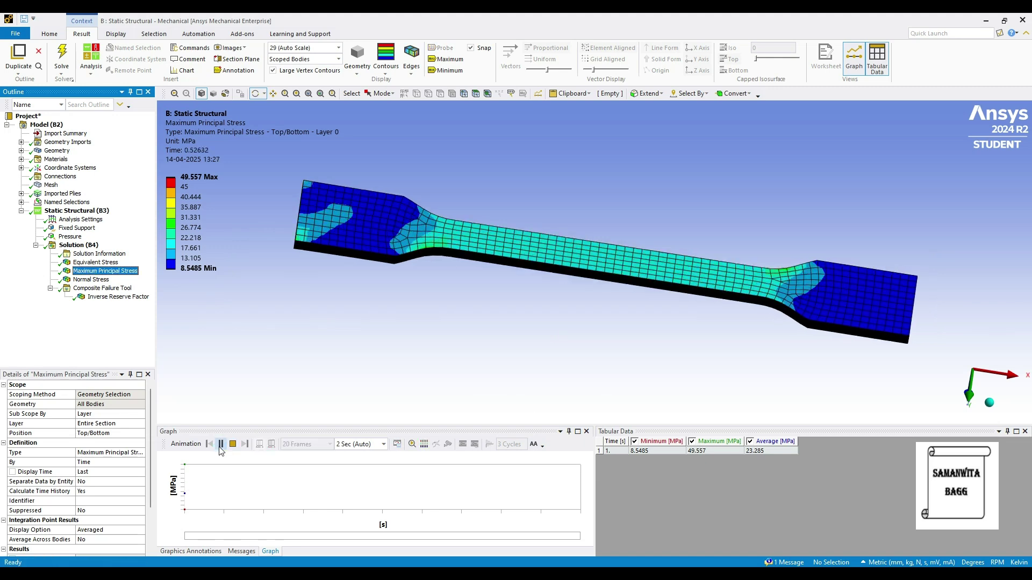
left_click(220, 445)
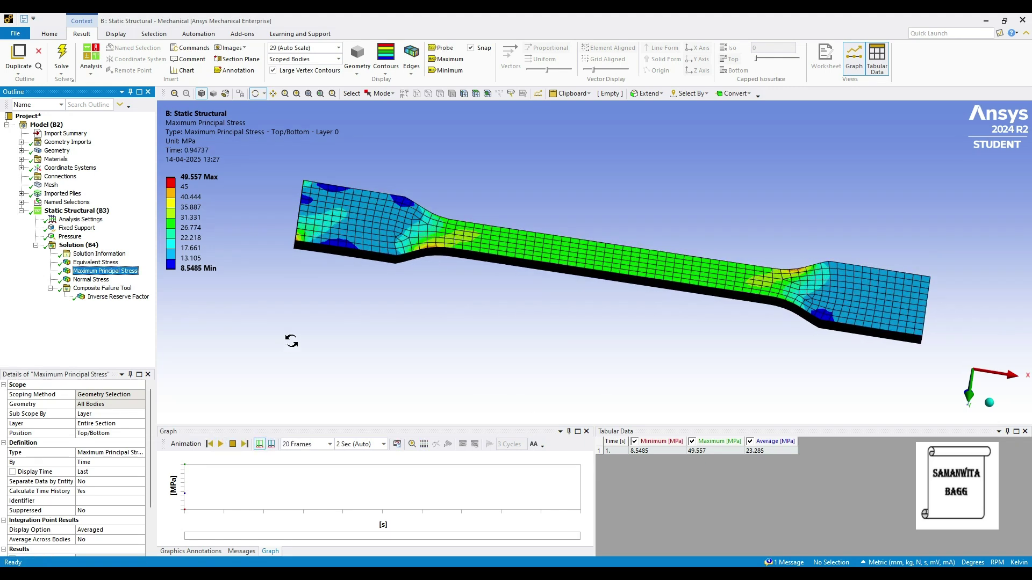
key("Down")
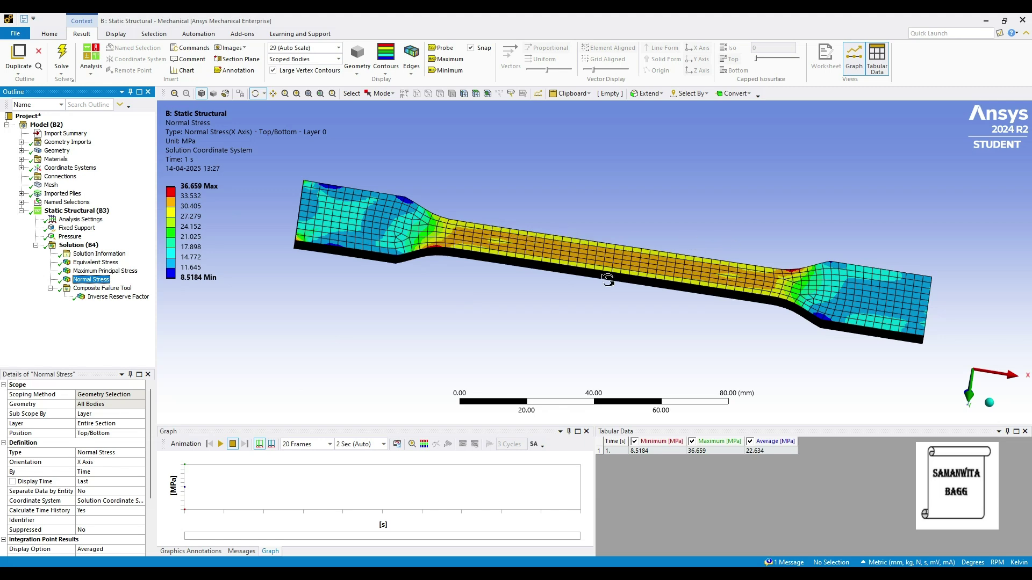
left_click_drag(607, 276, 633, 276)
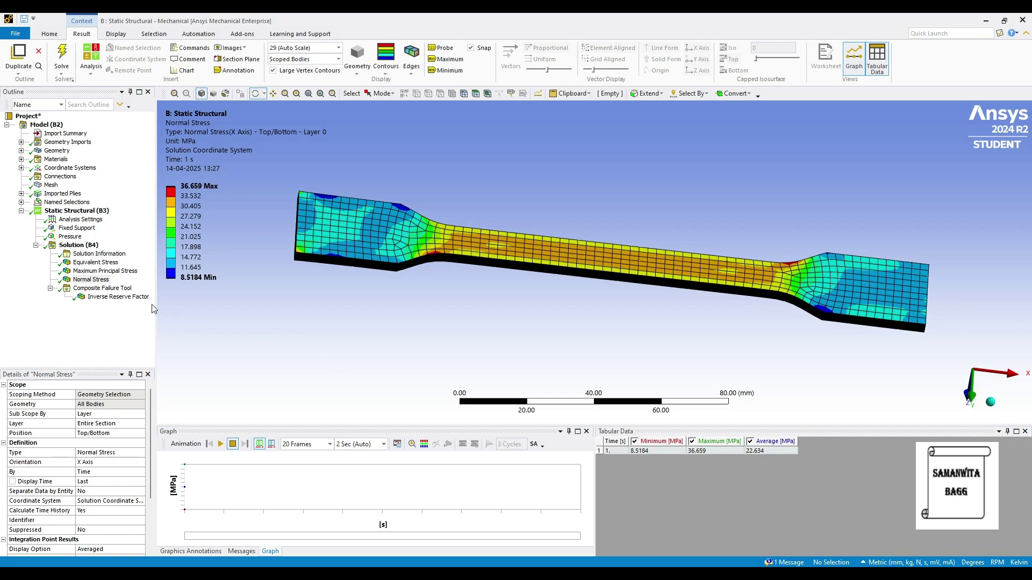
- Review the Inverse Reserve Factor for -15 MPa, ranging from 0.014442 to 0.37481
left_click(106, 289)
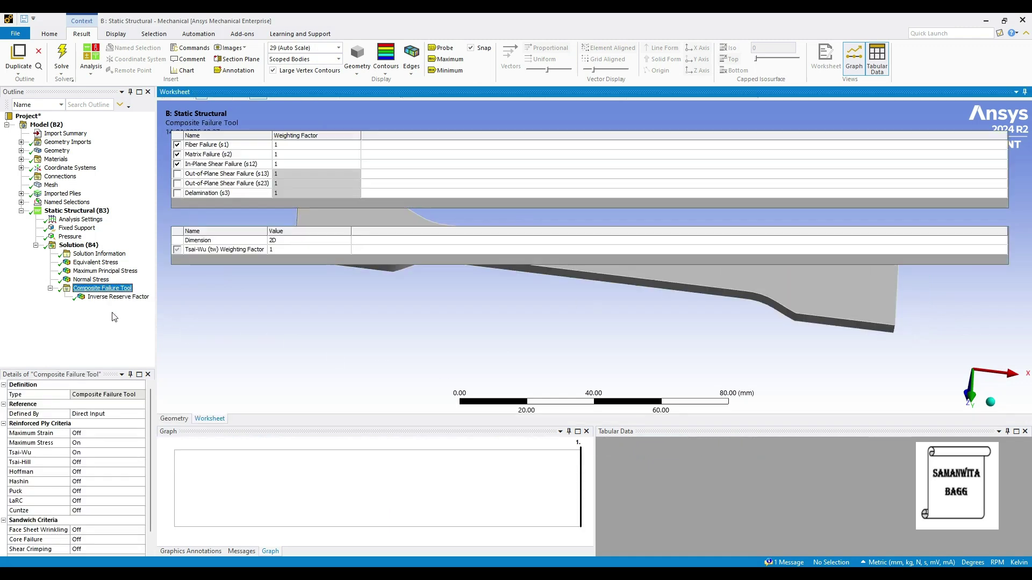
left_click(115, 297)
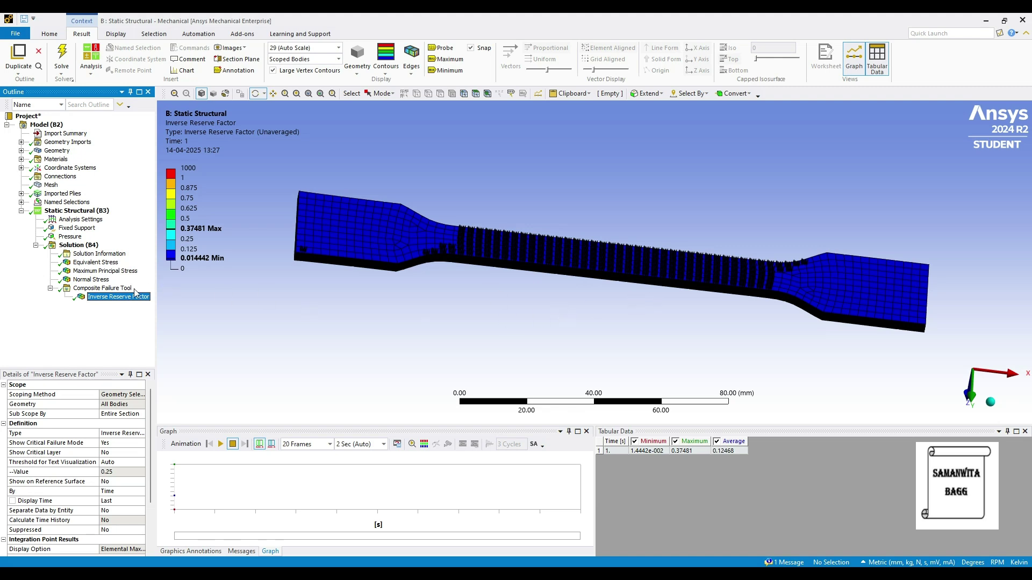
left_click_drag(338, 293, 311, 325)
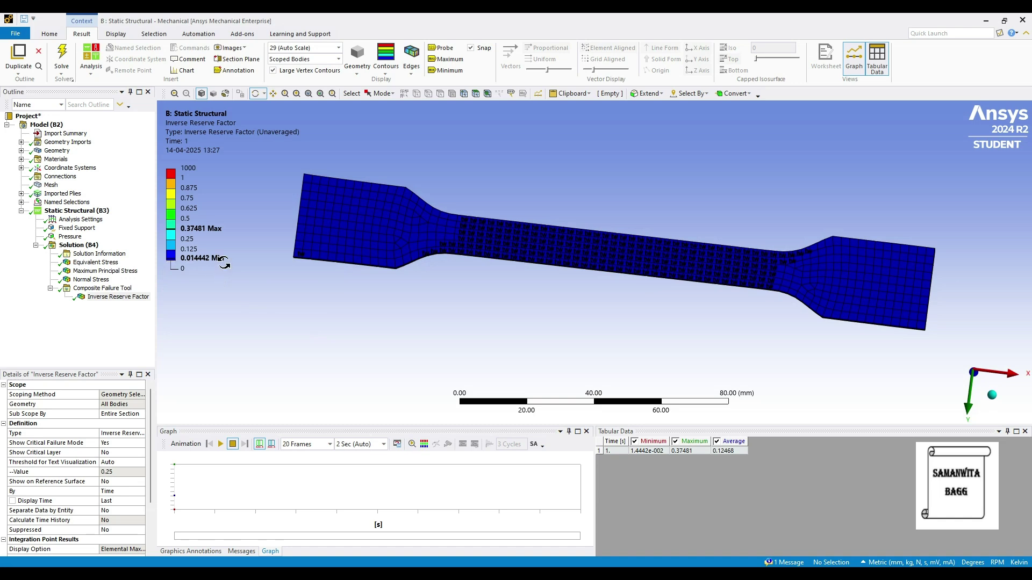
left_click_drag(620, 320, 502, 322)
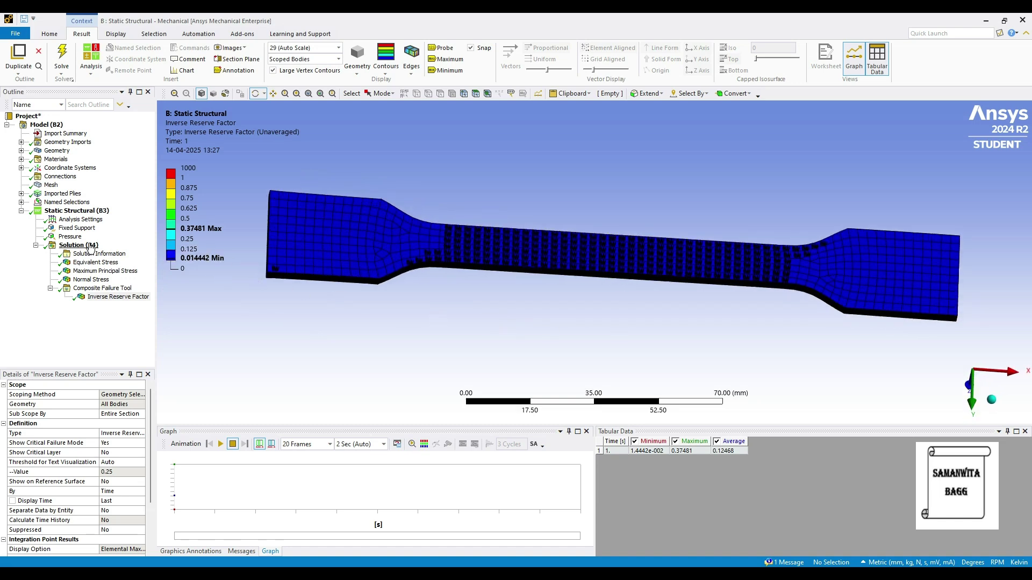
- Change the pressure magnitude to -500 MPa, re-solve, and view the Inverse Reserve Factor
left_click(70, 236)
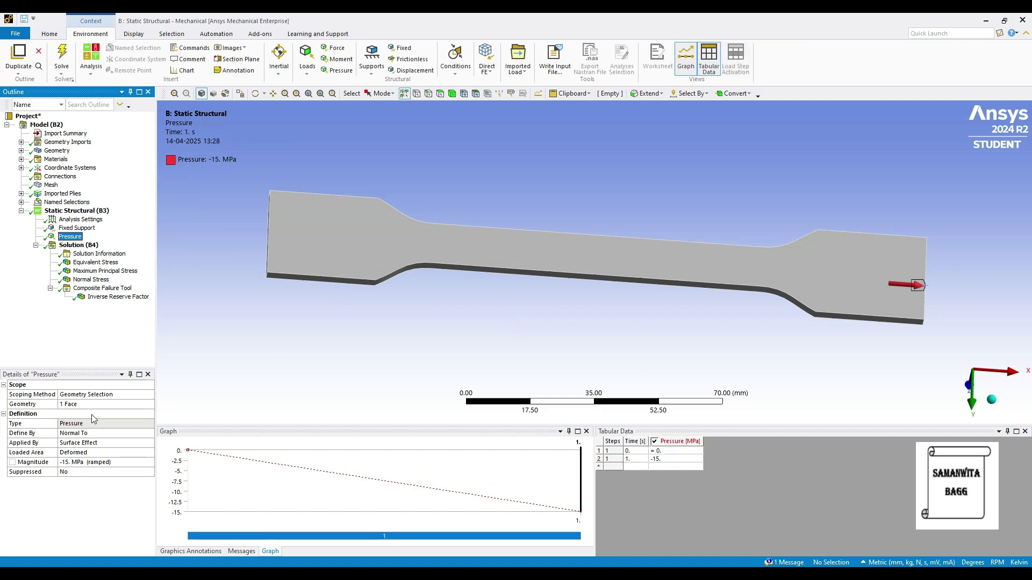
left_click(80, 466)
left_click(80, 462)
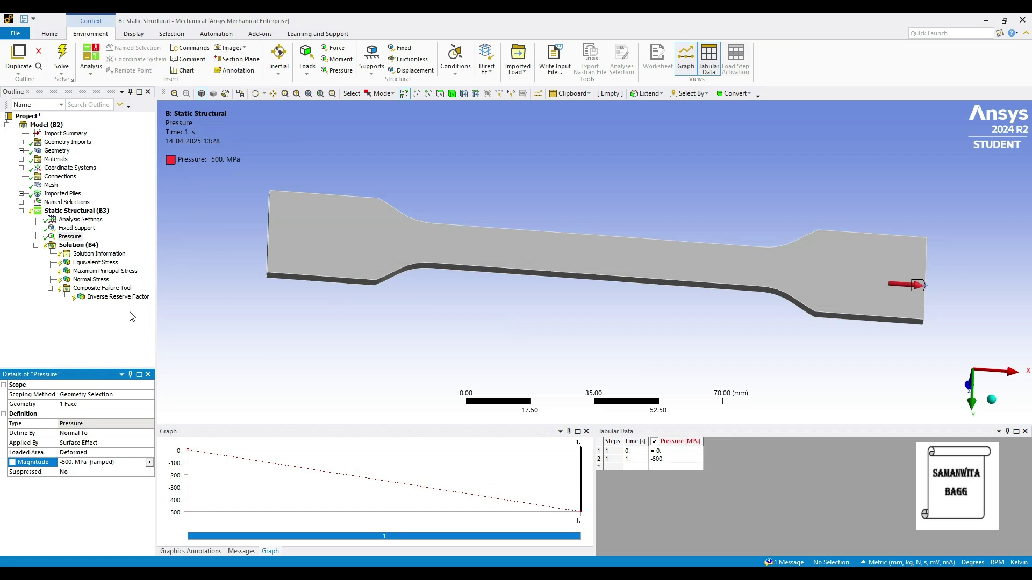
left_click(78, 245)
left_click(126, 57)
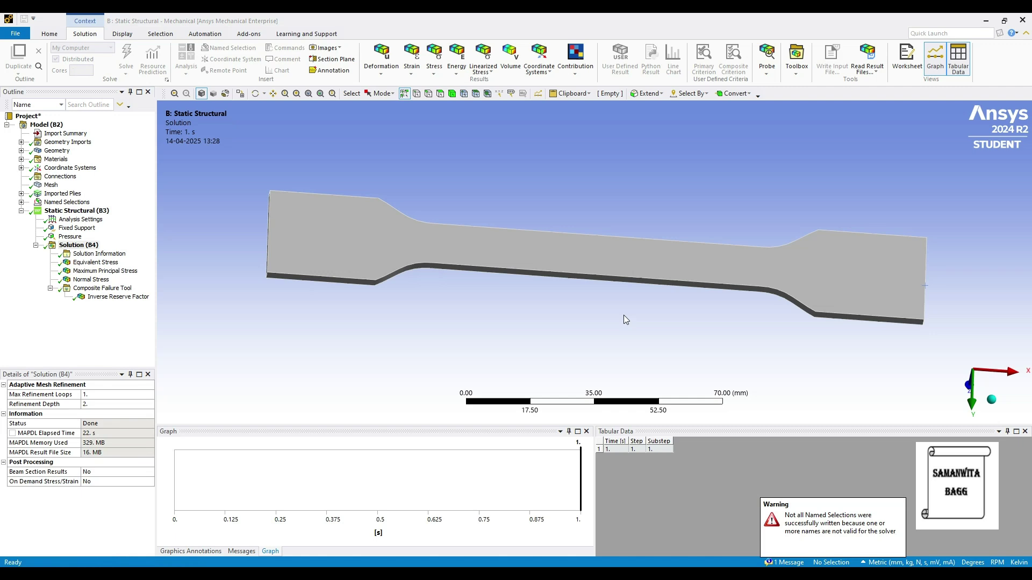
left_click(121, 297)
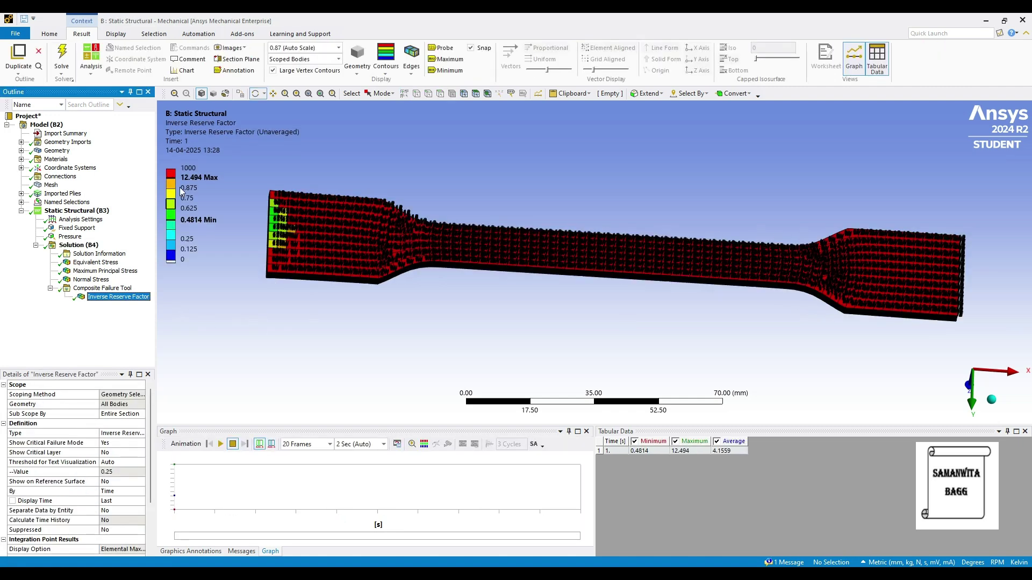
- Adjust the Inverse Reserve Factor legend values and enable Probe to read values like 1.6402
left_click(174, 181)
left_click(439, 48)
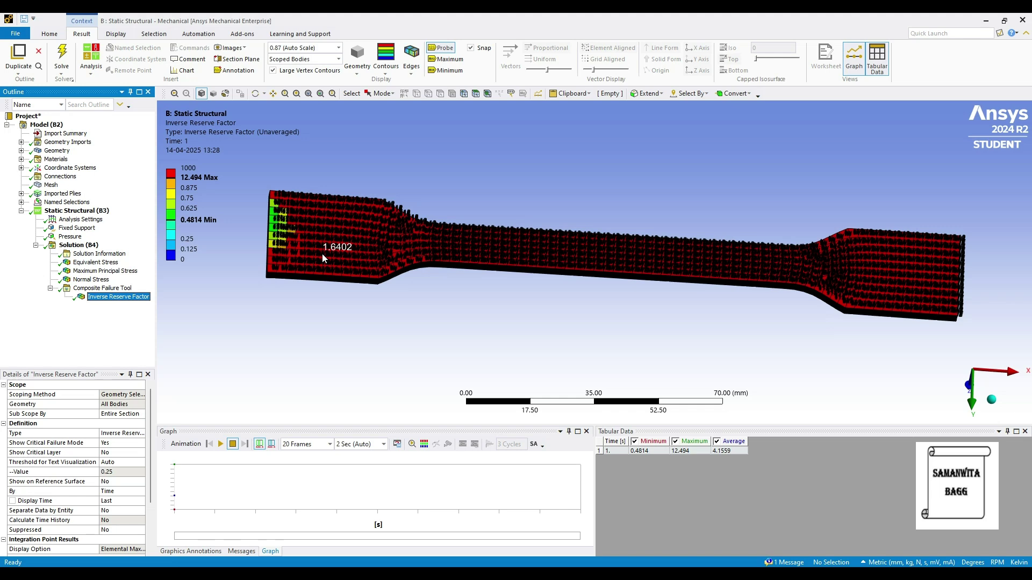
- Insert a Total Deformation result and solve it
right_click(88, 246)
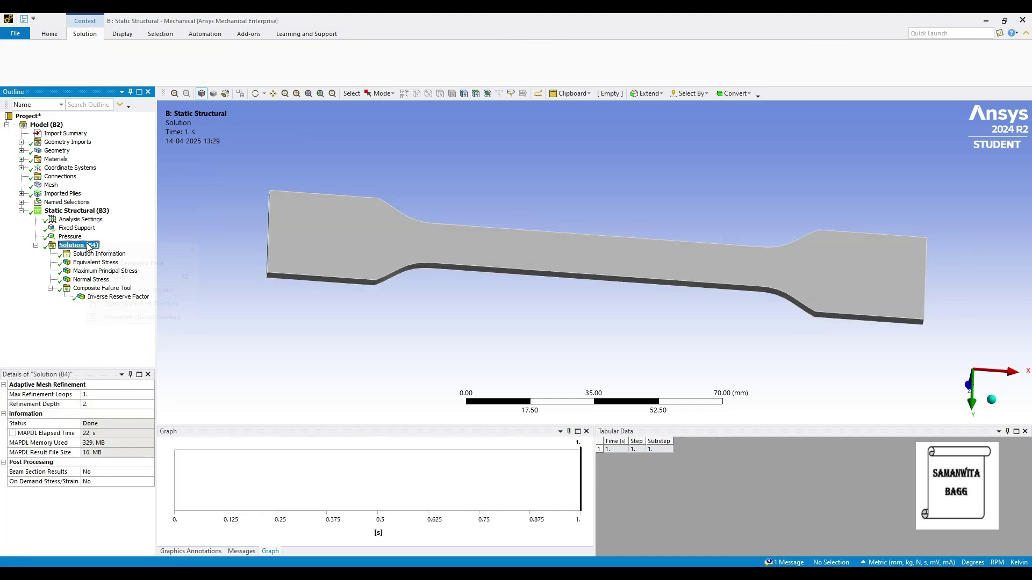
mouse_move(161, 250)
mouse_move(254, 251)
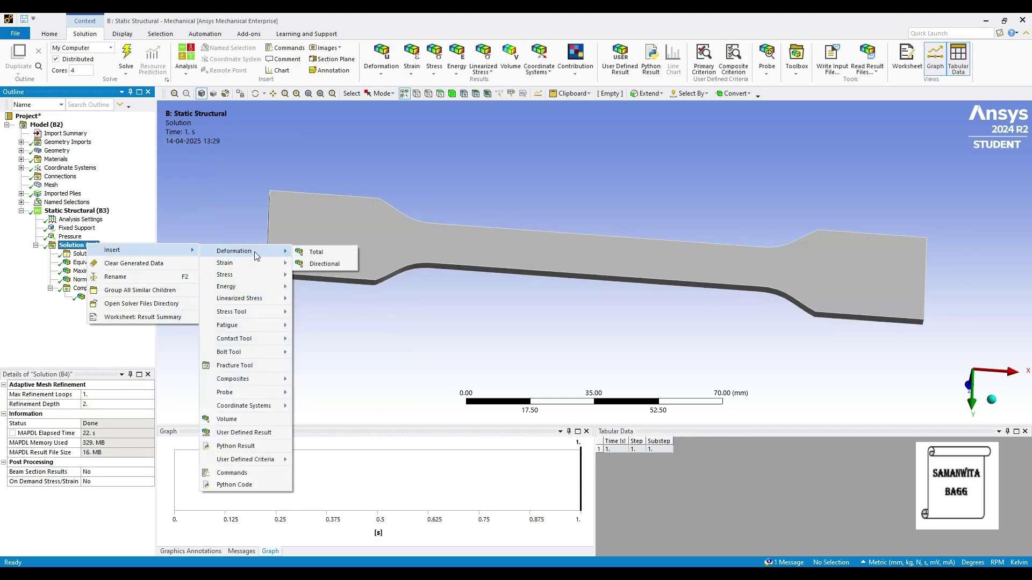
left_click(318, 253)
left_click(78, 245)
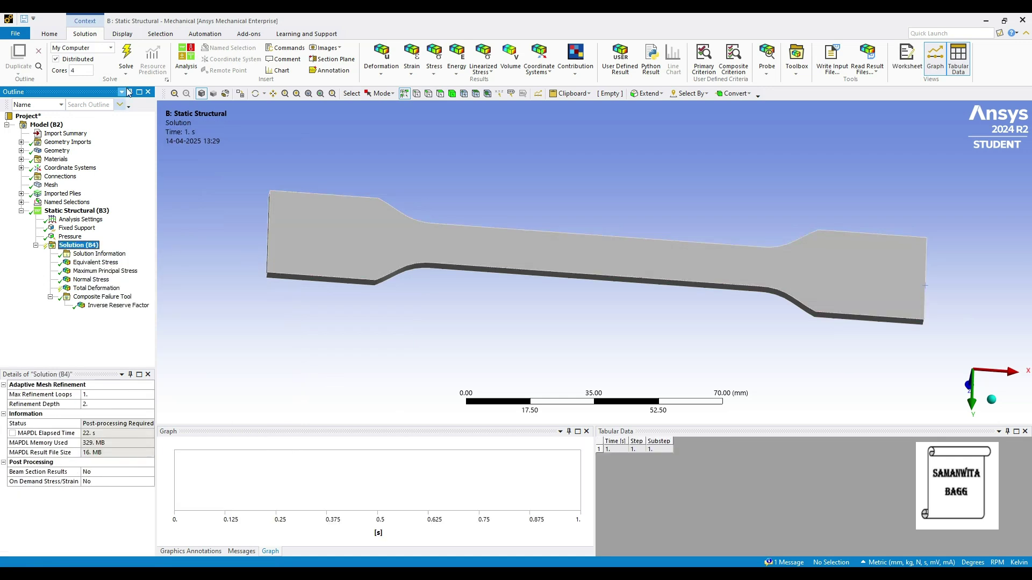
left_click(128, 52)
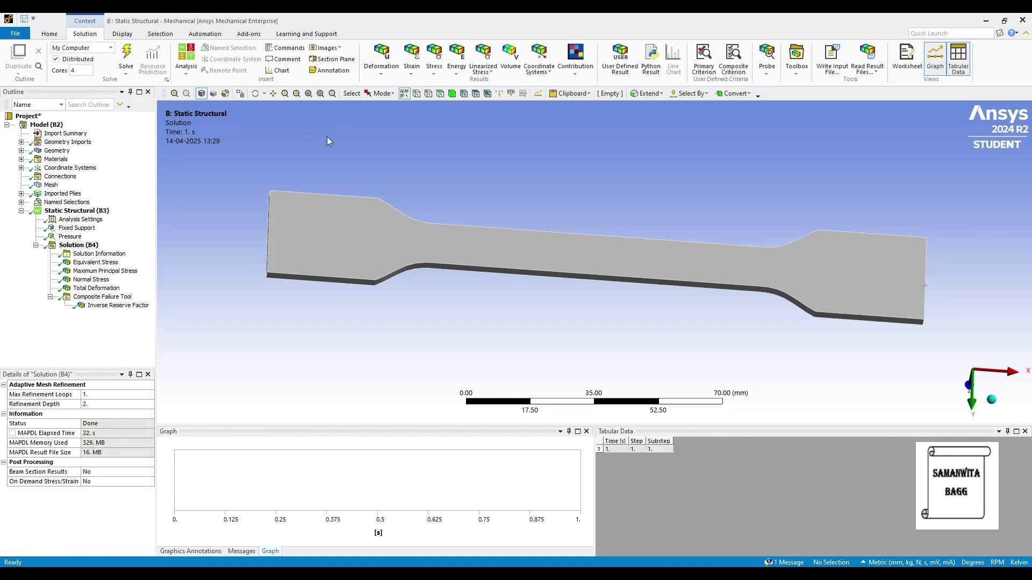
- Review and animate the Total Deformation plot, peaking at 10.699 mm at the loaded end
left_click(96, 288)
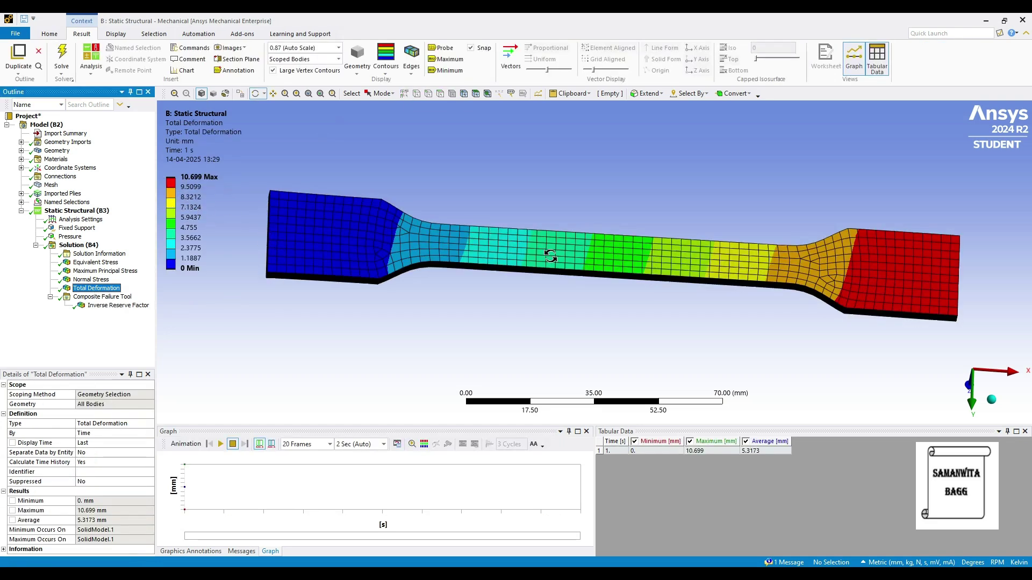
left_click_drag(551, 255, 563, 223)
scroll(568, 242, "up", 5)
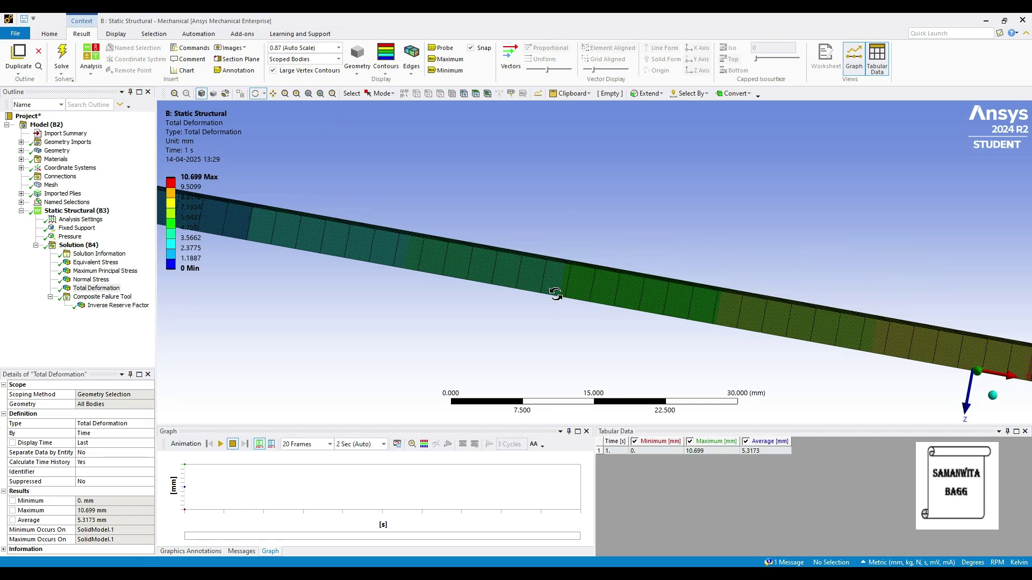
scroll(519, 280, "down", 5)
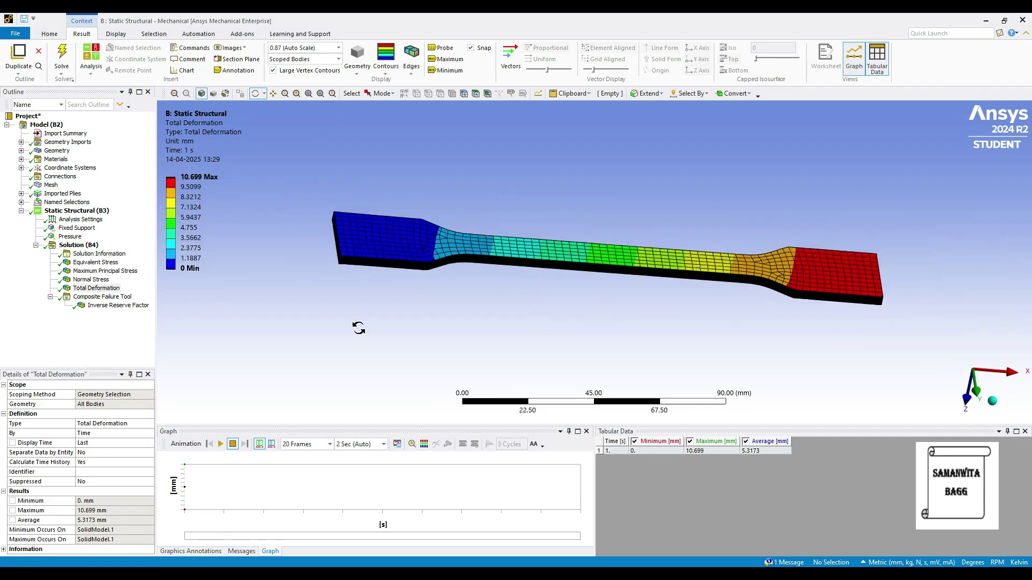
scroll(478, 315, "up", 2)
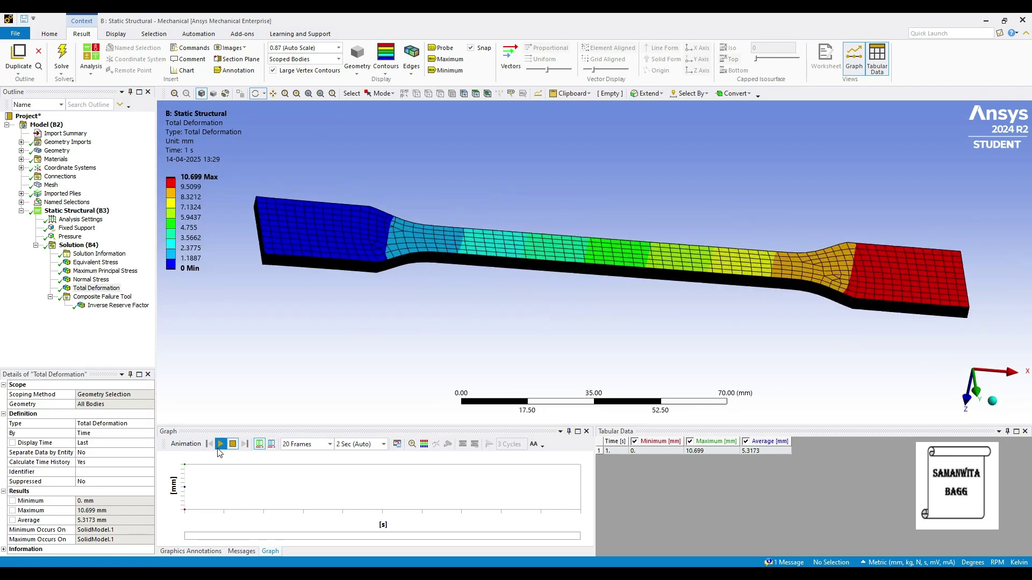
left_click(221, 444)
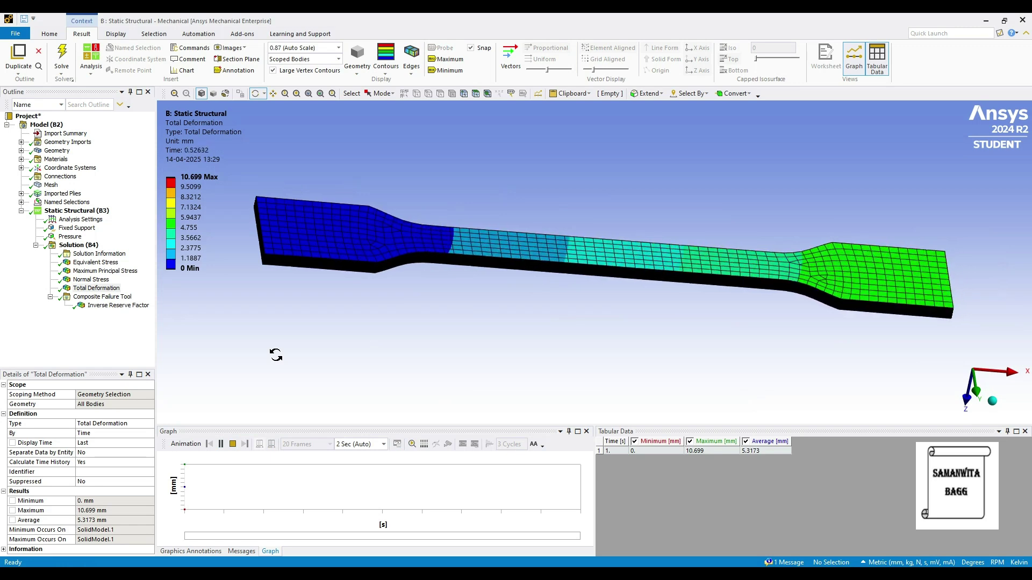
left_click(220, 444)
- Lower the pressure to -50 MPa, re-solve, and show Total Deformation peaking at 1.0699 mm
left_click(69, 236)
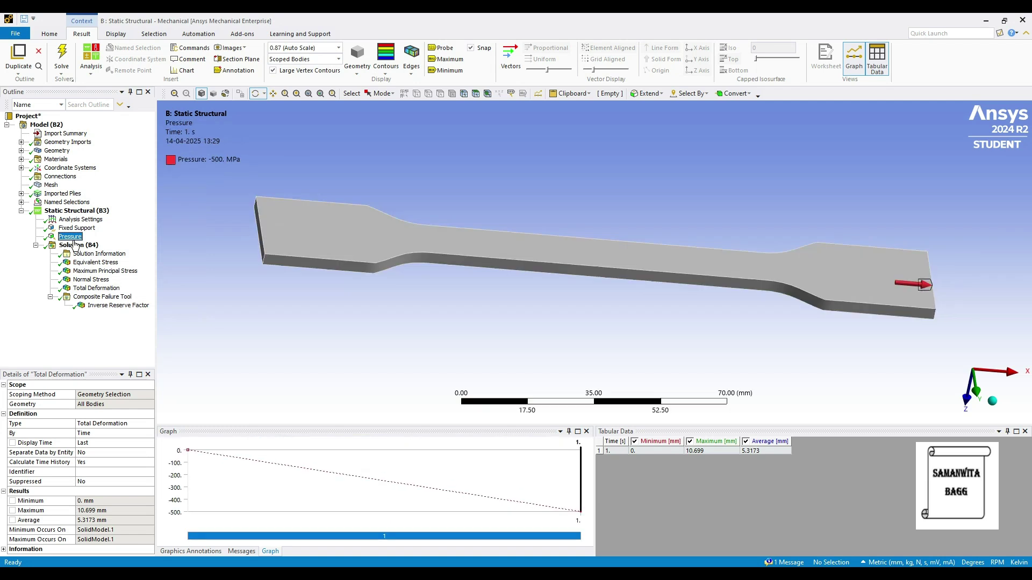
left_click(77, 462)
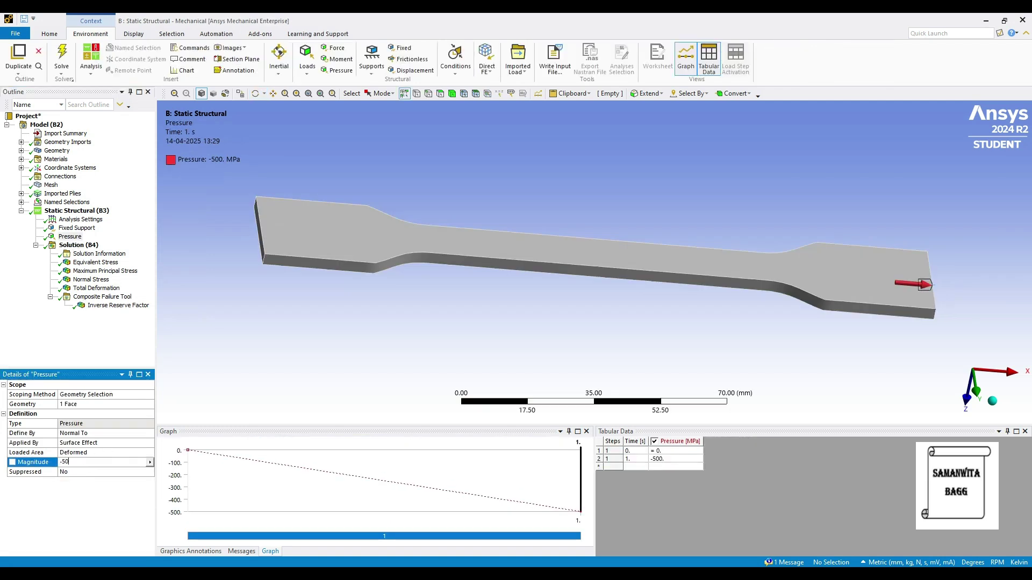
key("Return")
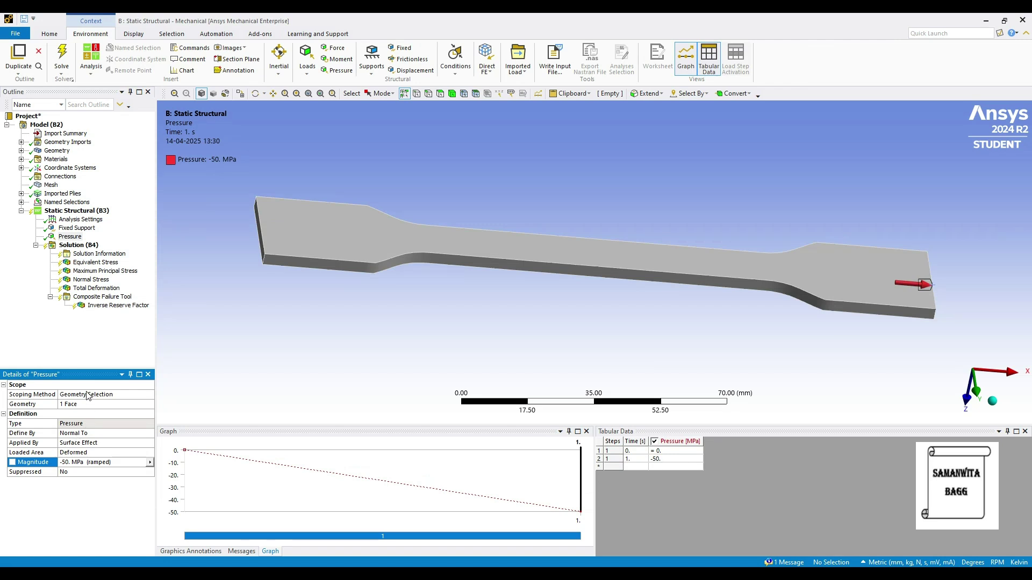
left_click(79, 245)
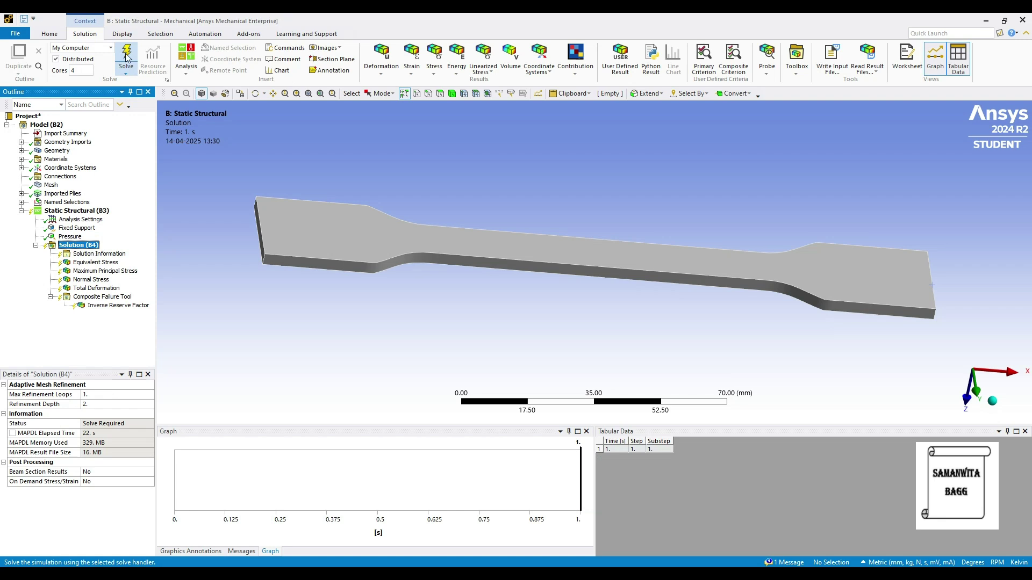
left_click(126, 56)
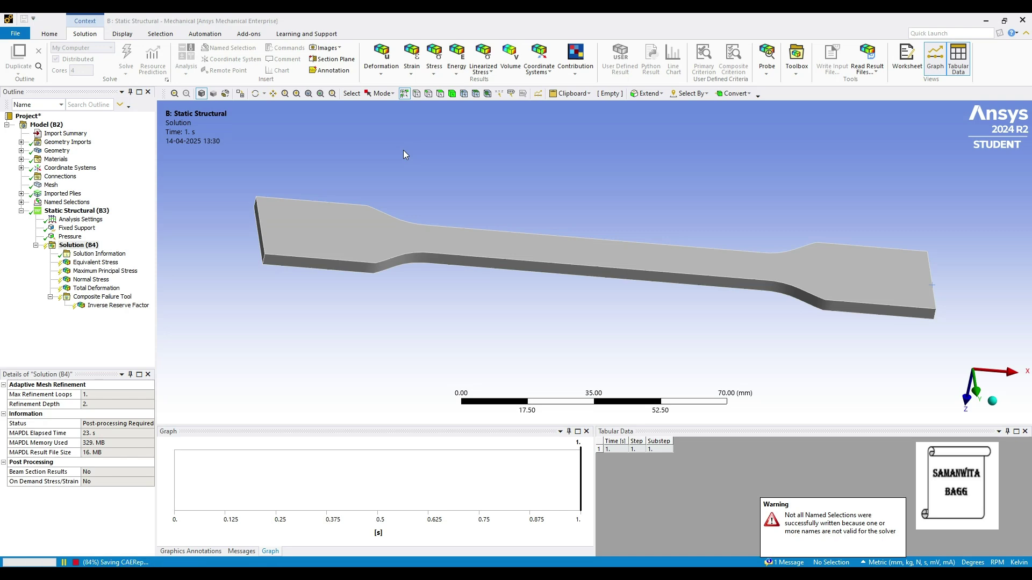
left_click(97, 288)
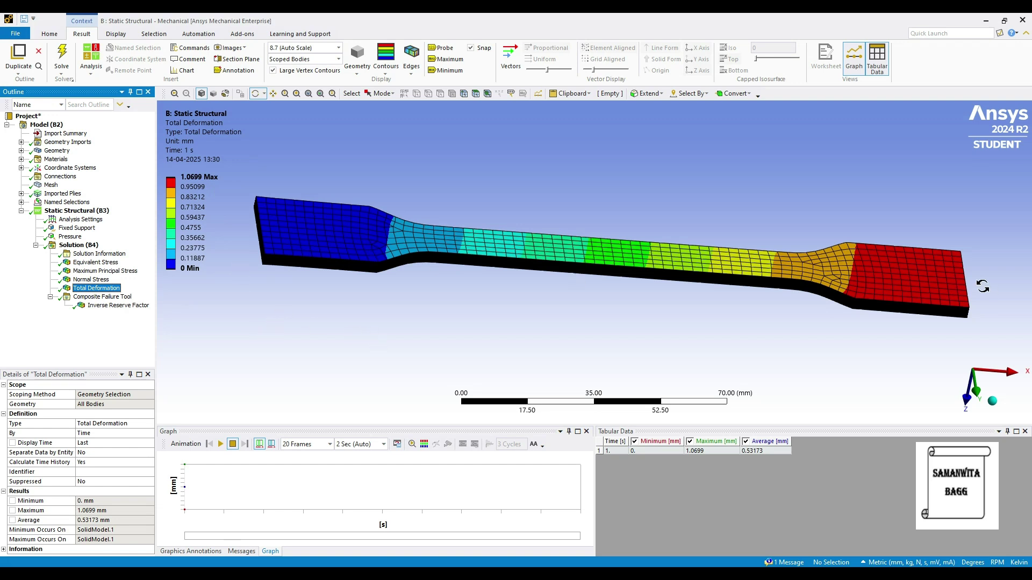
- Animate the -50 MPa deformation, then show the Inverse Reserve Factor peaking at 1.2494
left_click(220, 445)
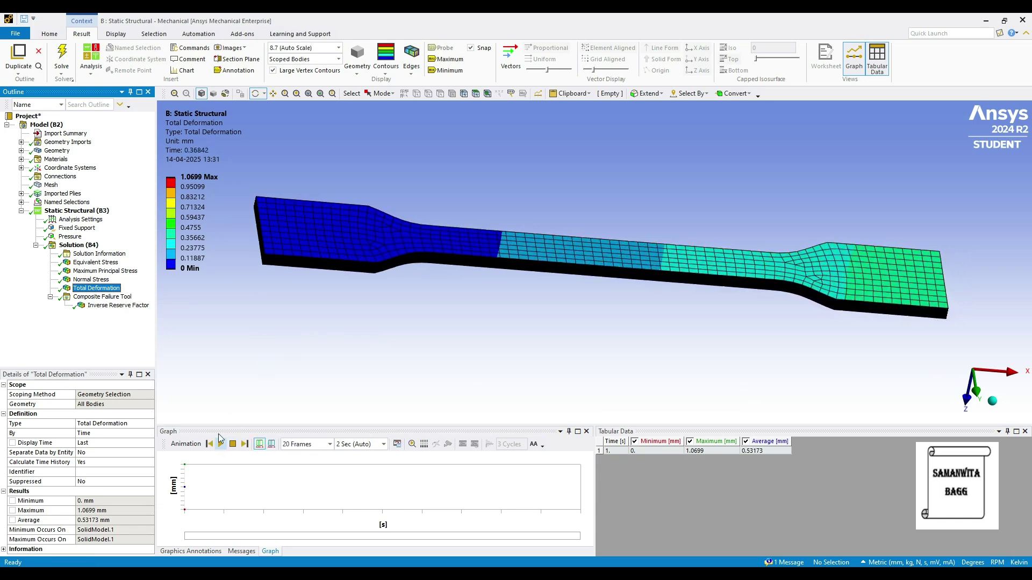
left_click(221, 445)
left_click(118, 305)
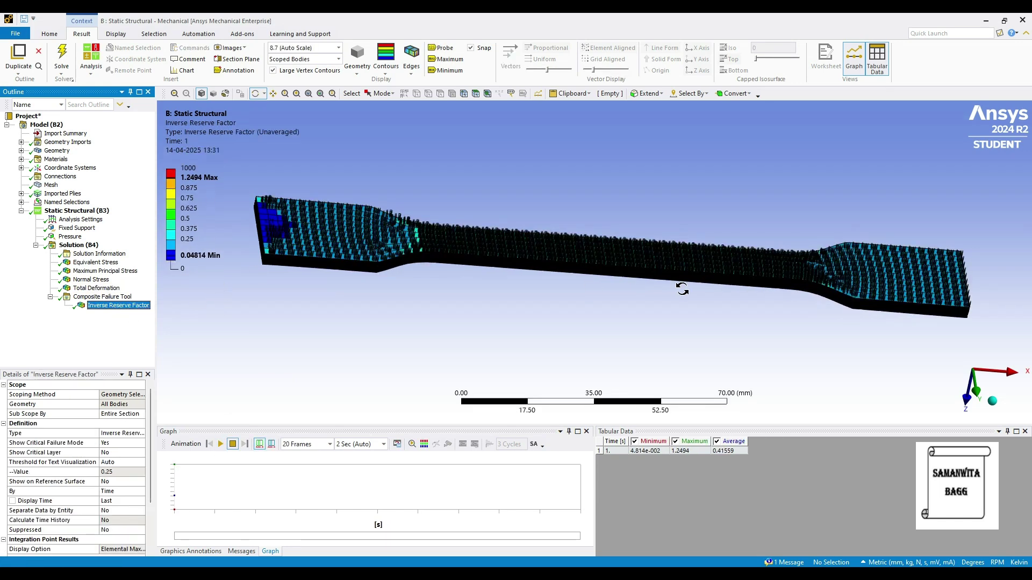
left_click_drag(473, 295, 452, 344)
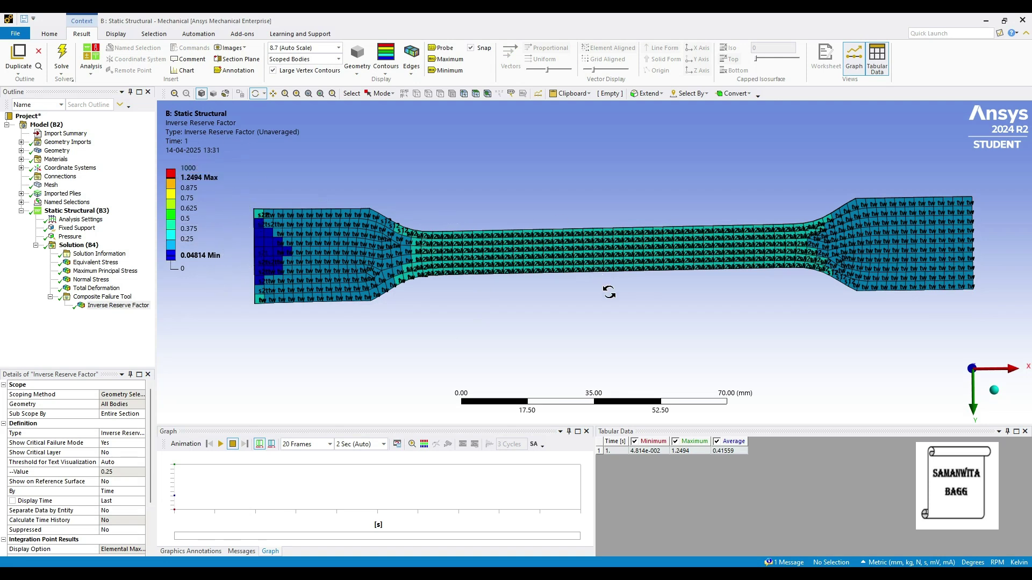
scroll(610, 293, "up", 2)
- Probe the blue left-end region, reading 6.6551e-002, and orbit to show the thickness
left_click(441, 49)
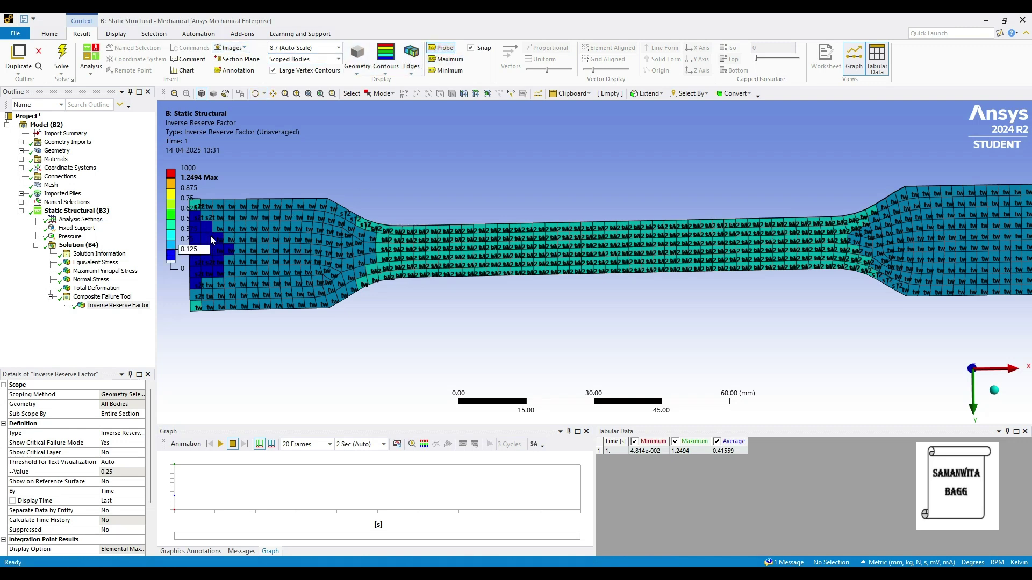
scroll(225, 237, "down", 1)
left_click(233, 245)
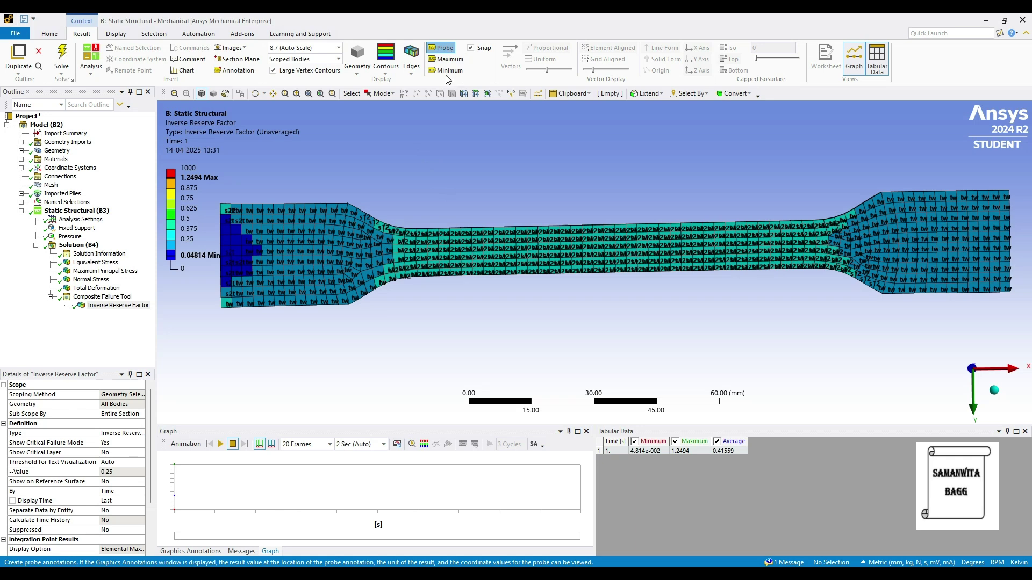
middle_click_drag(483, 214, 496, 165)
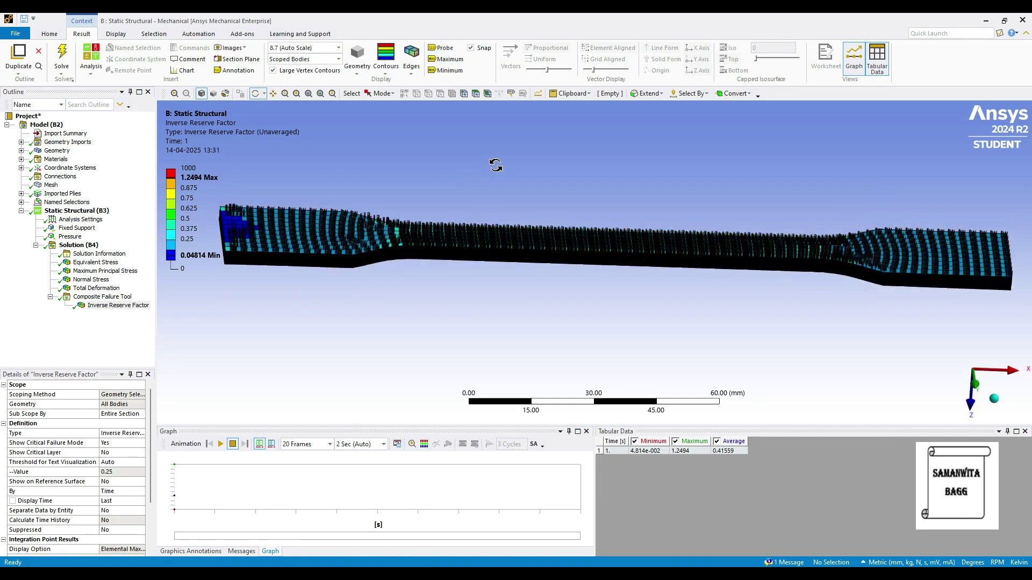